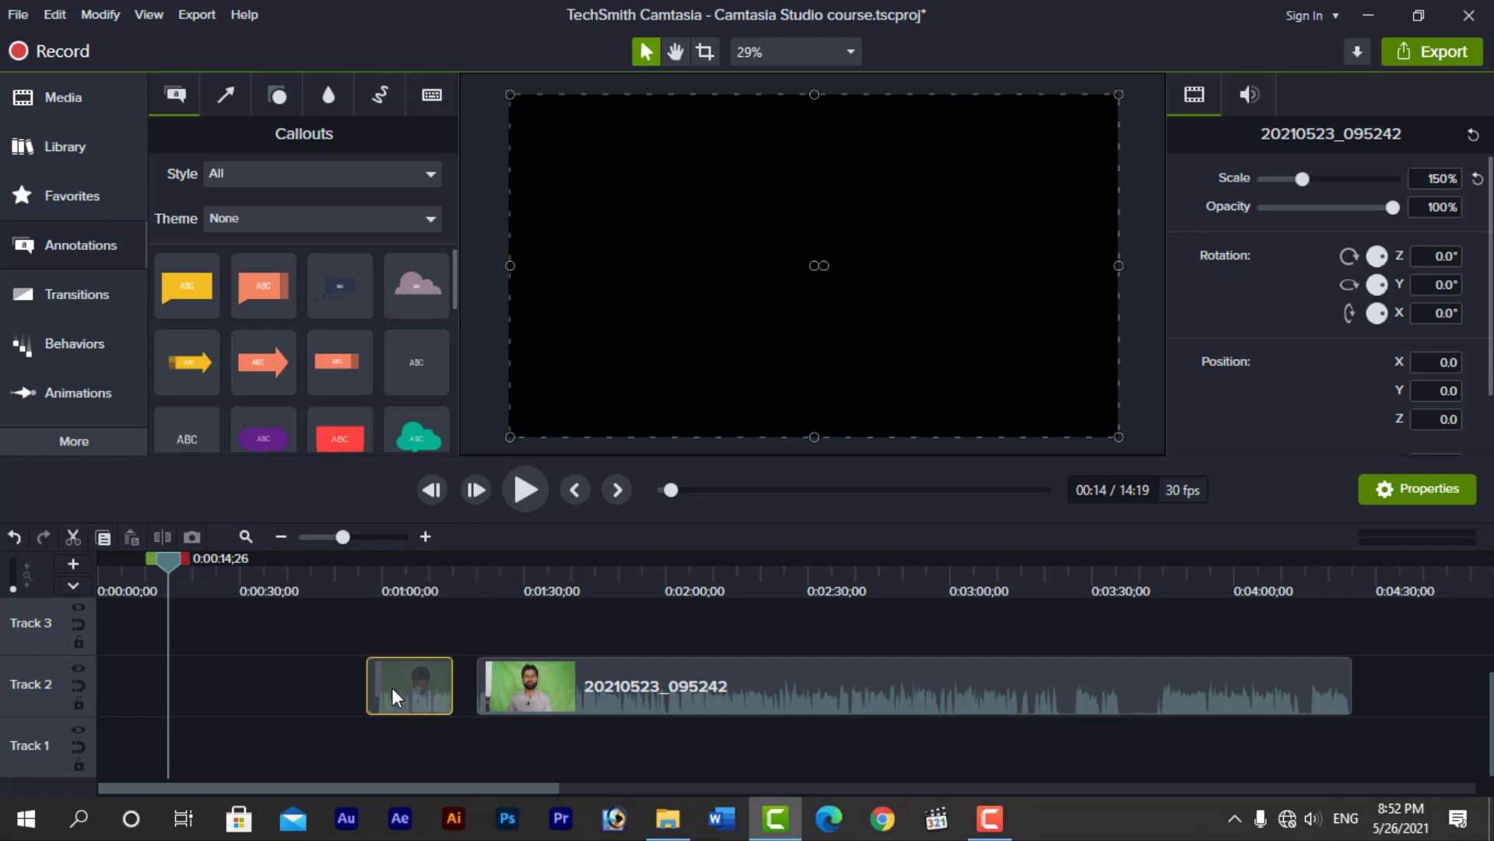
# Step: Scrub through the Track 2 footage to about 2:37 and select the longer clip
pyautogui.click(484, 581)
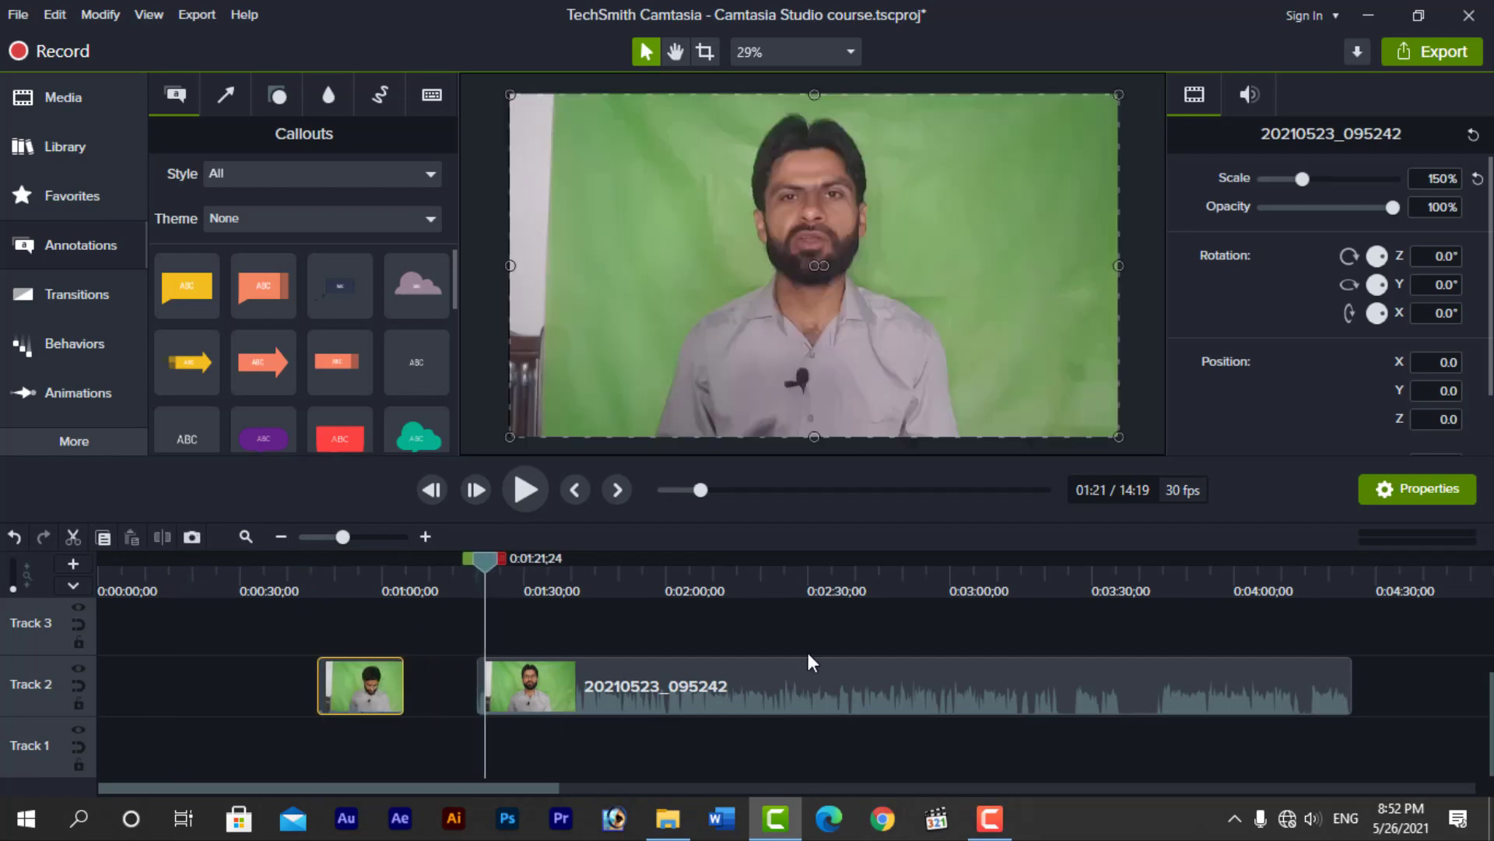
pyautogui.moveTo(484, 560); pyautogui.dragTo(760, 581)
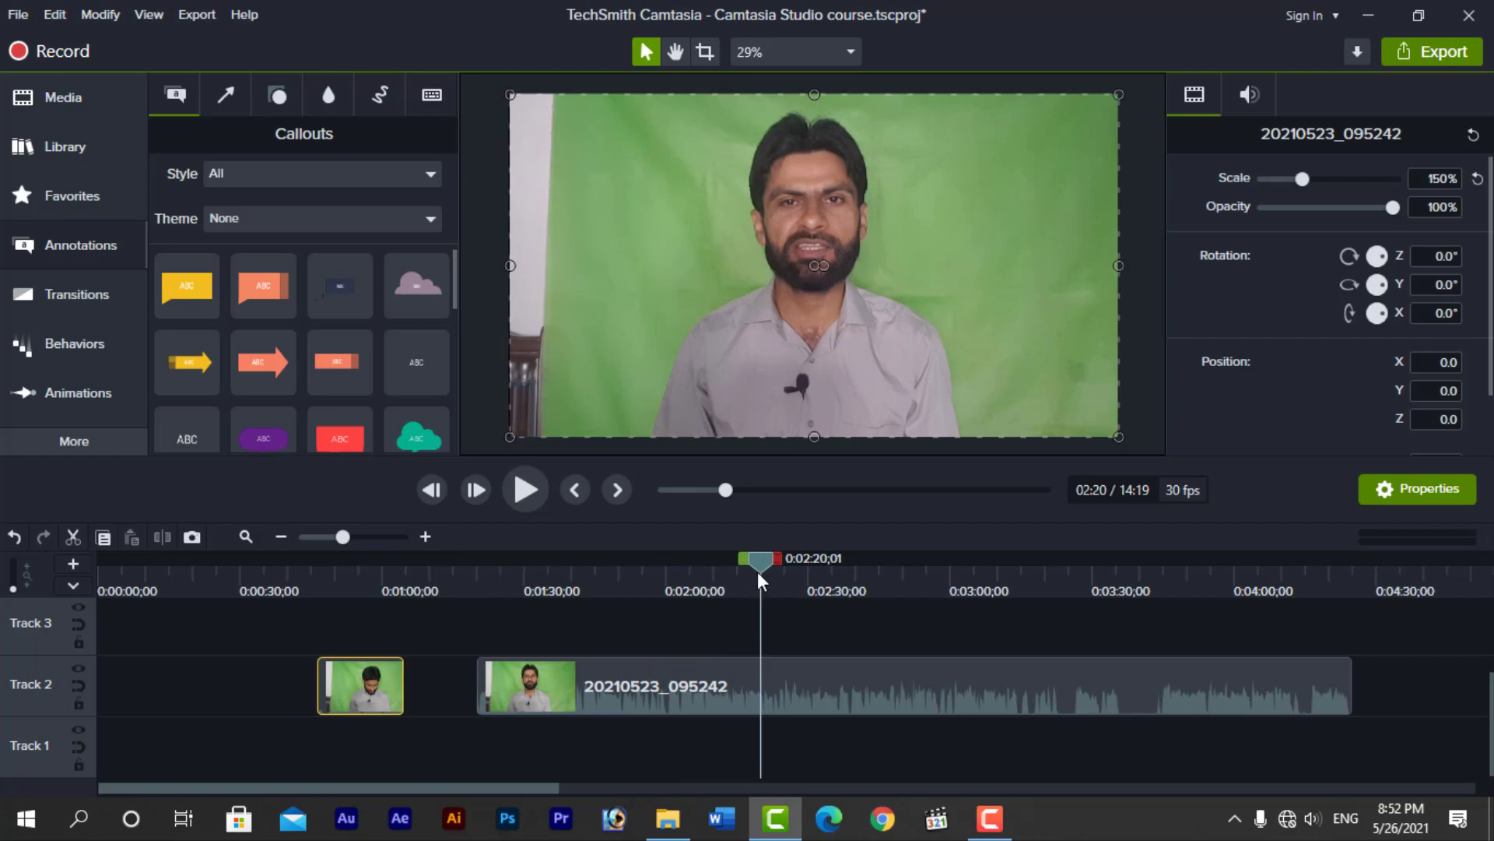
pyautogui.moveTo(763, 573); pyautogui.dragTo(846, 587)
pyautogui.click(825, 694)
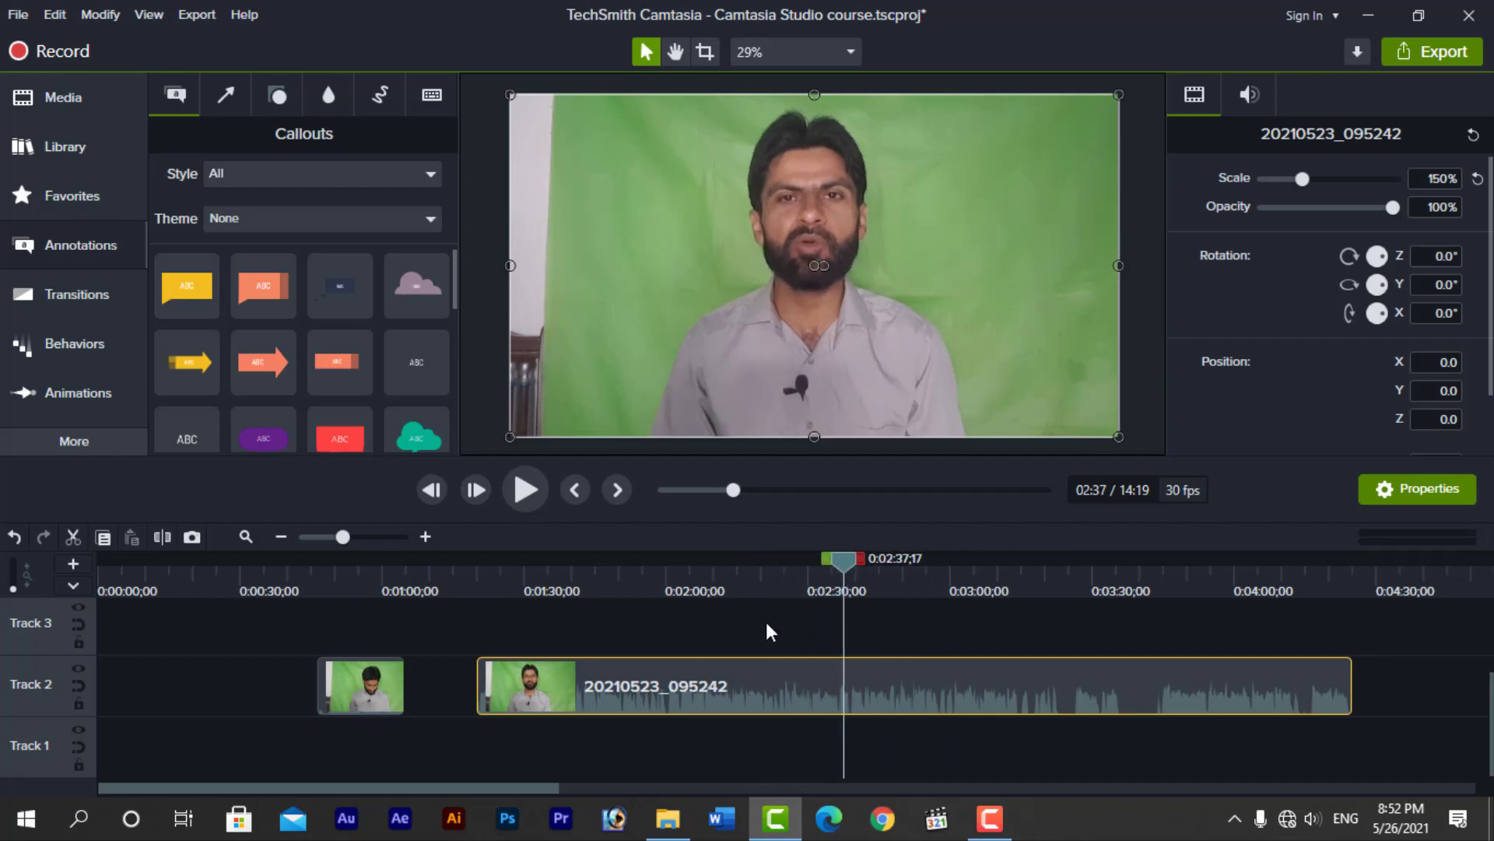
# Step: Open the transitions library and look through its type categories, keeping the type set to All
pyautogui.click(63, 296)
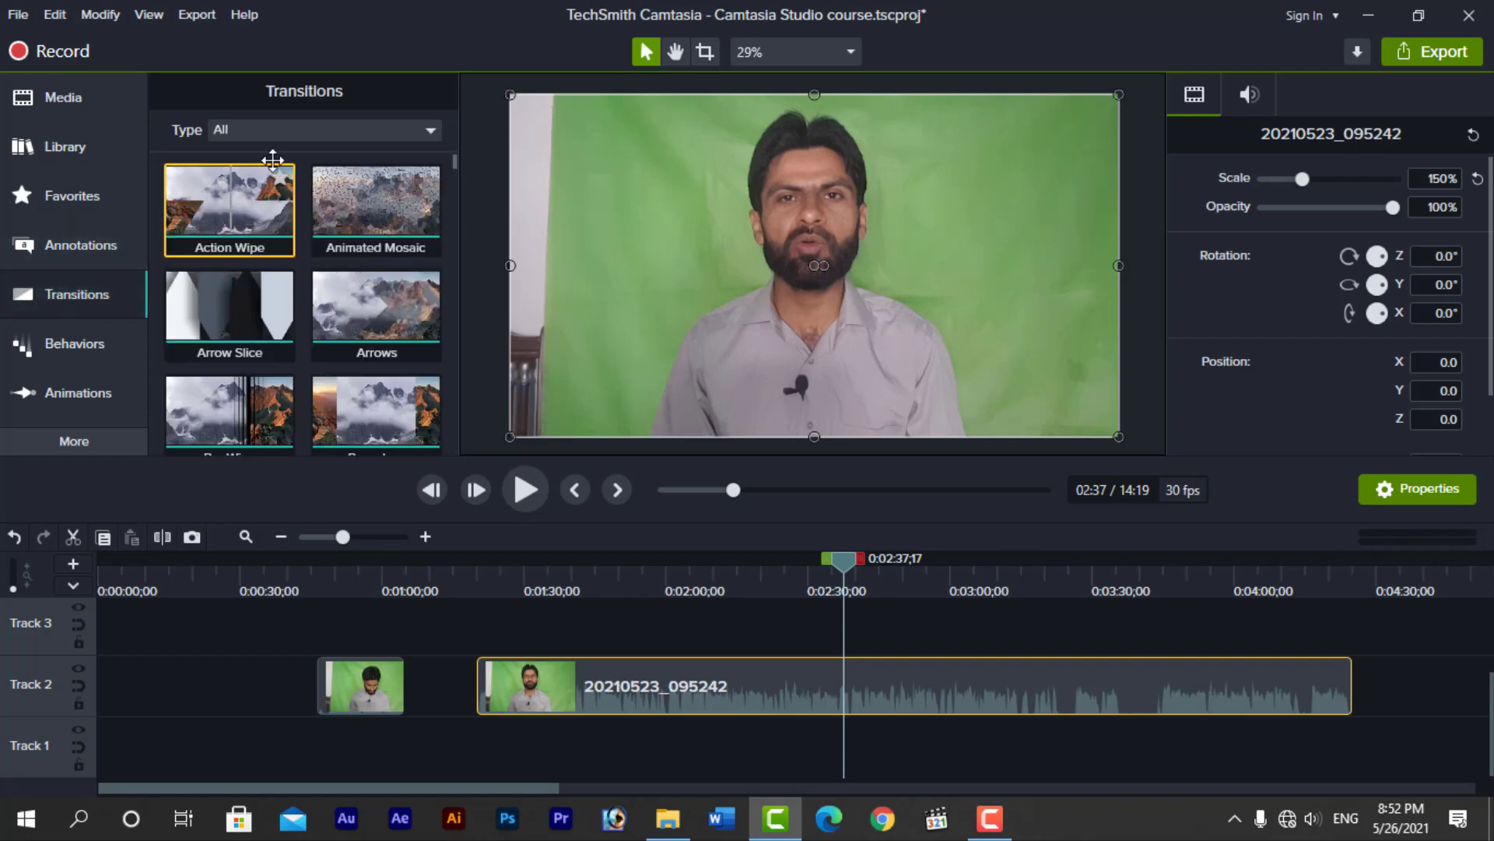
pyautogui.click(265, 129)
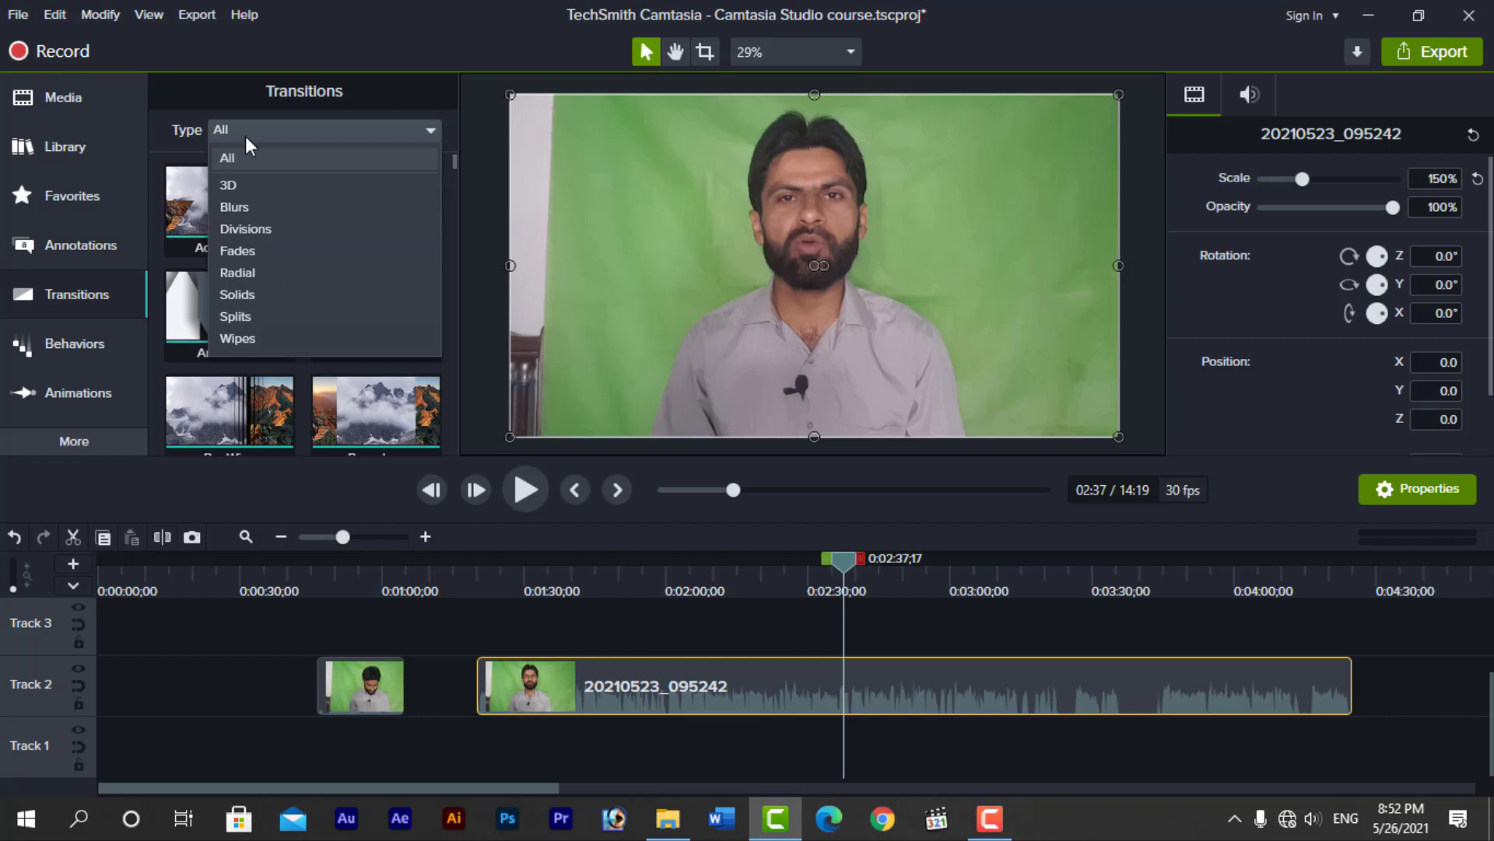
pyautogui.click(237, 158)
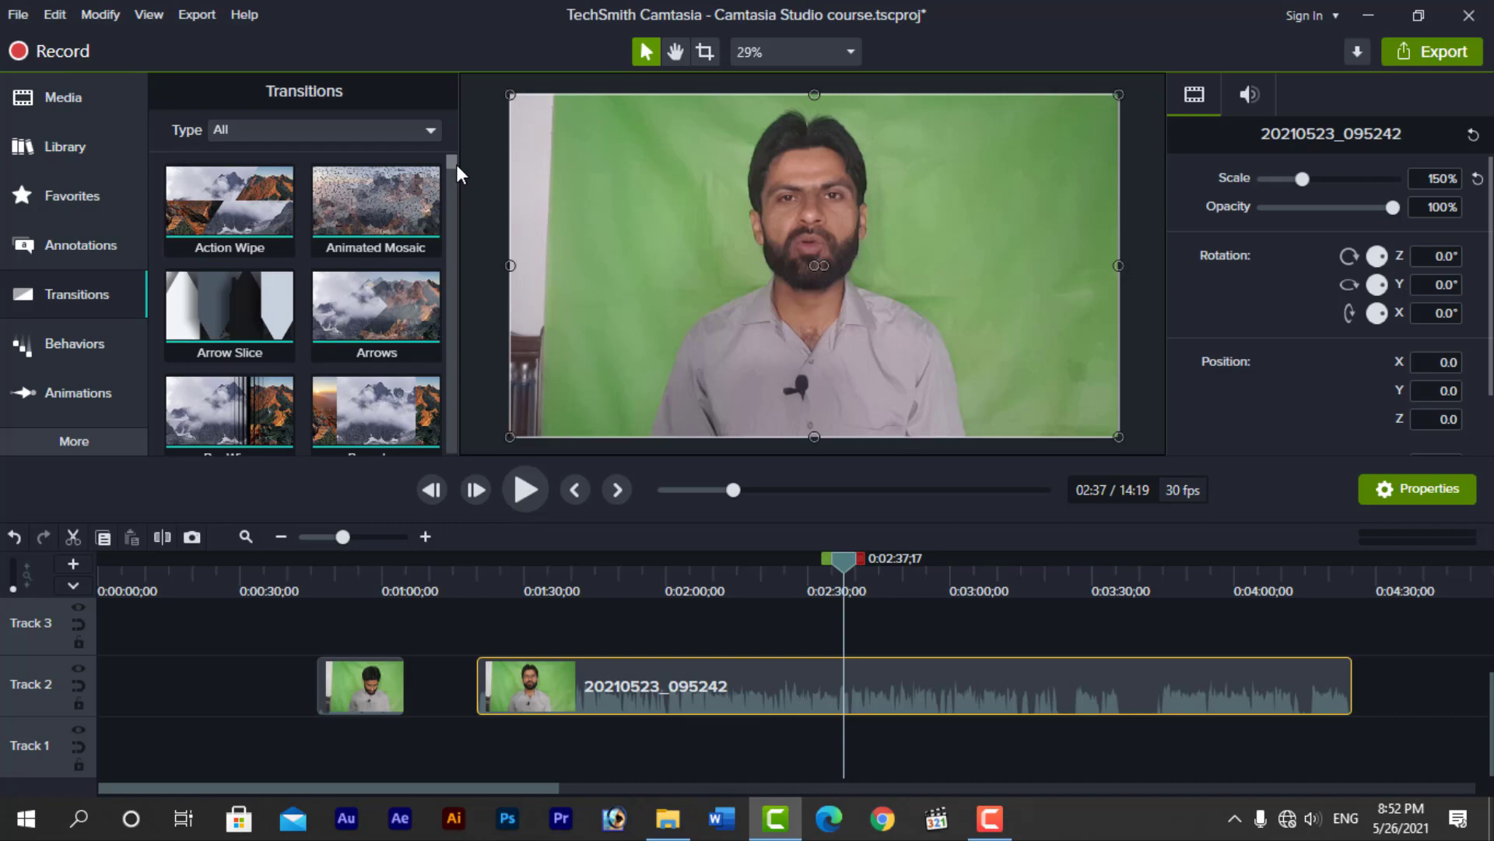
pyautogui.moveTo(456, 165)
pyautogui.mouseDown()
pyautogui.moveTo(441, 453)
pyautogui.moveTo(446, 142)
pyautogui.mouseUp()
pyautogui.moveTo(451, 164)
pyautogui.mouseDown()
pyautogui.moveTo(445, 437)
pyautogui.moveTo(451, 164)
pyautogui.mouseUp()
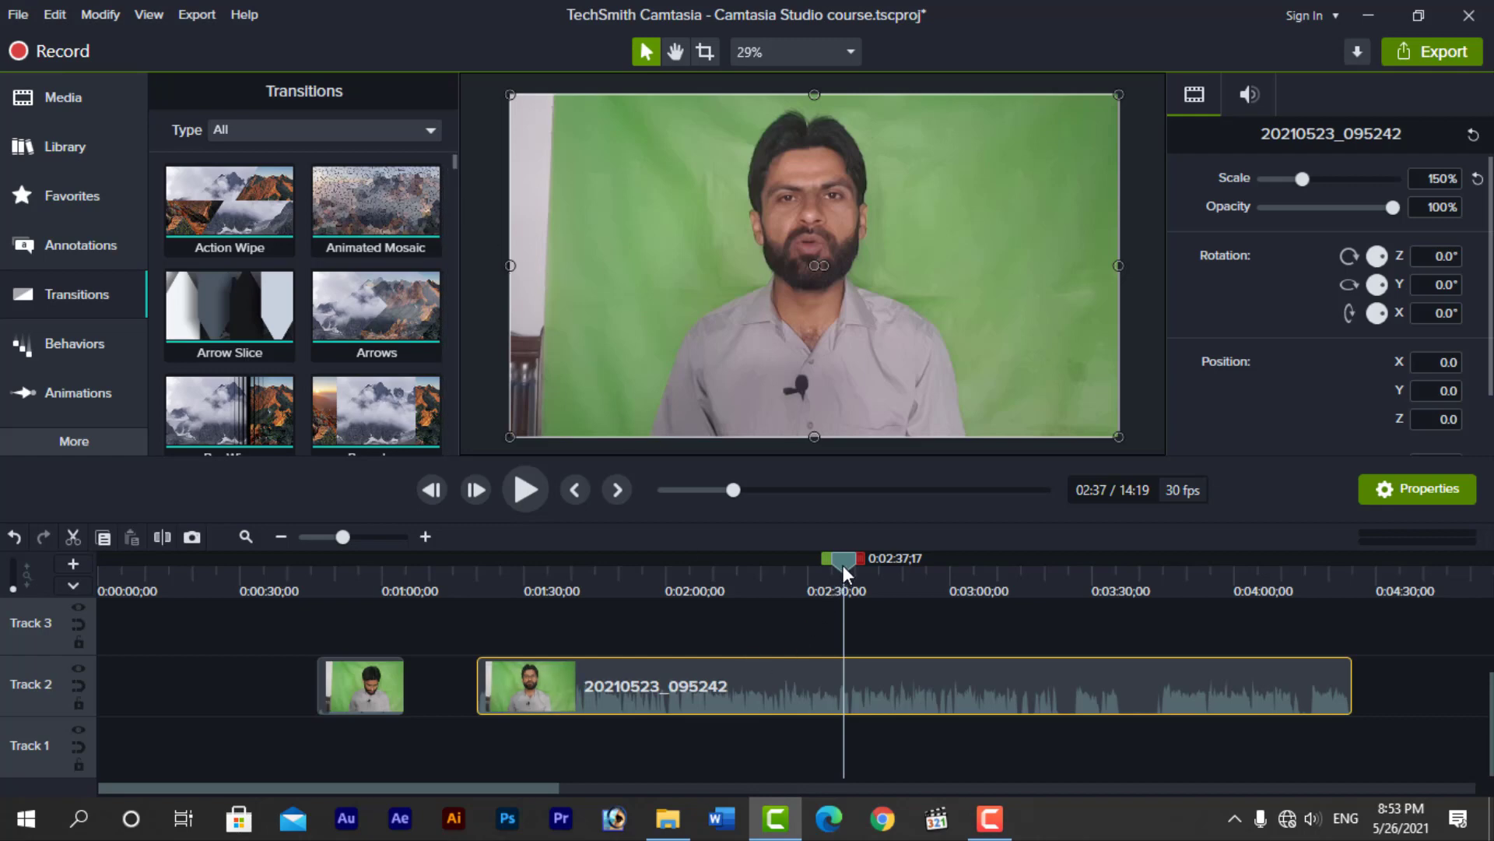
# Step: Apply the Action Wipe transition to the longer clip on Track 2 and scrub back through the clip
pyautogui.moveTo(843, 565); pyautogui.dragTo(814, 571)
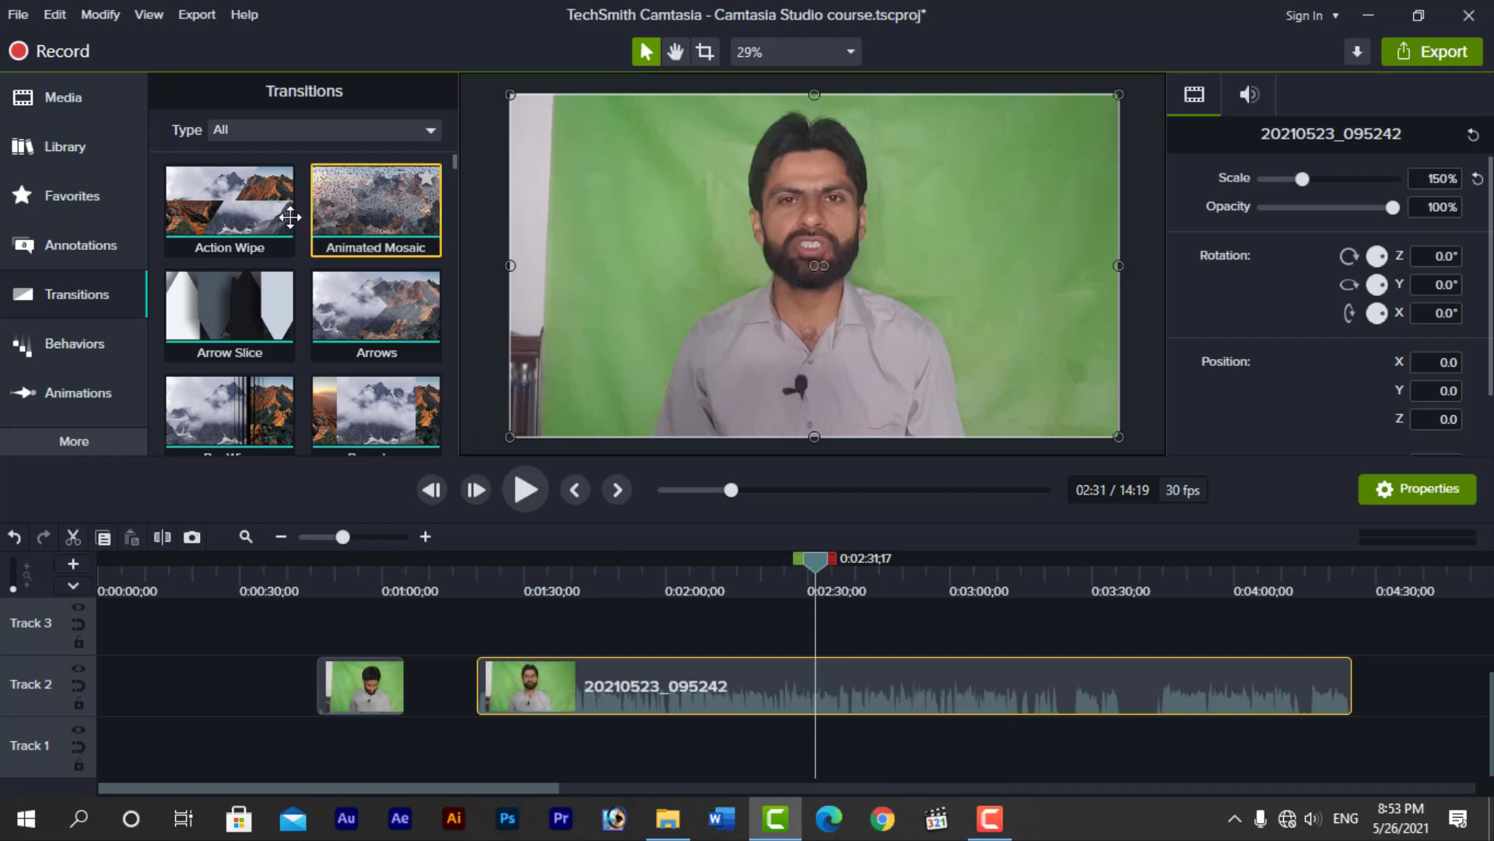
pyautogui.click(241, 210)
pyautogui.moveTo(240, 210); pyautogui.dragTo(843, 683)
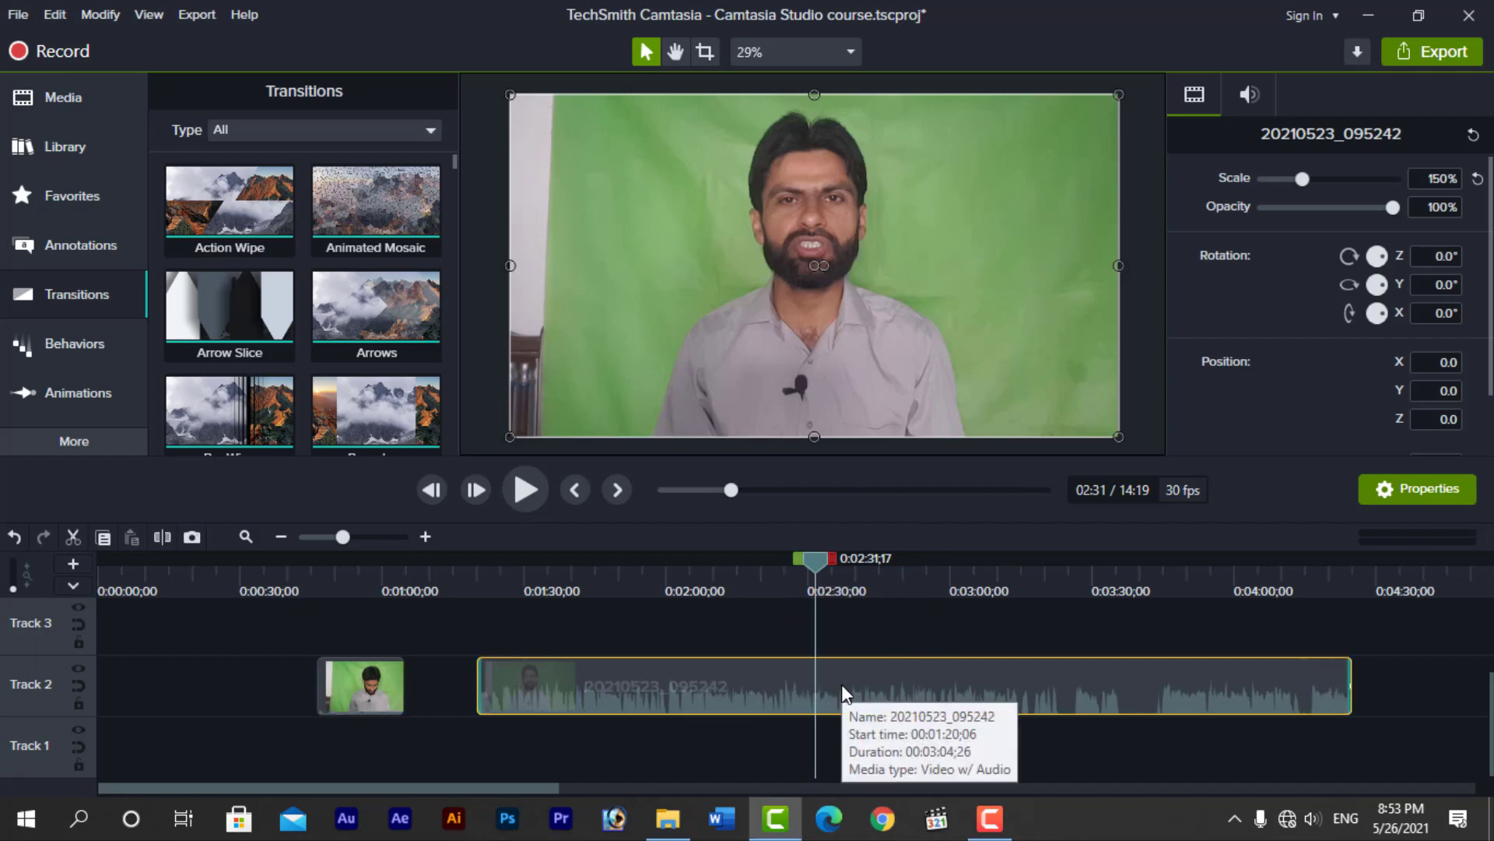
pyautogui.moveTo(802, 566); pyautogui.dragTo(778, 586)
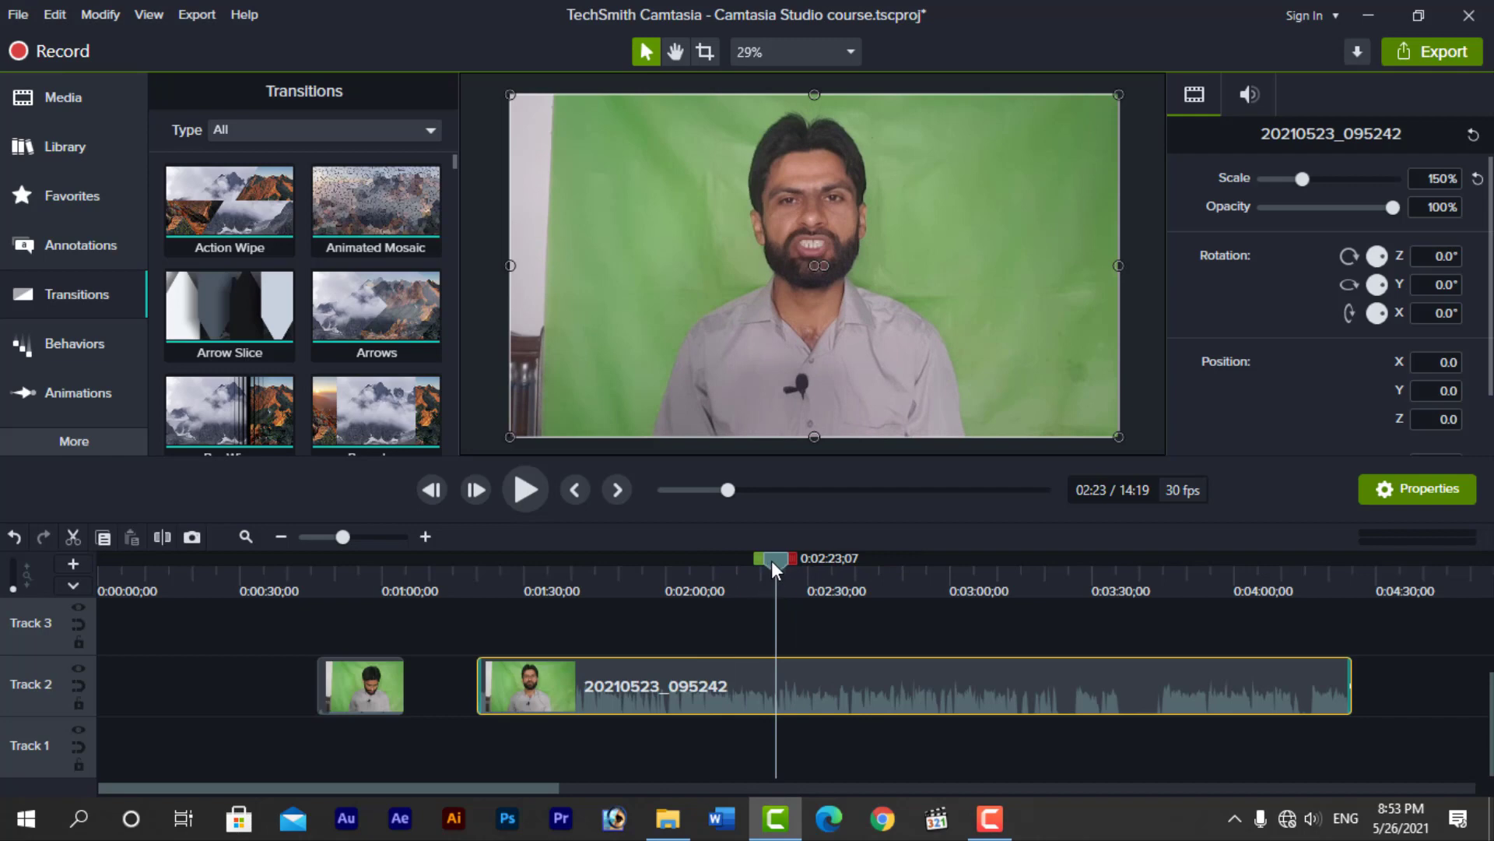
pyautogui.moveTo(772, 560); pyautogui.dragTo(620, 583)
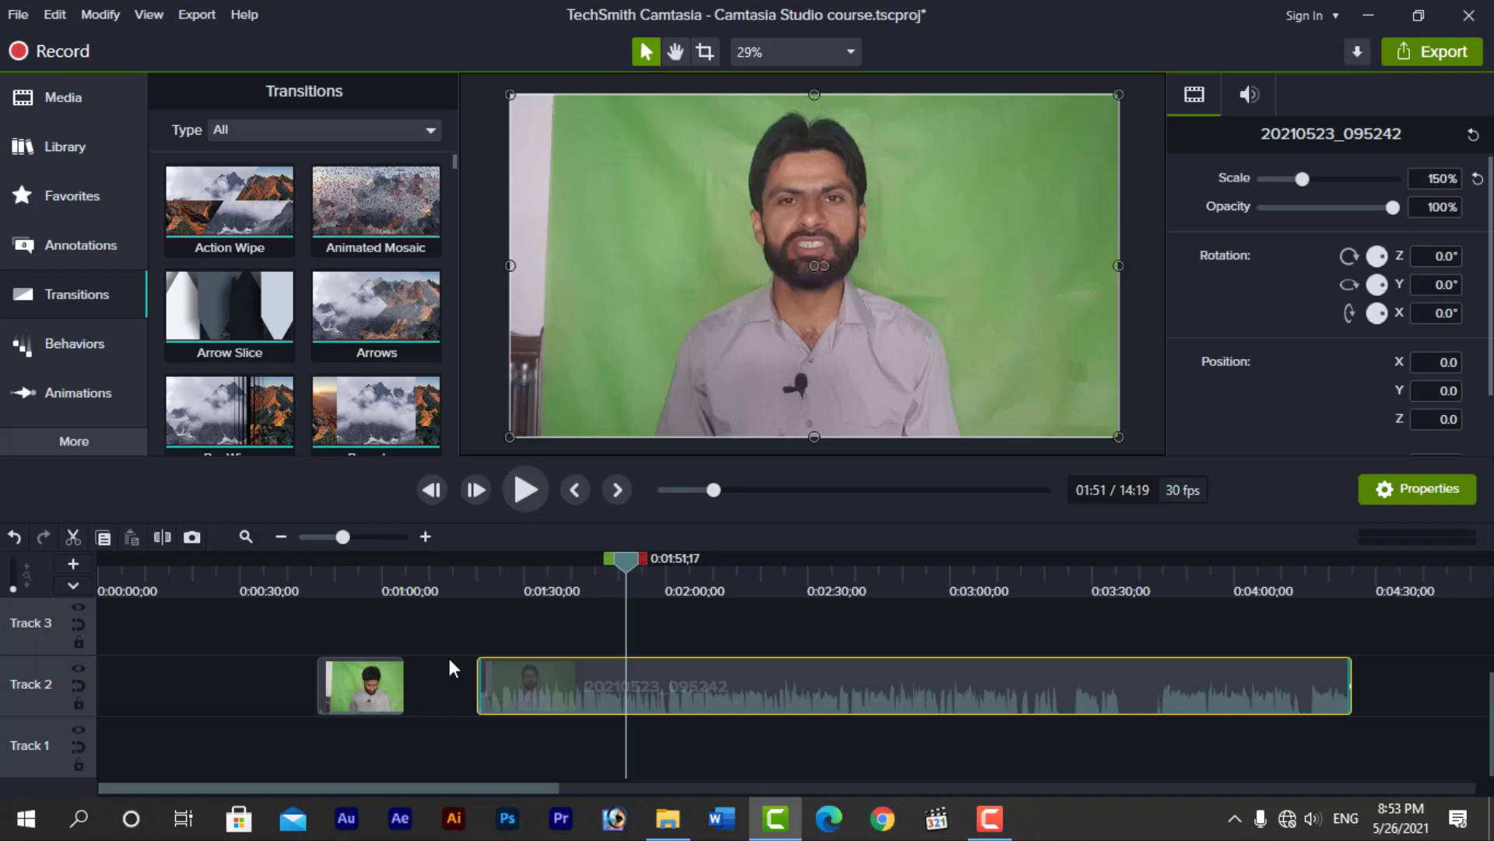
# Step: Move the two Track 2 clips later and place them end to end, meeting at about 2:13
pyautogui.moveTo(367, 693); pyautogui.dragTo(407, 693)
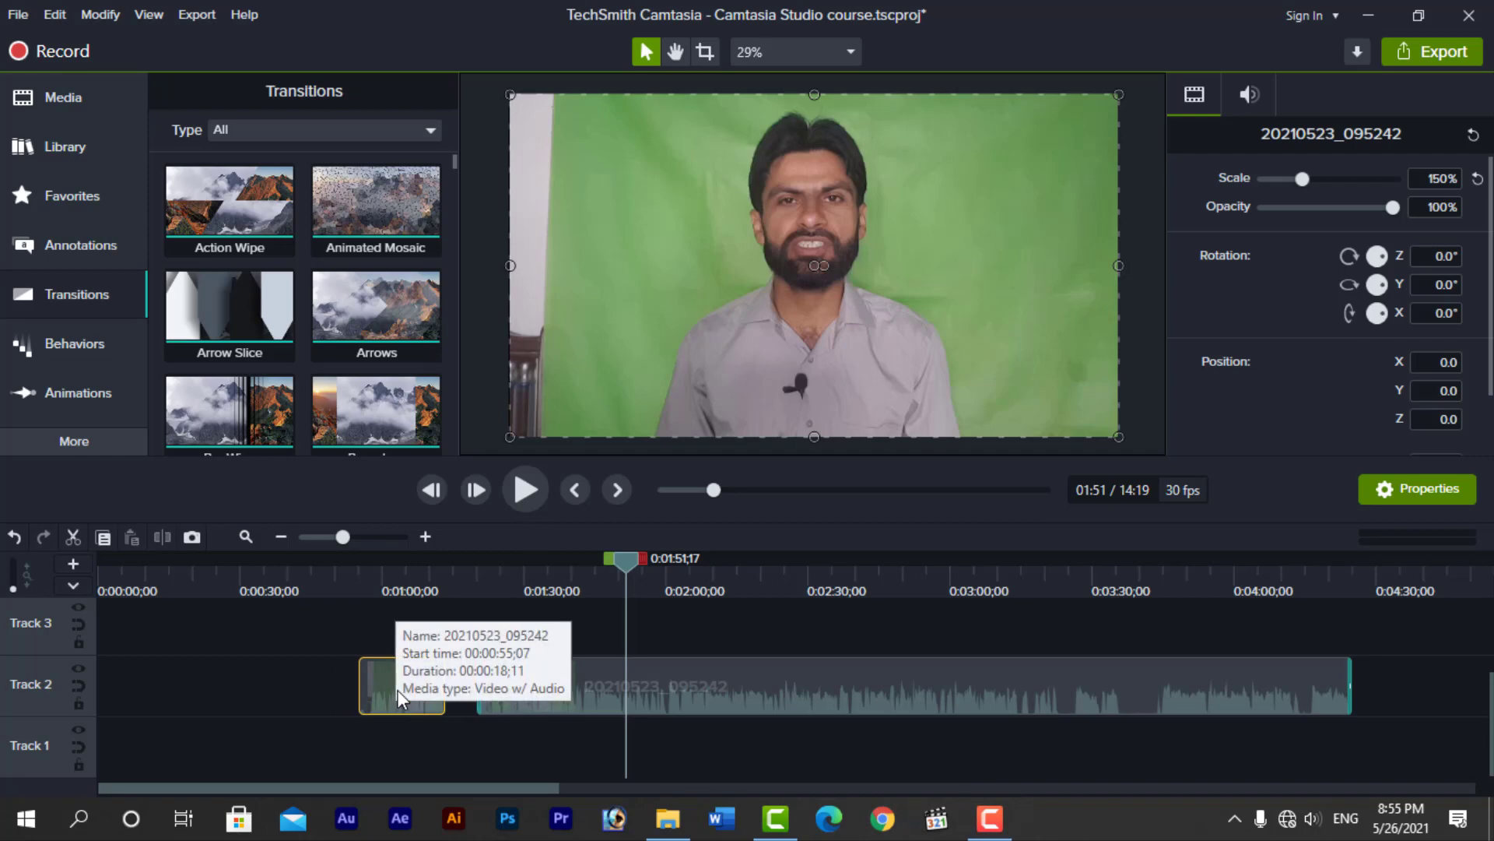
pyautogui.click(641, 692)
pyautogui.moveTo(641, 693); pyautogui.dragTo(409, 681)
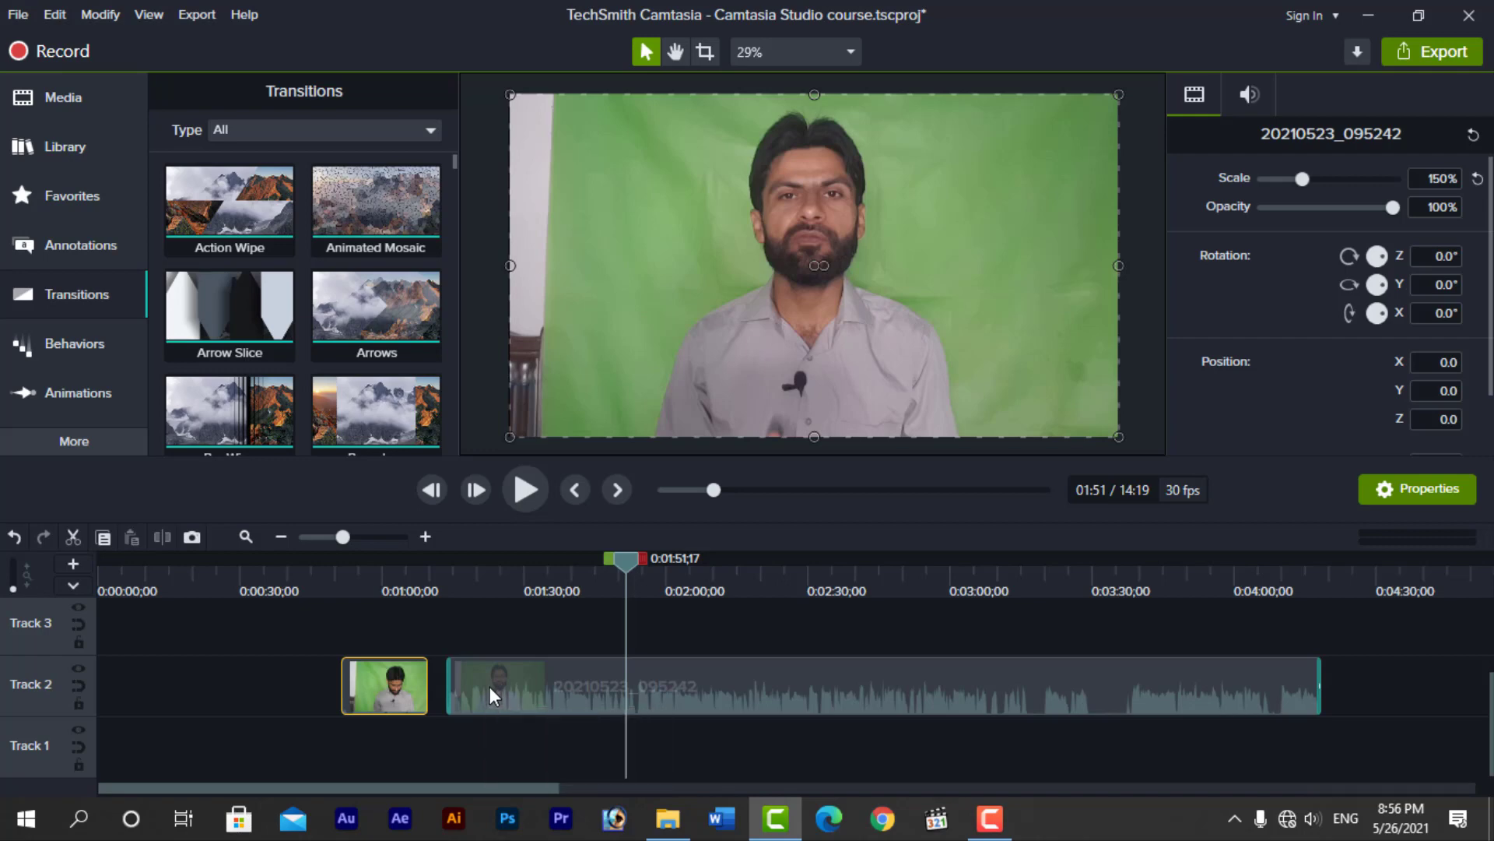
pyautogui.moveTo(488, 686); pyautogui.dragTo(789, 684)
pyautogui.moveTo(409, 684); pyautogui.dragTo(732, 689)
pyautogui.click(774, 619)
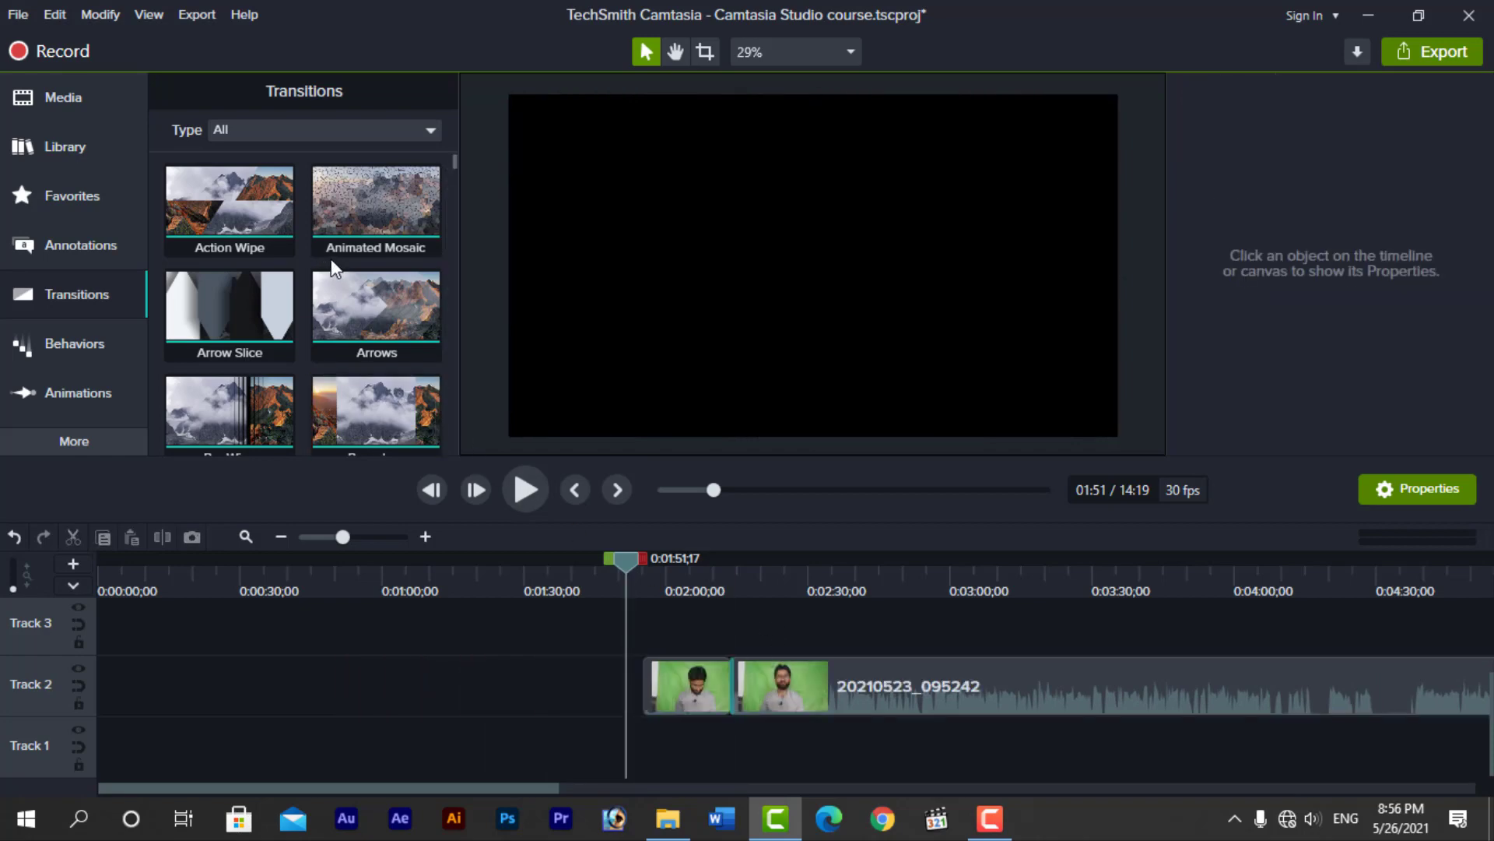
# Step: Filter the transitions to the Fades type and apply Fade at the start of the longer clip
pyautogui.scroll(-2, 377, 227)
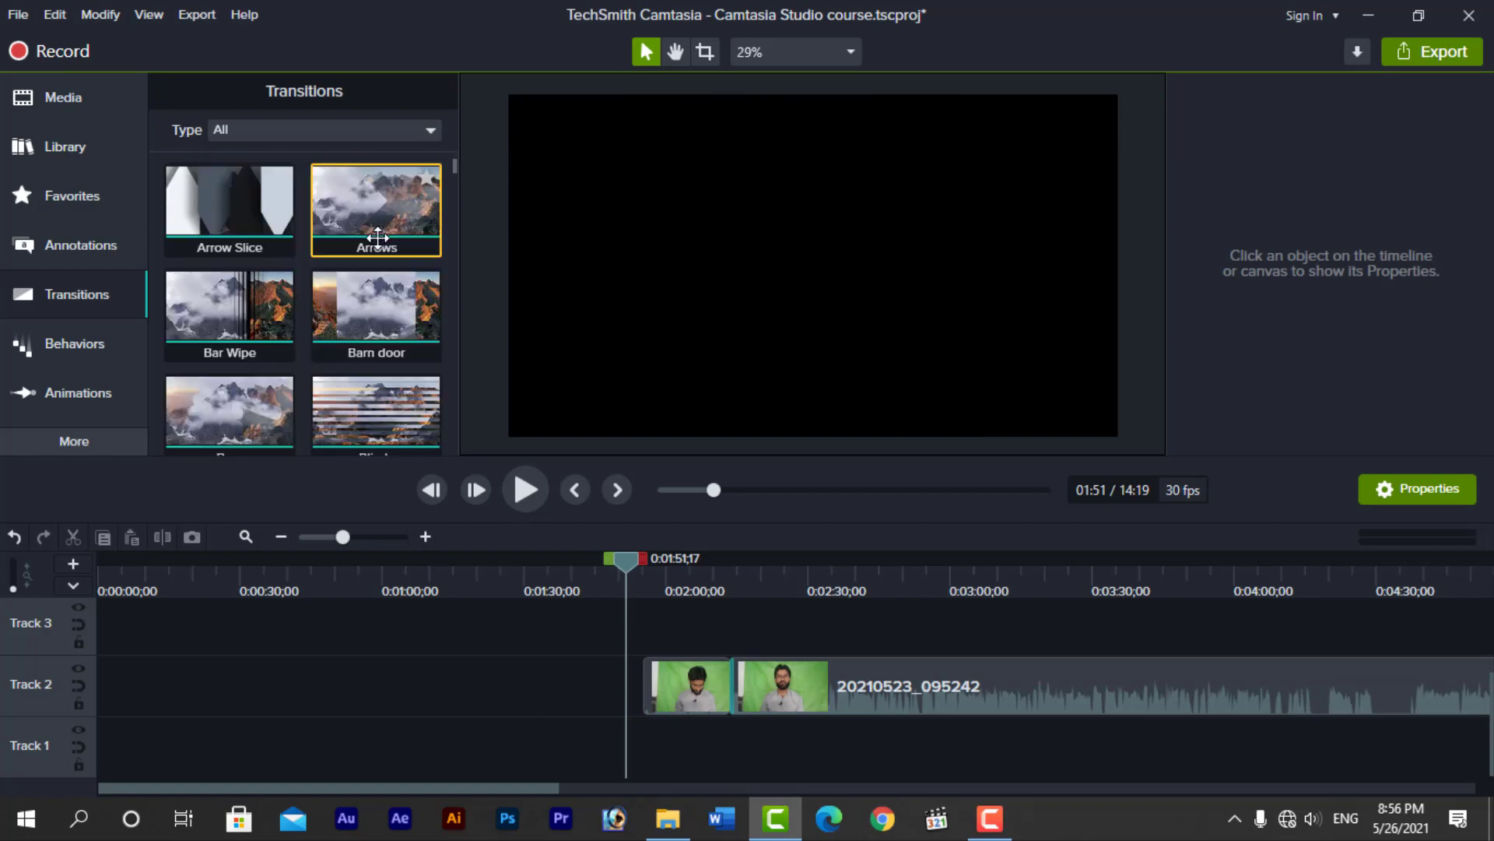
pyautogui.scroll(-1, 378, 237)
pyautogui.click(348, 129)
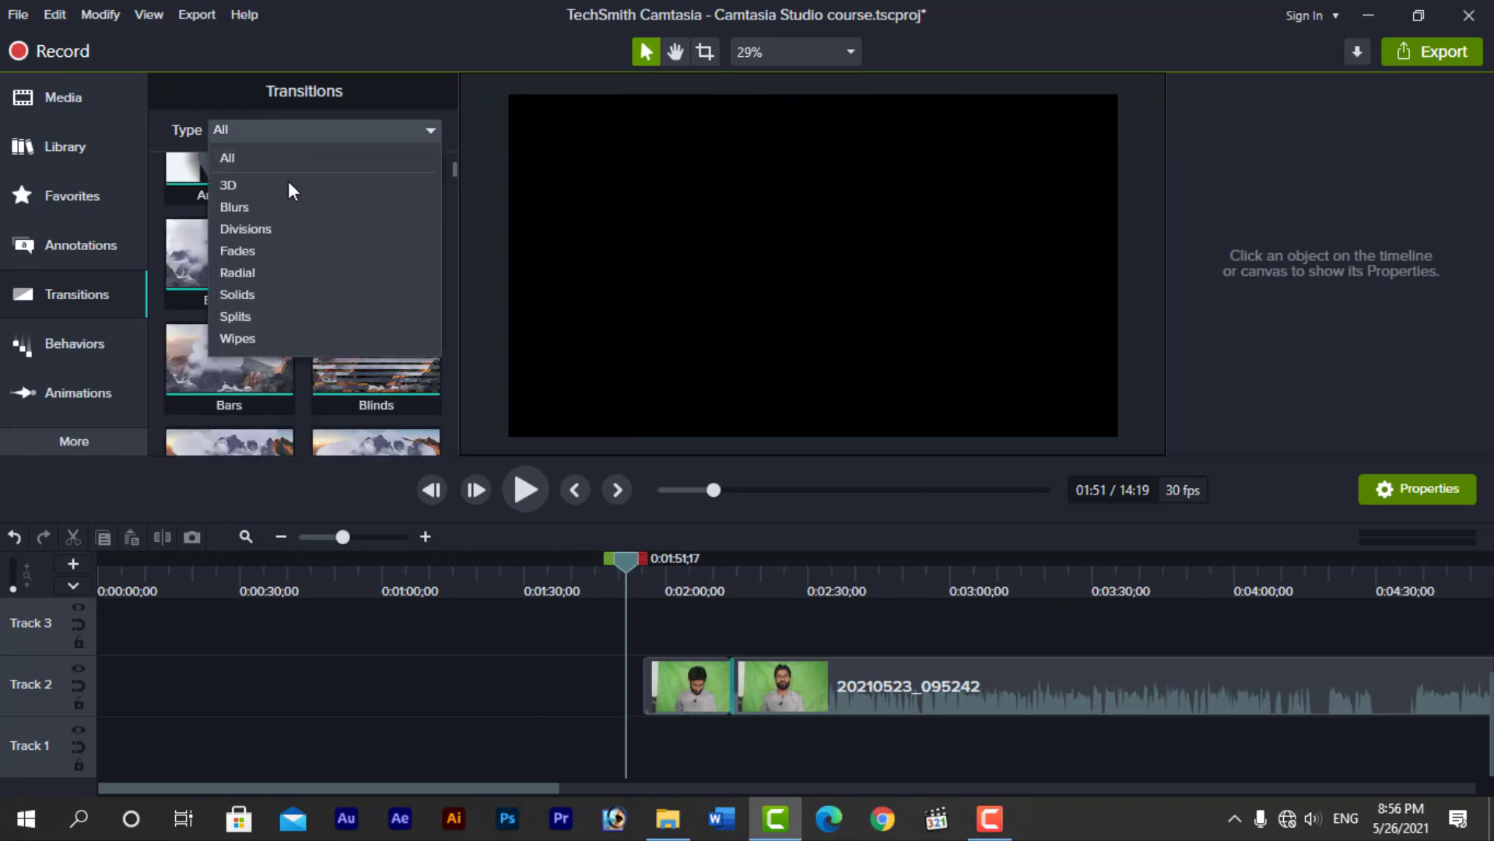
pyautogui.click(246, 250)
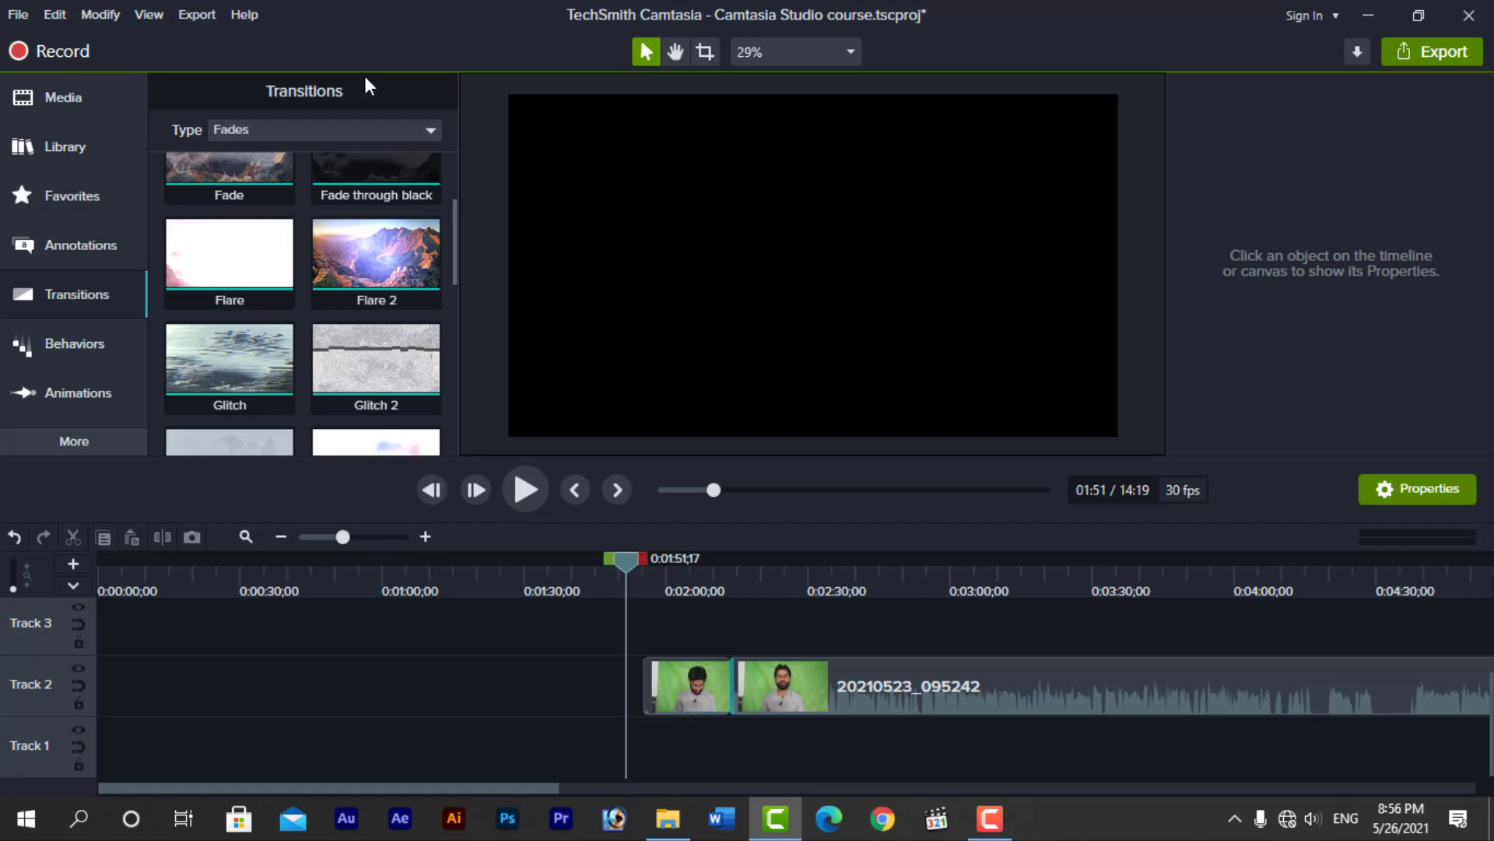
pyautogui.scroll(2, 222, 265)
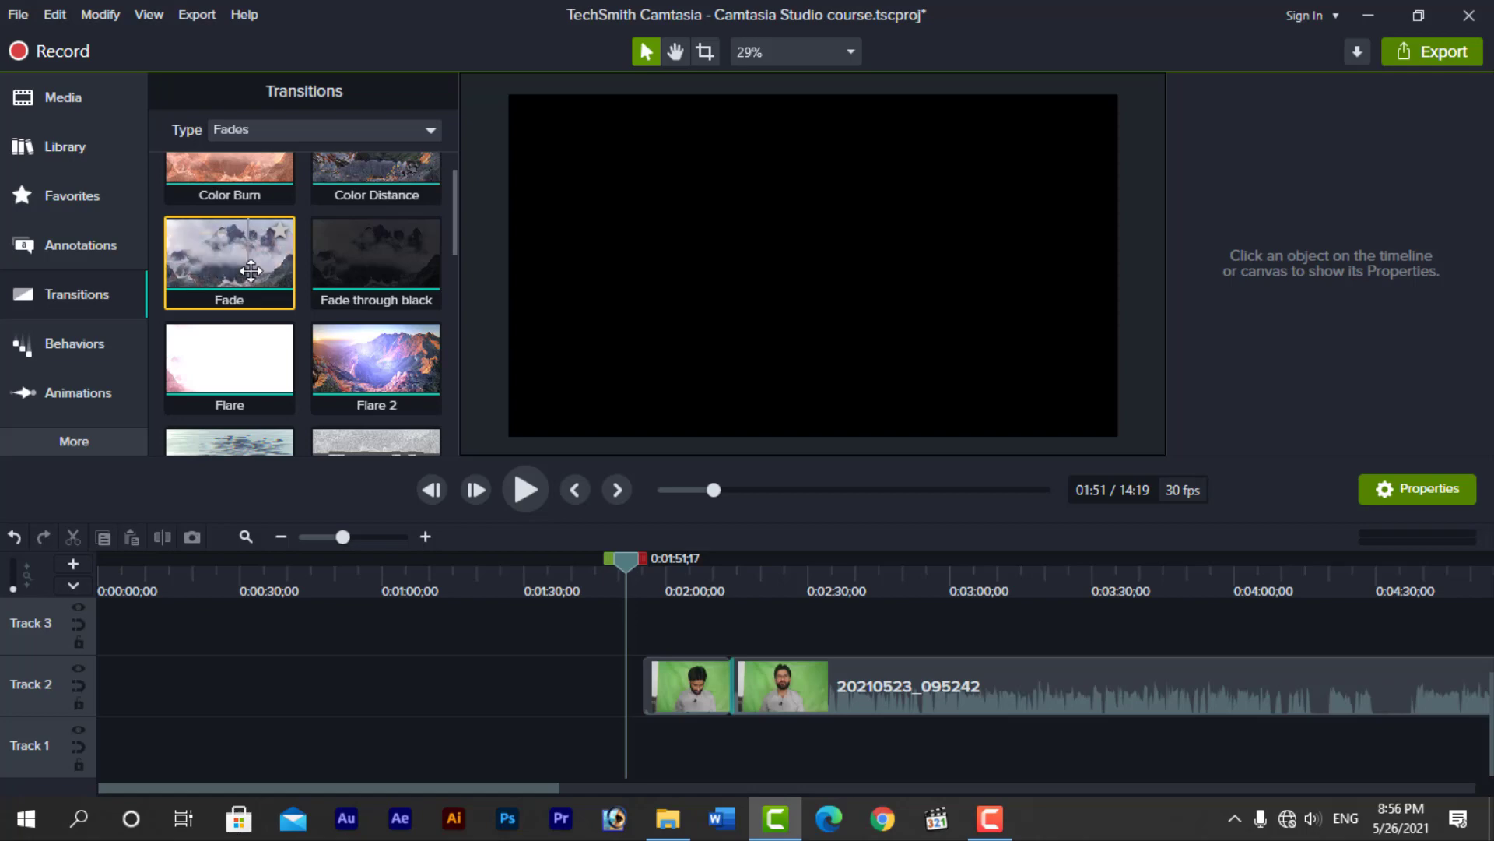
pyautogui.moveTo(222, 268); pyautogui.dragTo(730, 692)
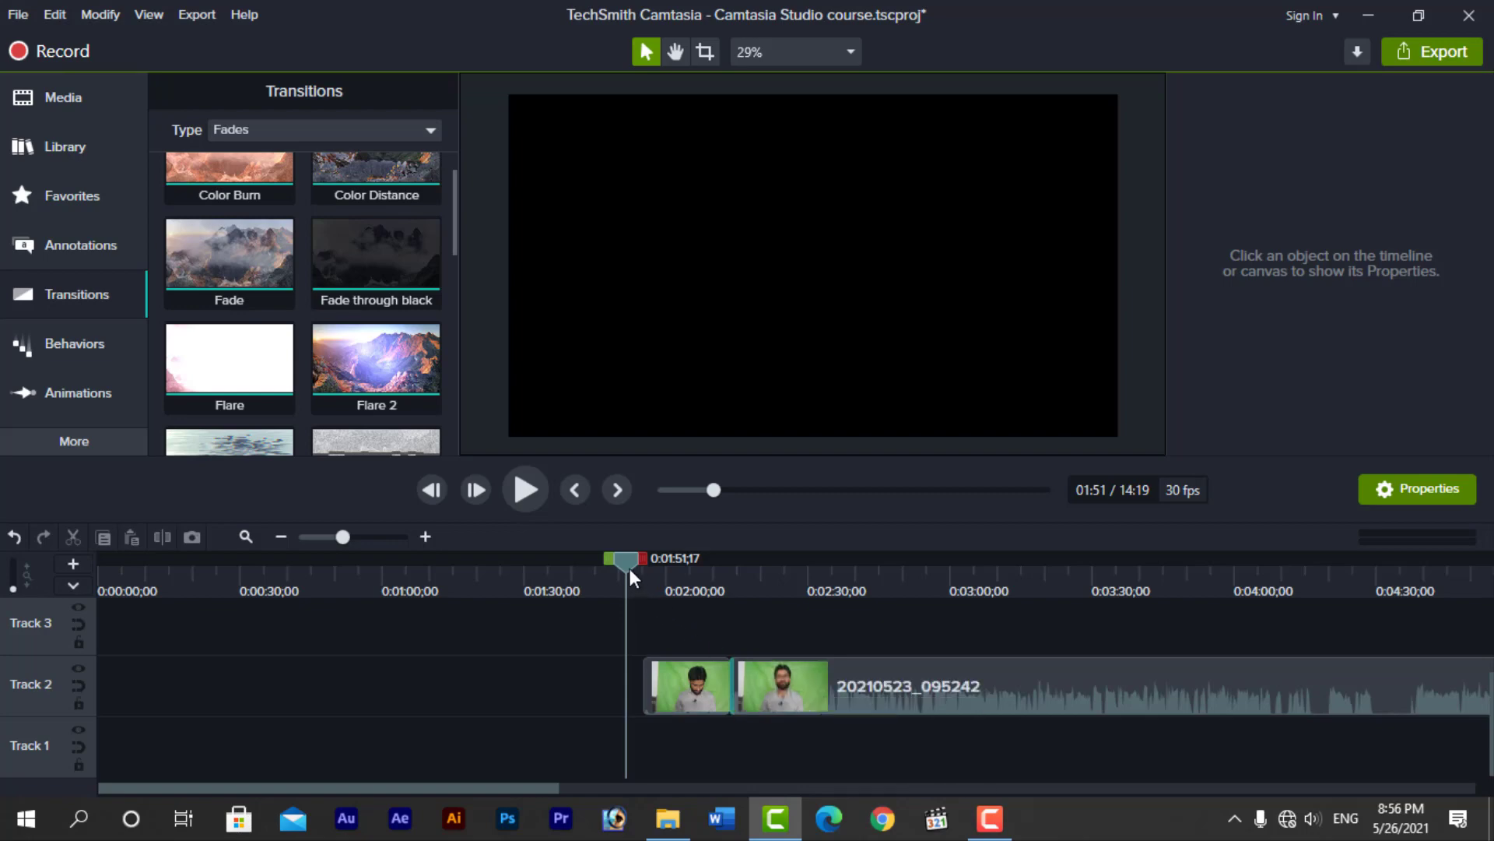
# Step: Inspect the cut at about 2:13 closely and add a Fade transition to the end of the first clip
pyautogui.moveTo(628, 568); pyautogui.dragTo(732, 586)
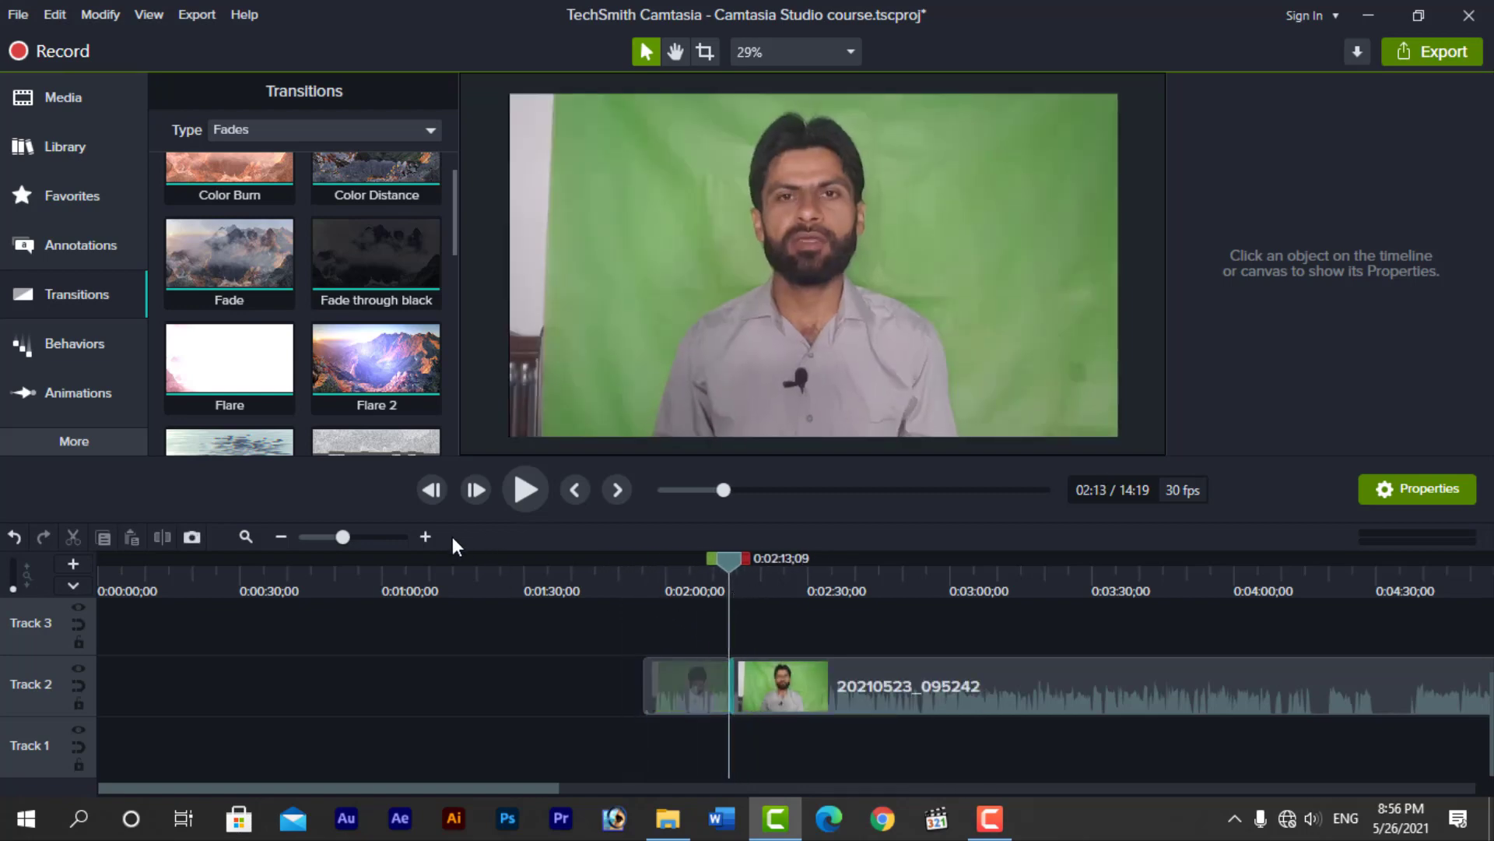
pyautogui.click(428, 537)
pyautogui.click(427, 537)
pyautogui.click(427, 537)
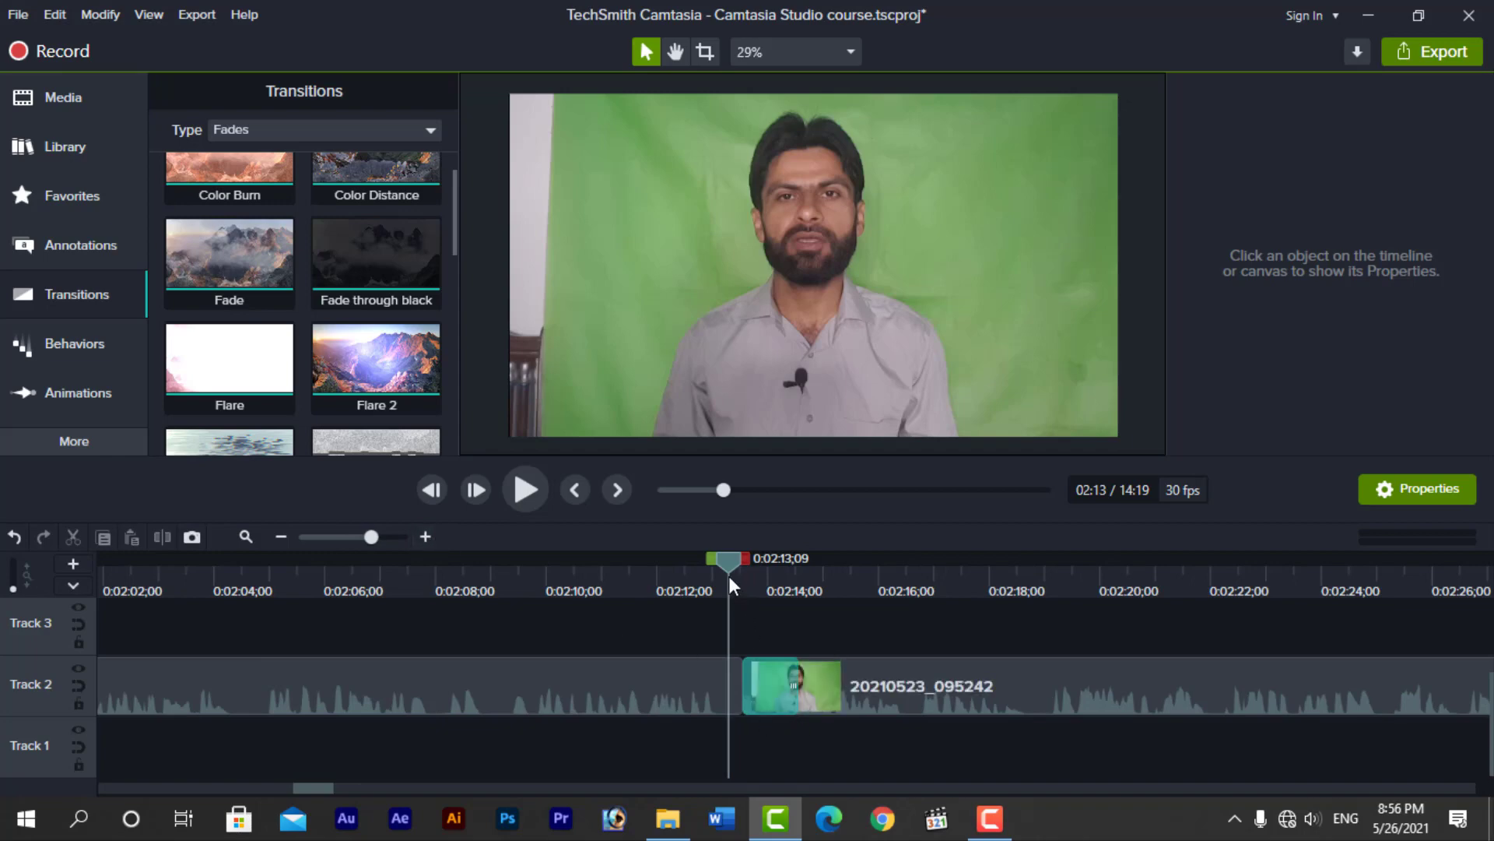
pyautogui.moveTo(729, 576); pyautogui.dragTo(863, 579)
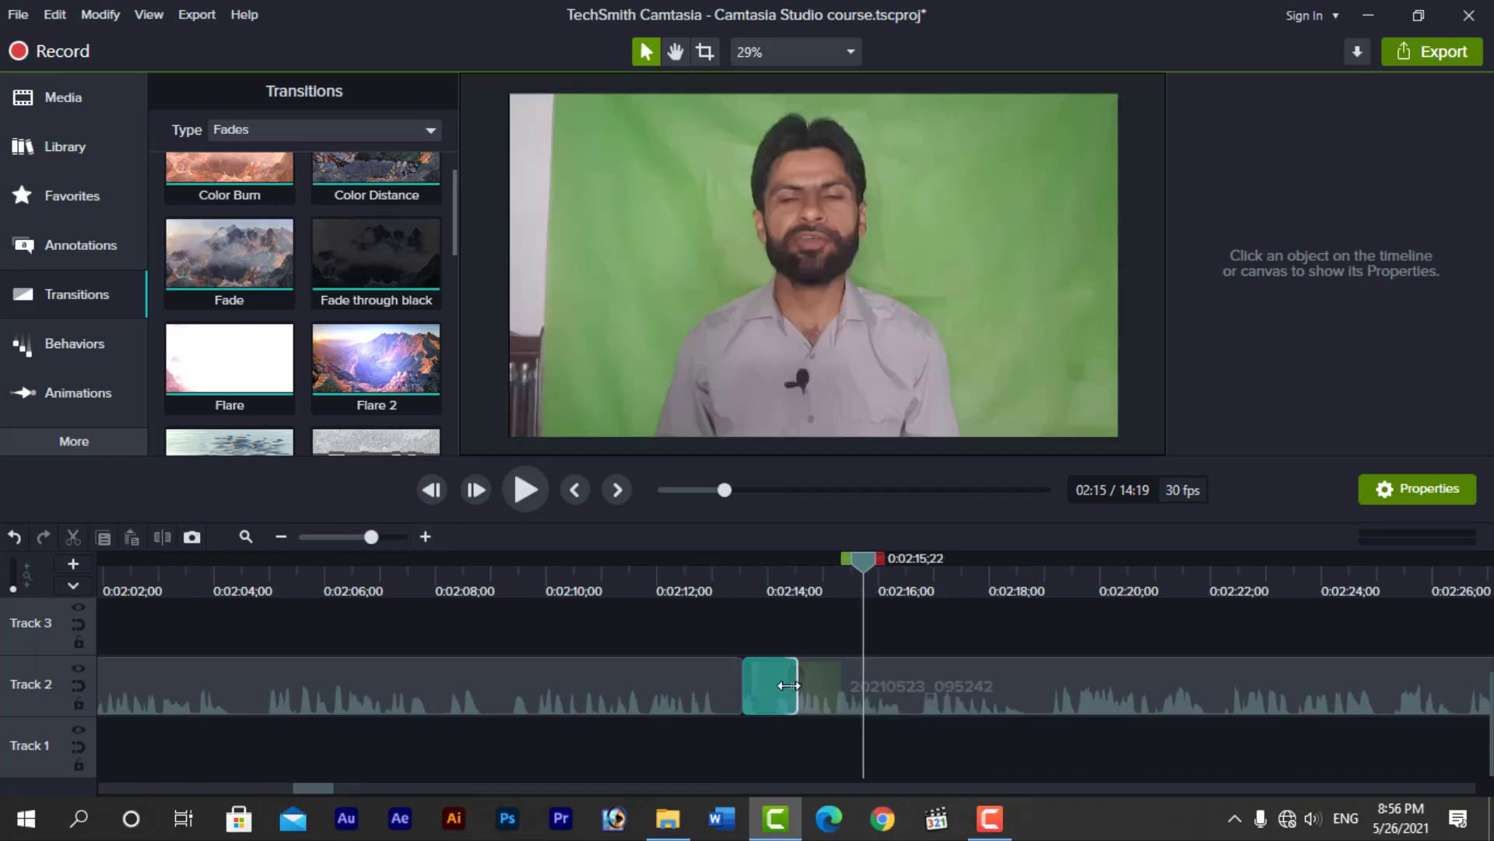
pyautogui.moveTo(865, 685)
pyautogui.mouseDown()
pyautogui.moveTo(973, 685)
pyautogui.moveTo(852, 689)
pyautogui.mouseUp()
pyautogui.click(653, 678)
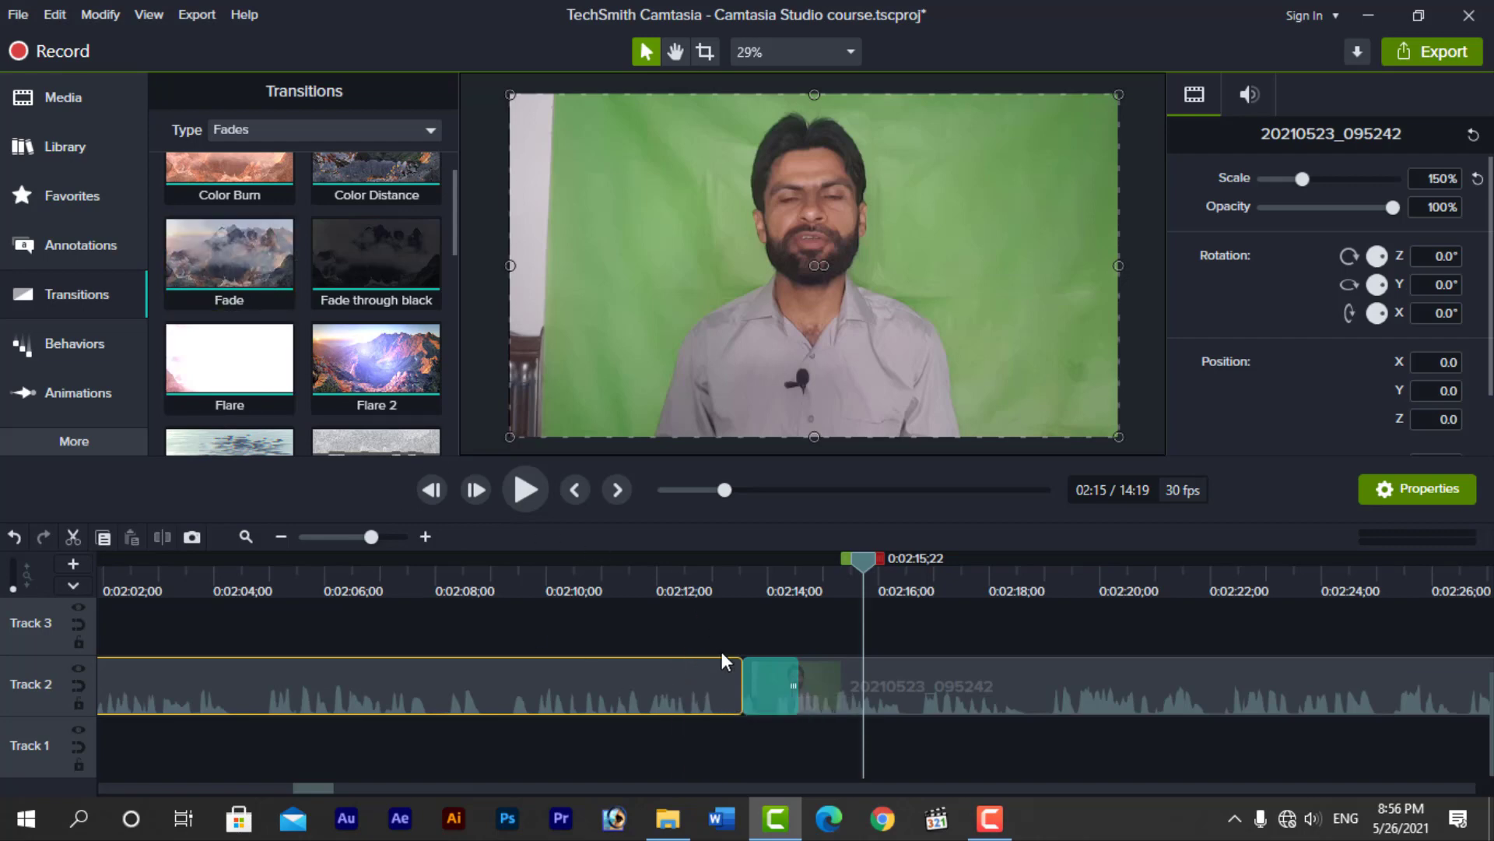
pyautogui.moveTo(229, 256); pyautogui.dragTo(691, 689)
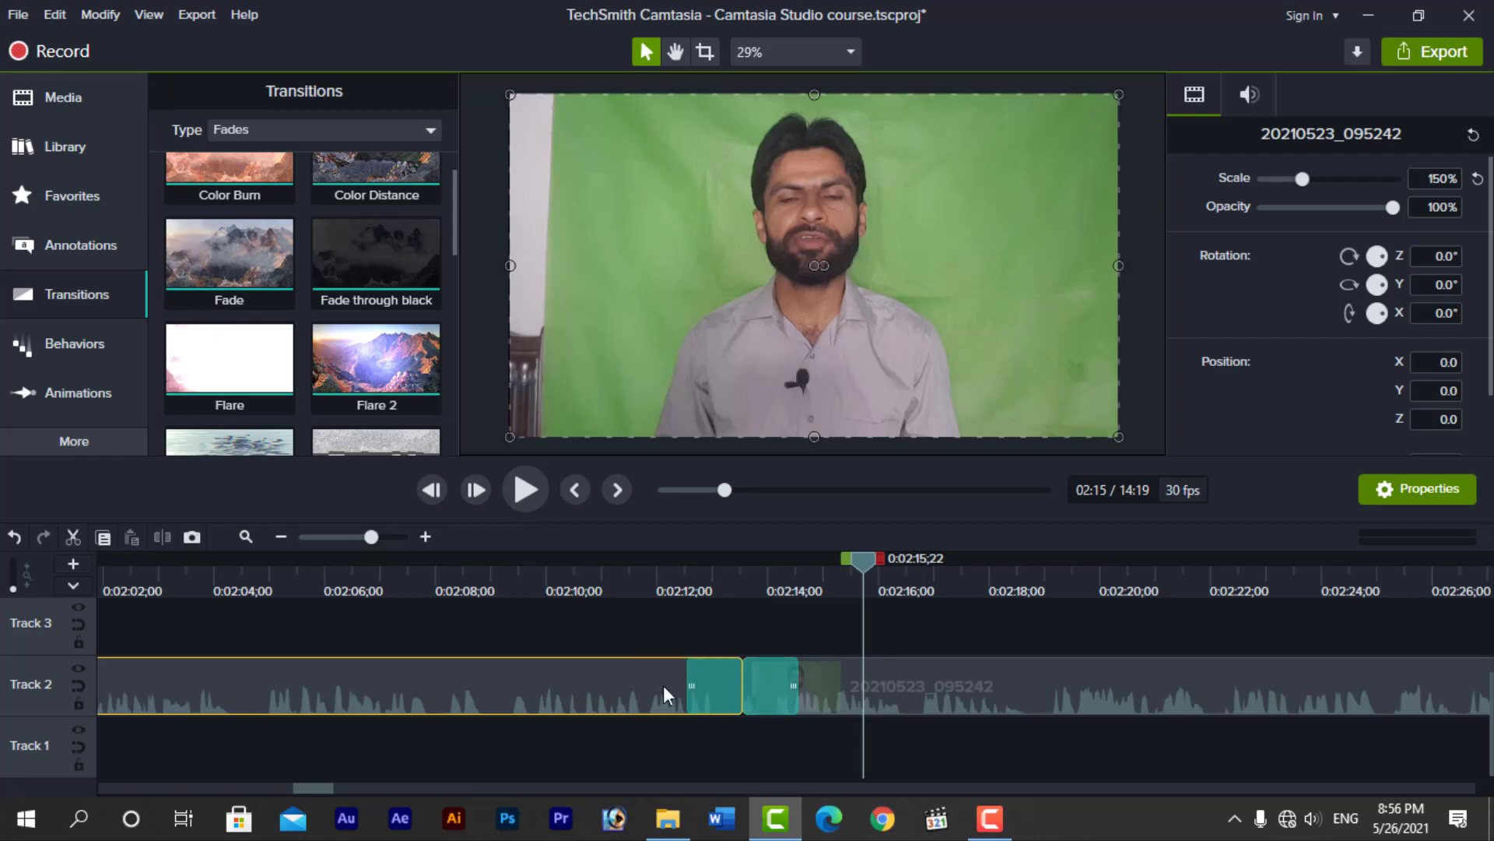
# Step: Play back the cut between the two clips to preview the Fade transitions
pyautogui.moveTo(867, 565); pyautogui.dragTo(681, 581)
pyautogui.press('space')
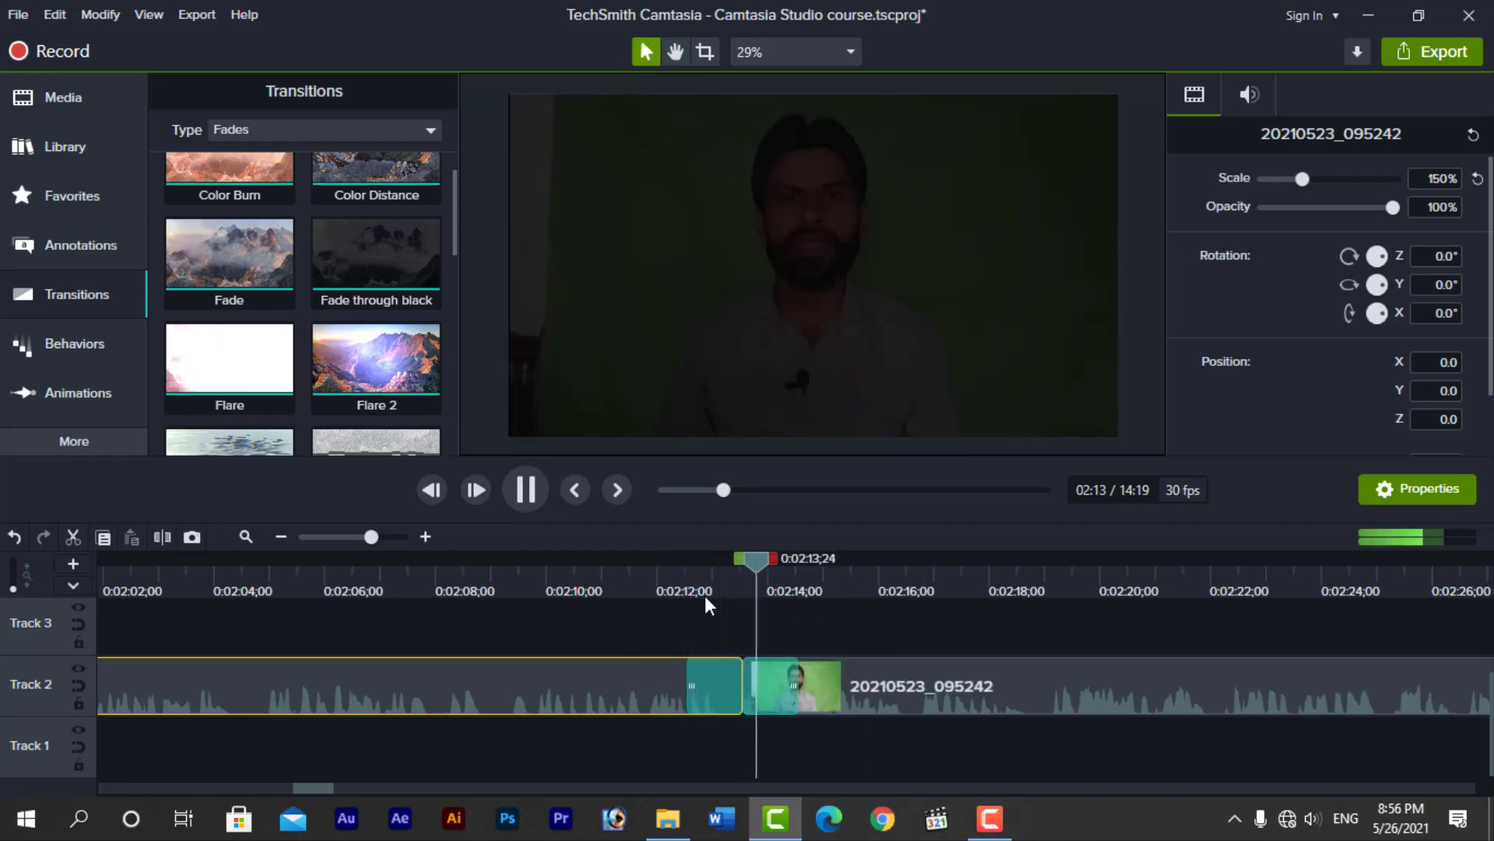
pyautogui.press('space')
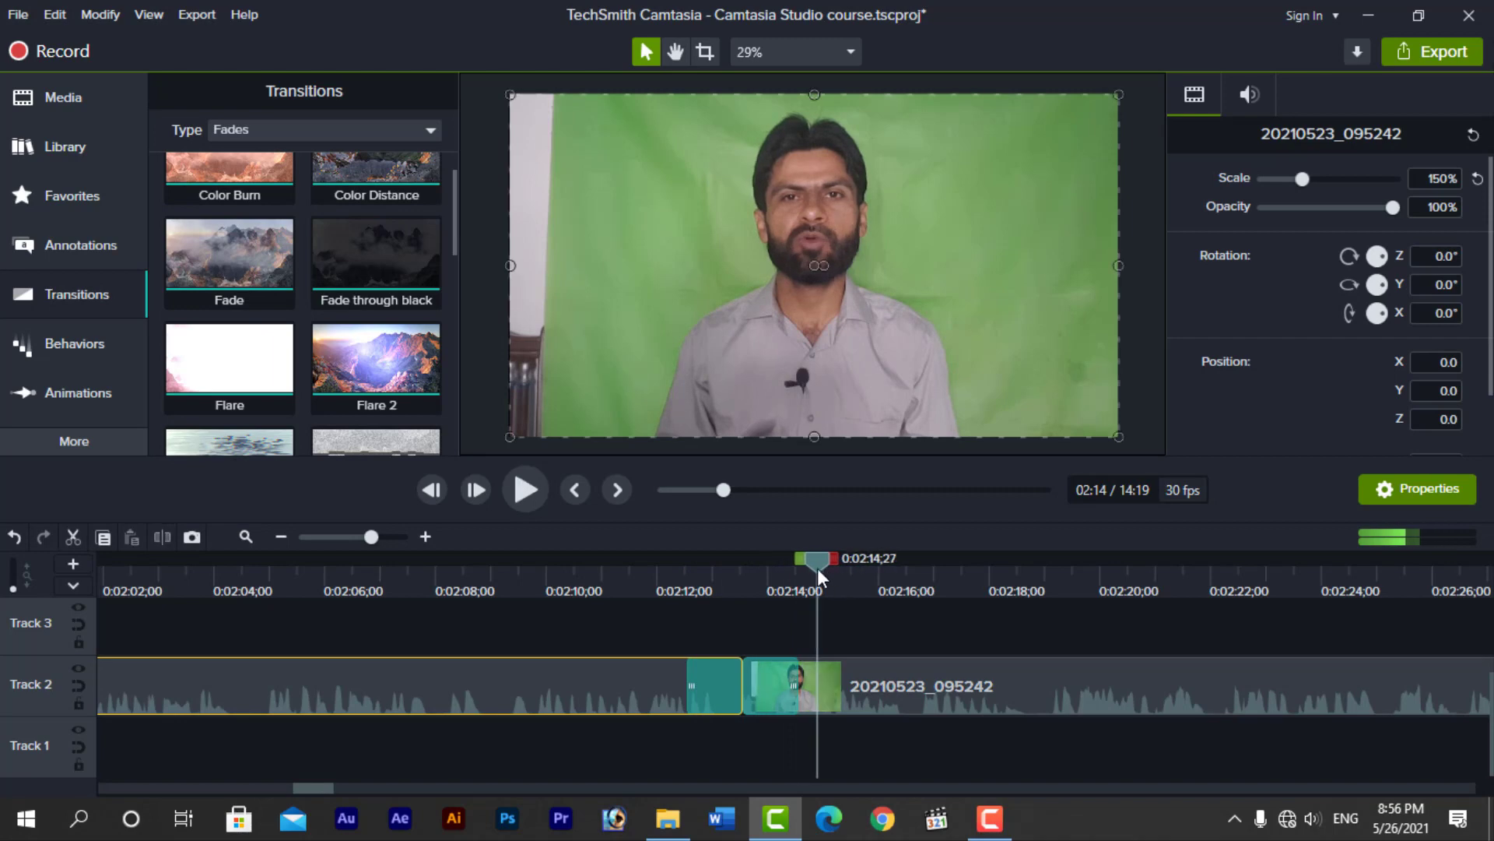
pyautogui.moveTo(817, 568); pyautogui.dragTo(725, 579)
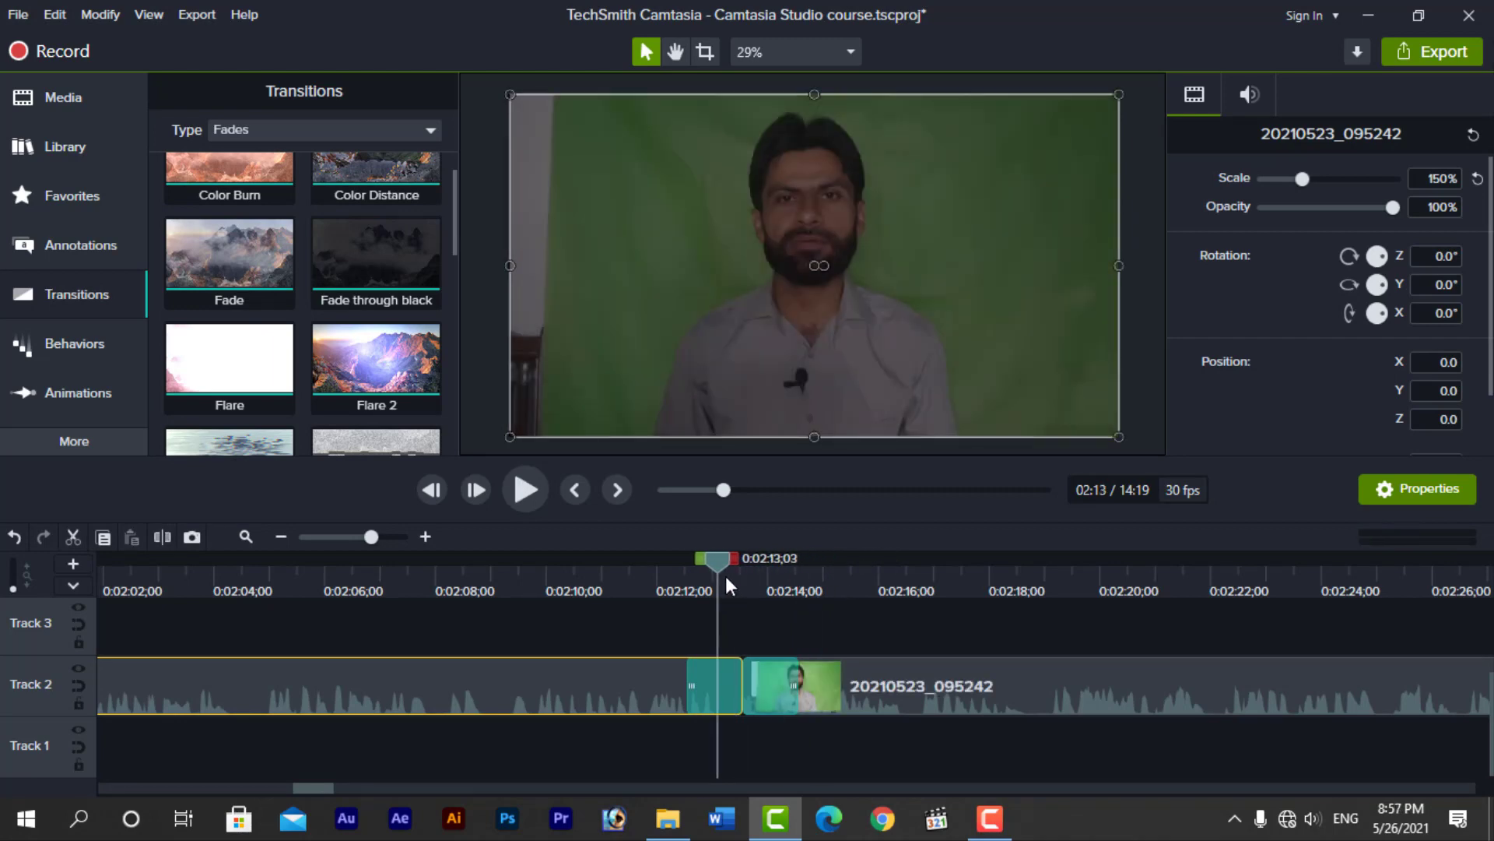
# Step: Delete the Fade transitions on both sides of the cut between the two clips
pyautogui.click(760, 623)
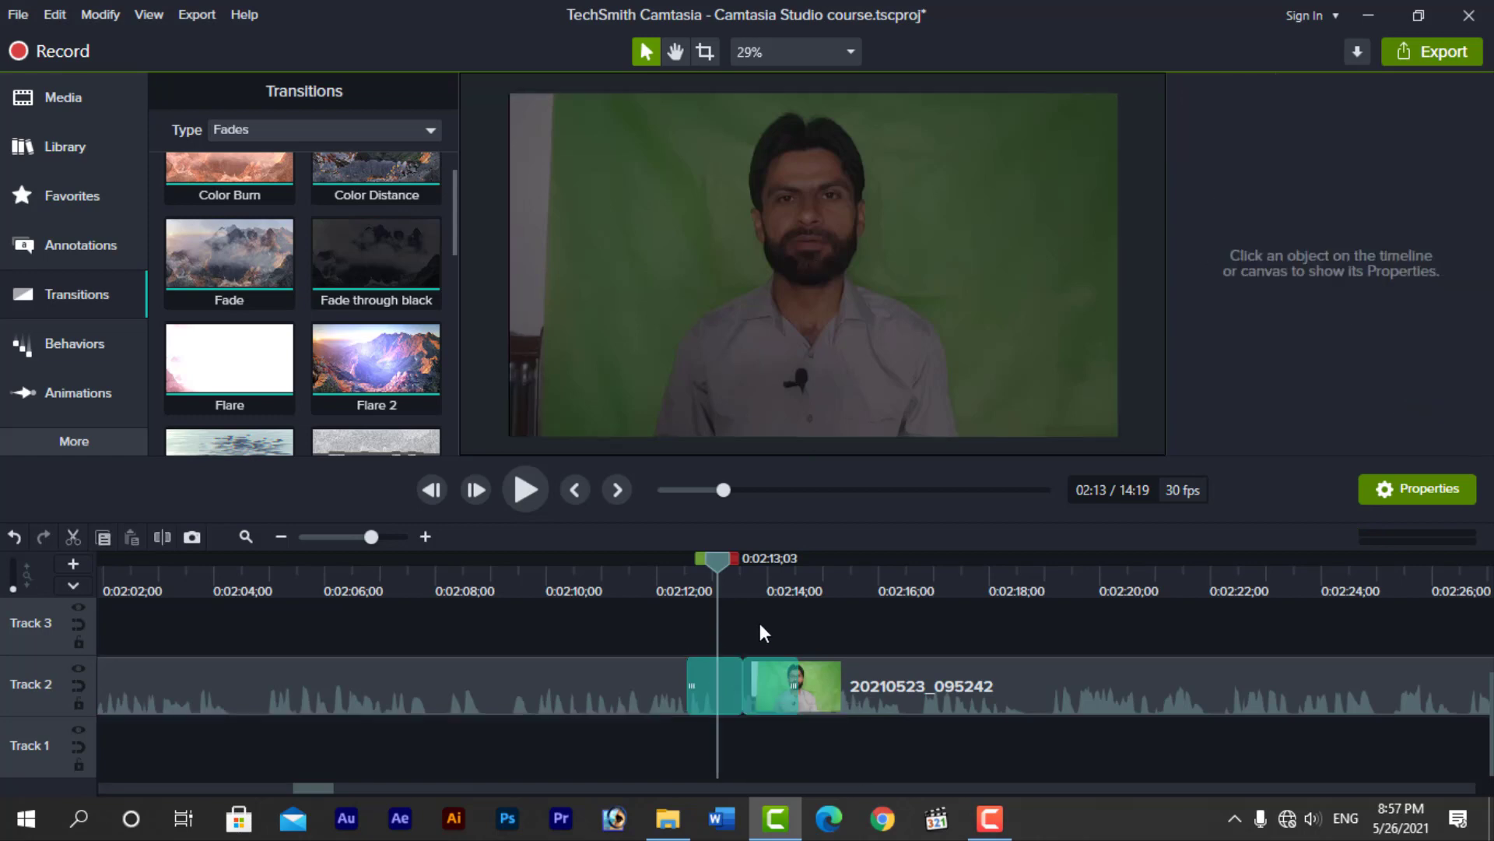
pyautogui.click(721, 680)
pyautogui.press('Delete')
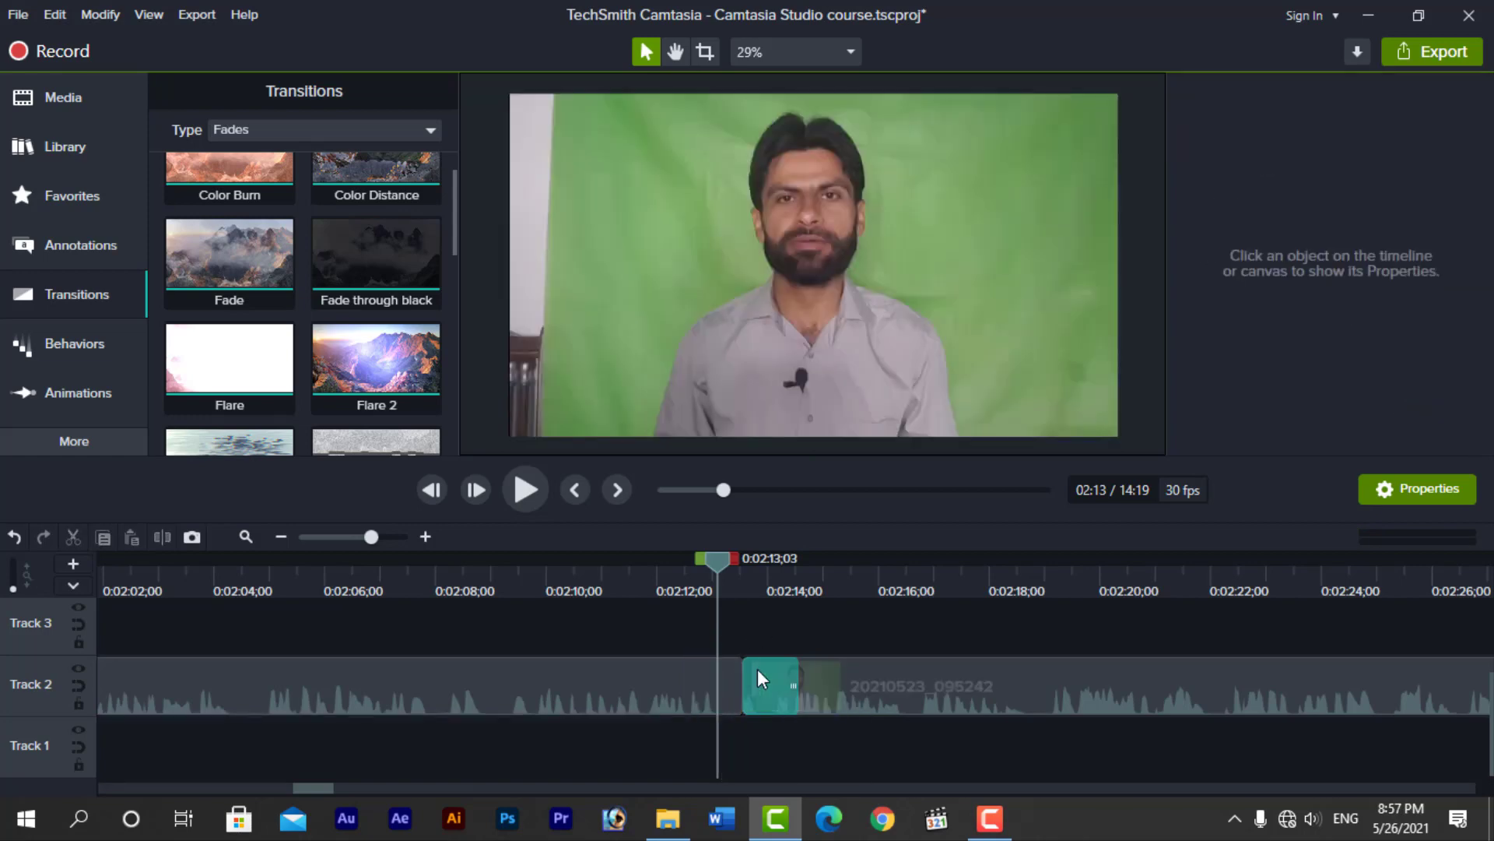
pyautogui.click(764, 674)
pyautogui.press('Delete')
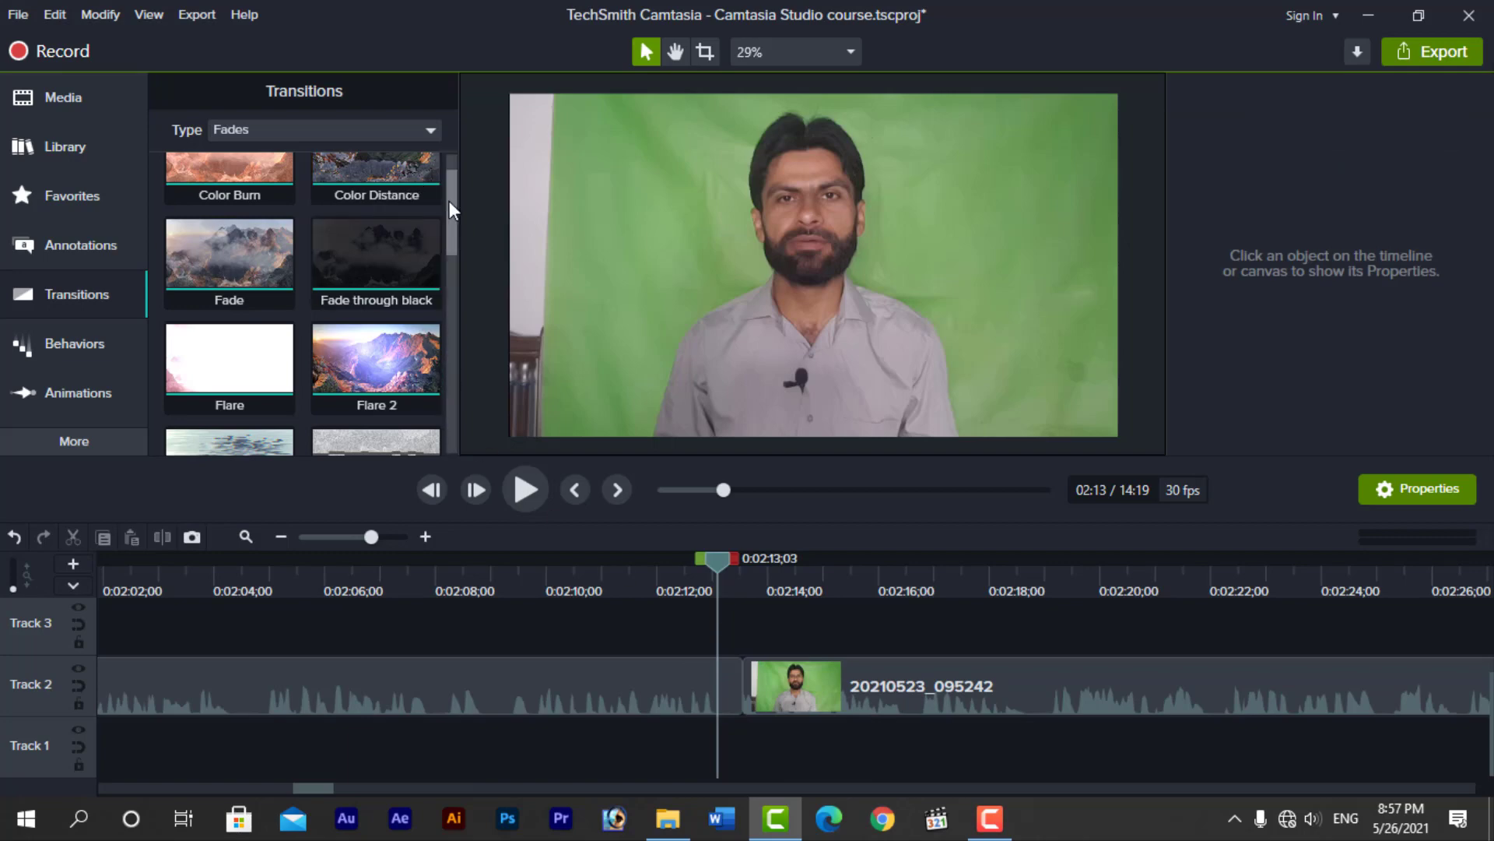
# Step: Apply the Flare 2 transition across the cut between the two Track 2 clips and play it back
pyautogui.moveTo(450, 201); pyautogui.dragTo(452, 177)
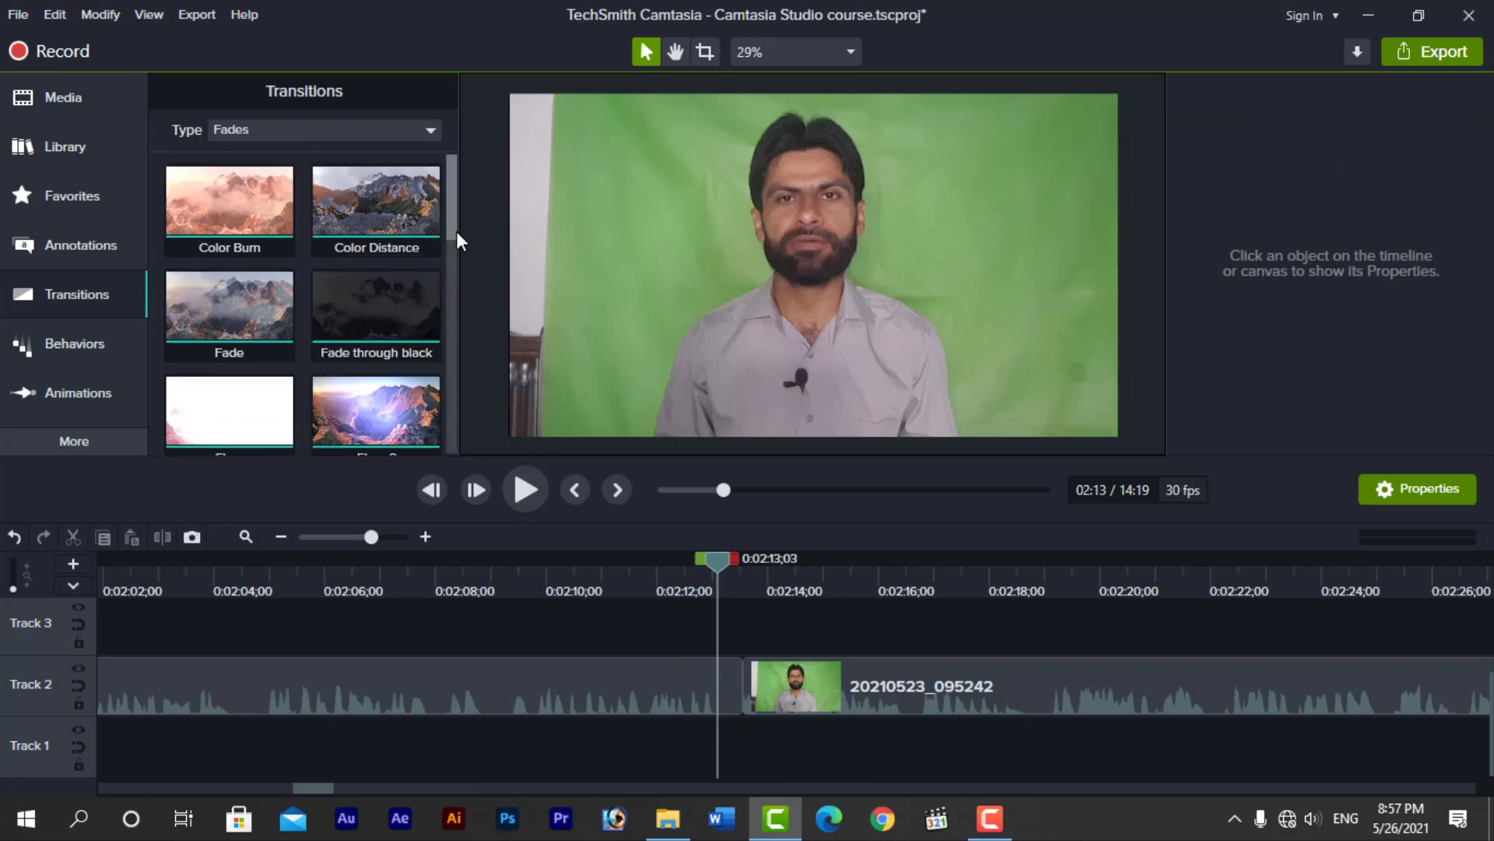
pyautogui.moveTo(456, 232); pyautogui.dragTo(447, 258)
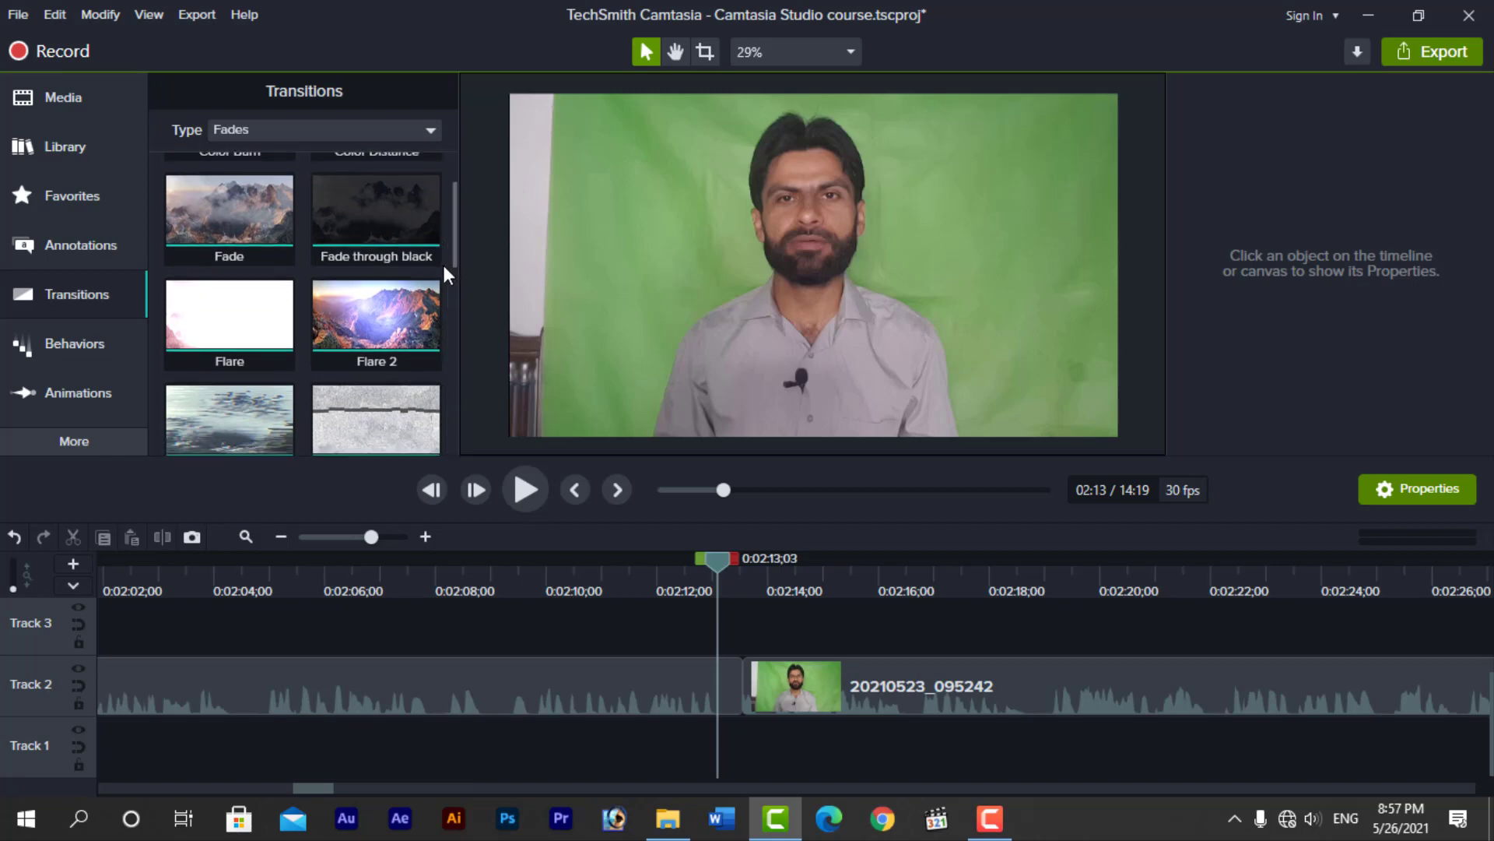
pyautogui.moveTo(417, 358); pyautogui.dragTo(747, 680)
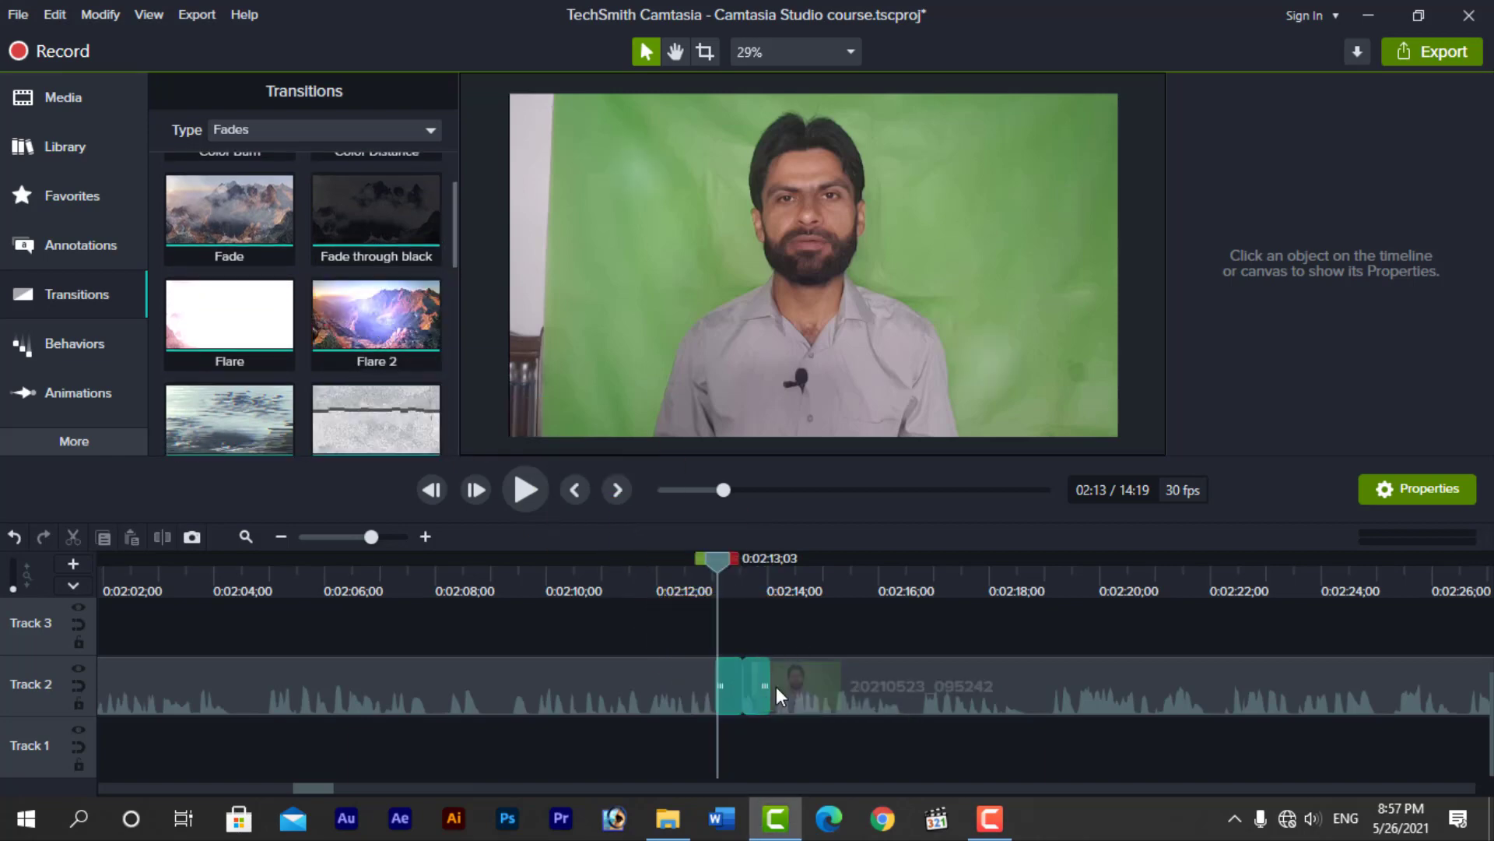
pyautogui.moveTo(716, 558); pyautogui.dragTo(706, 563)
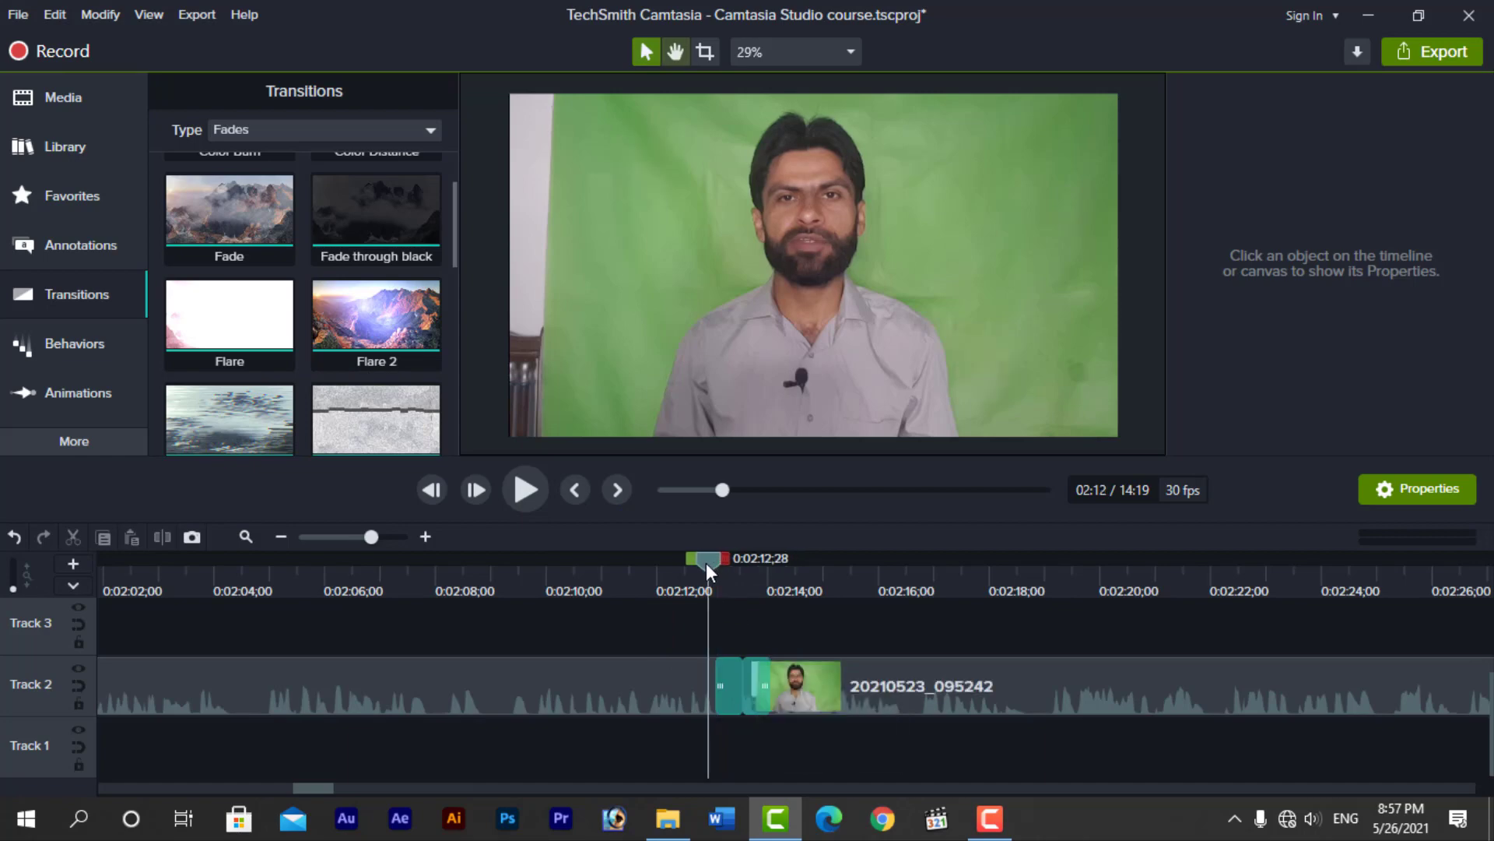
pyautogui.press('space')
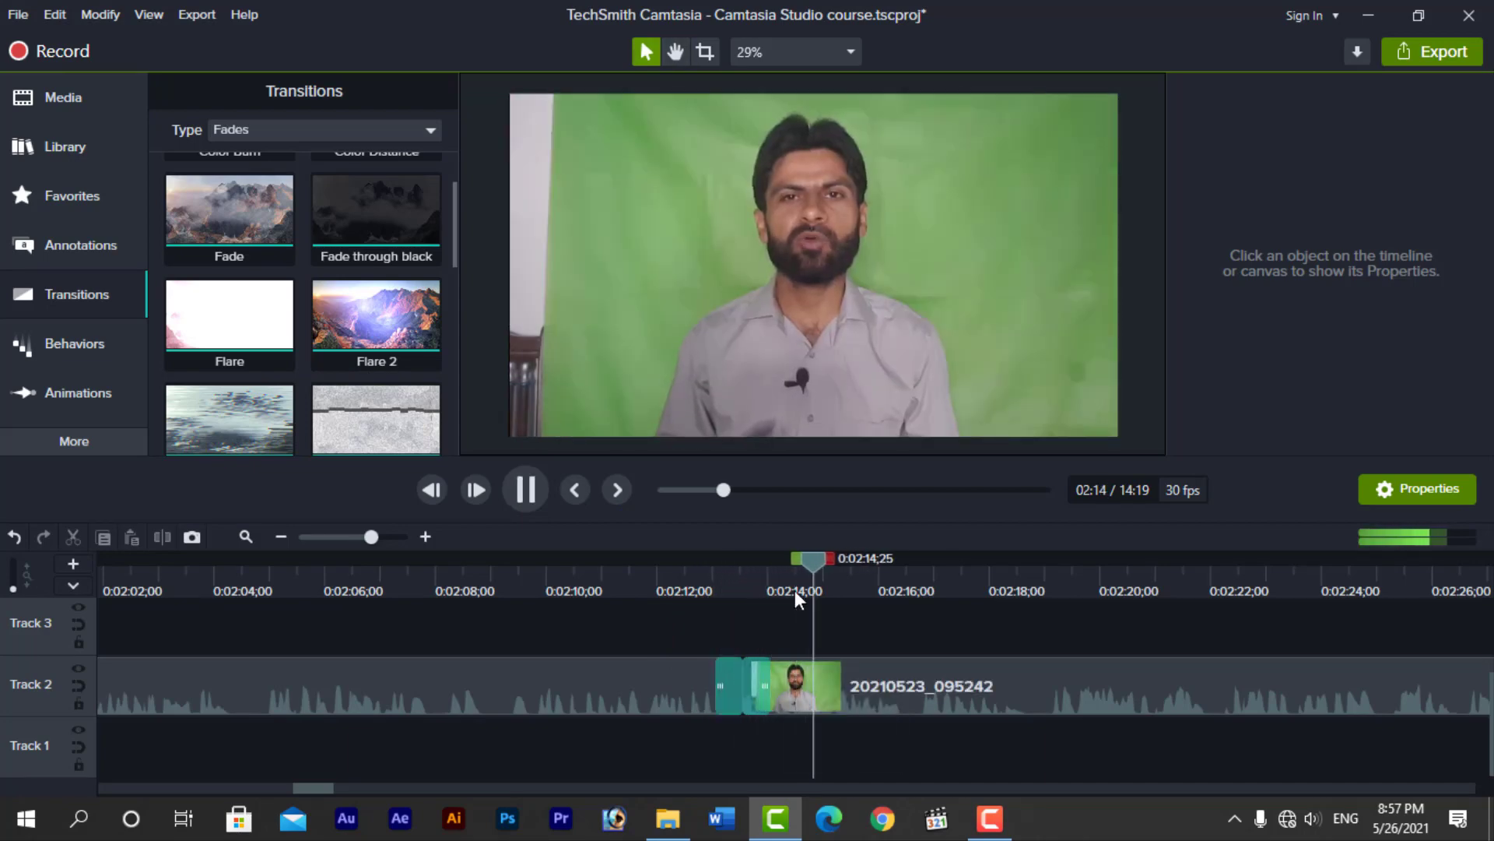
# Step: Replace the Flare 2 transition at the cut between the two Track 2 clips with a Fade transition
pyautogui.moveTo(828, 560); pyautogui.dragTo(733, 580)
pyautogui.click(729, 694)
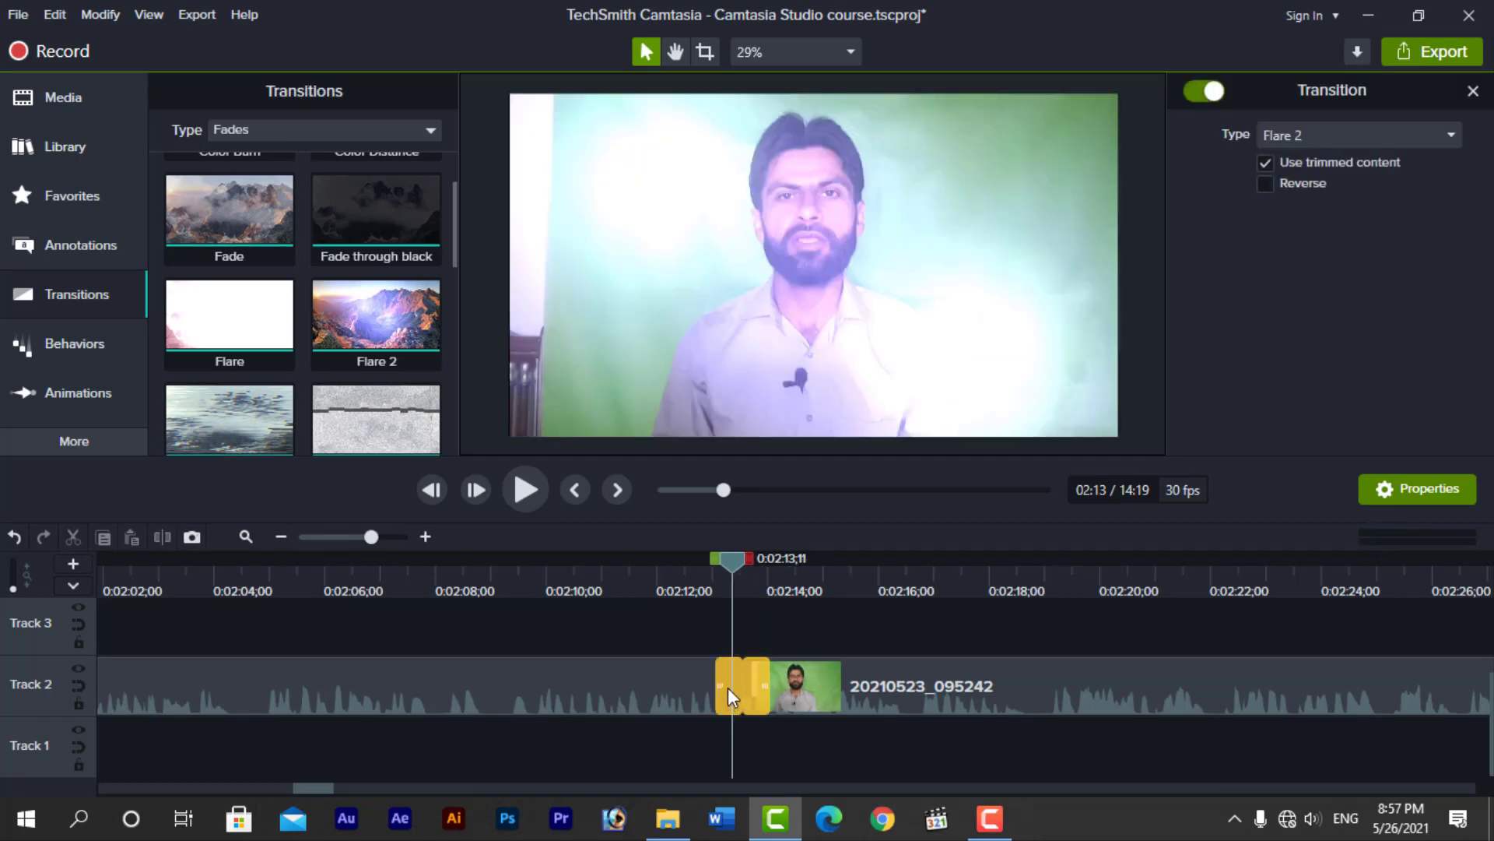
pyautogui.press('Delete')
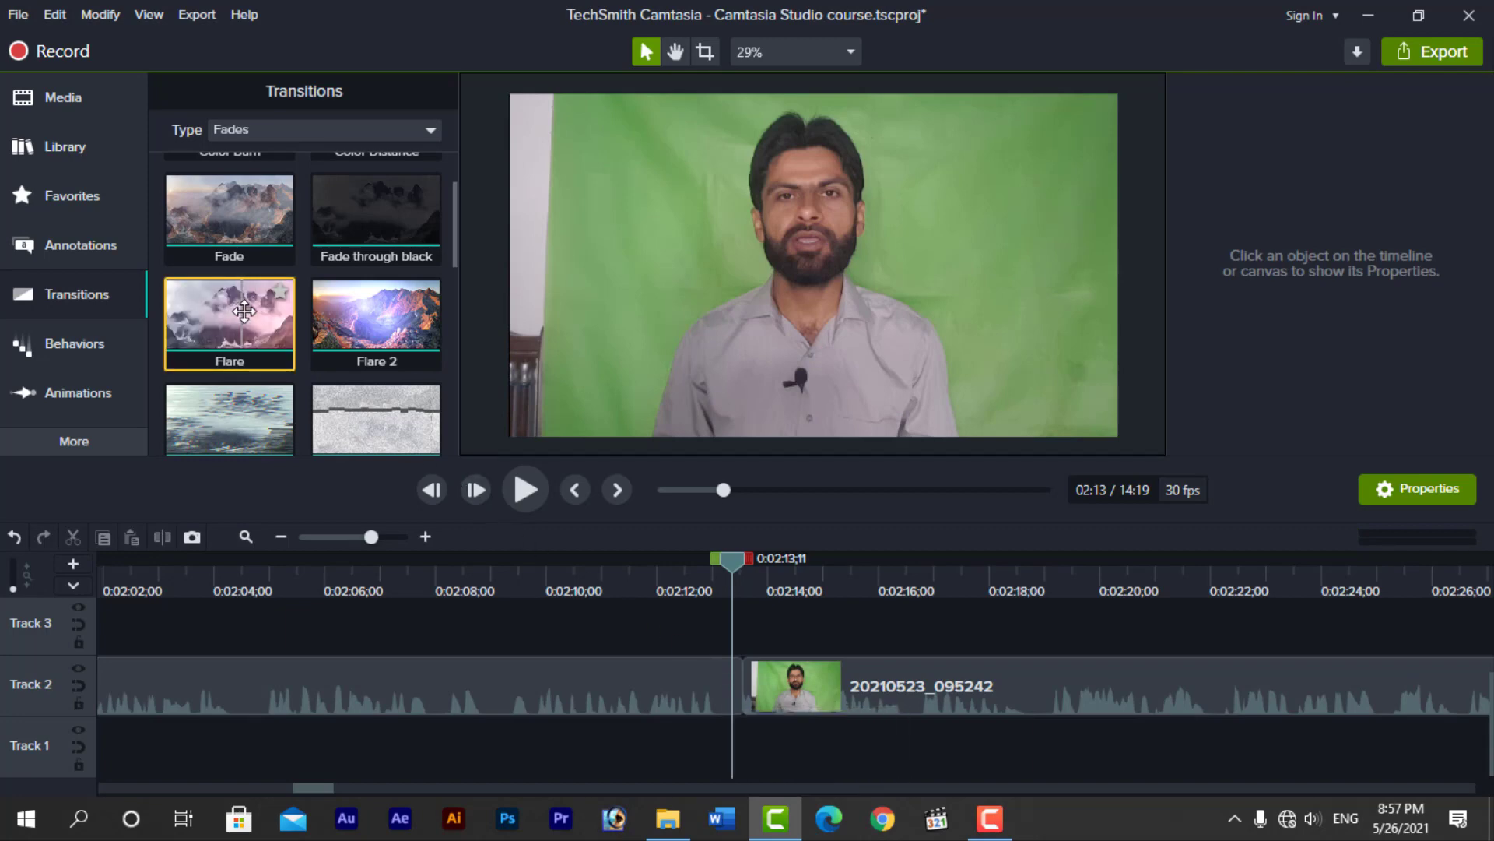
pyautogui.scroll(-3, 250, 311)
pyautogui.scroll(4, 296, 328)
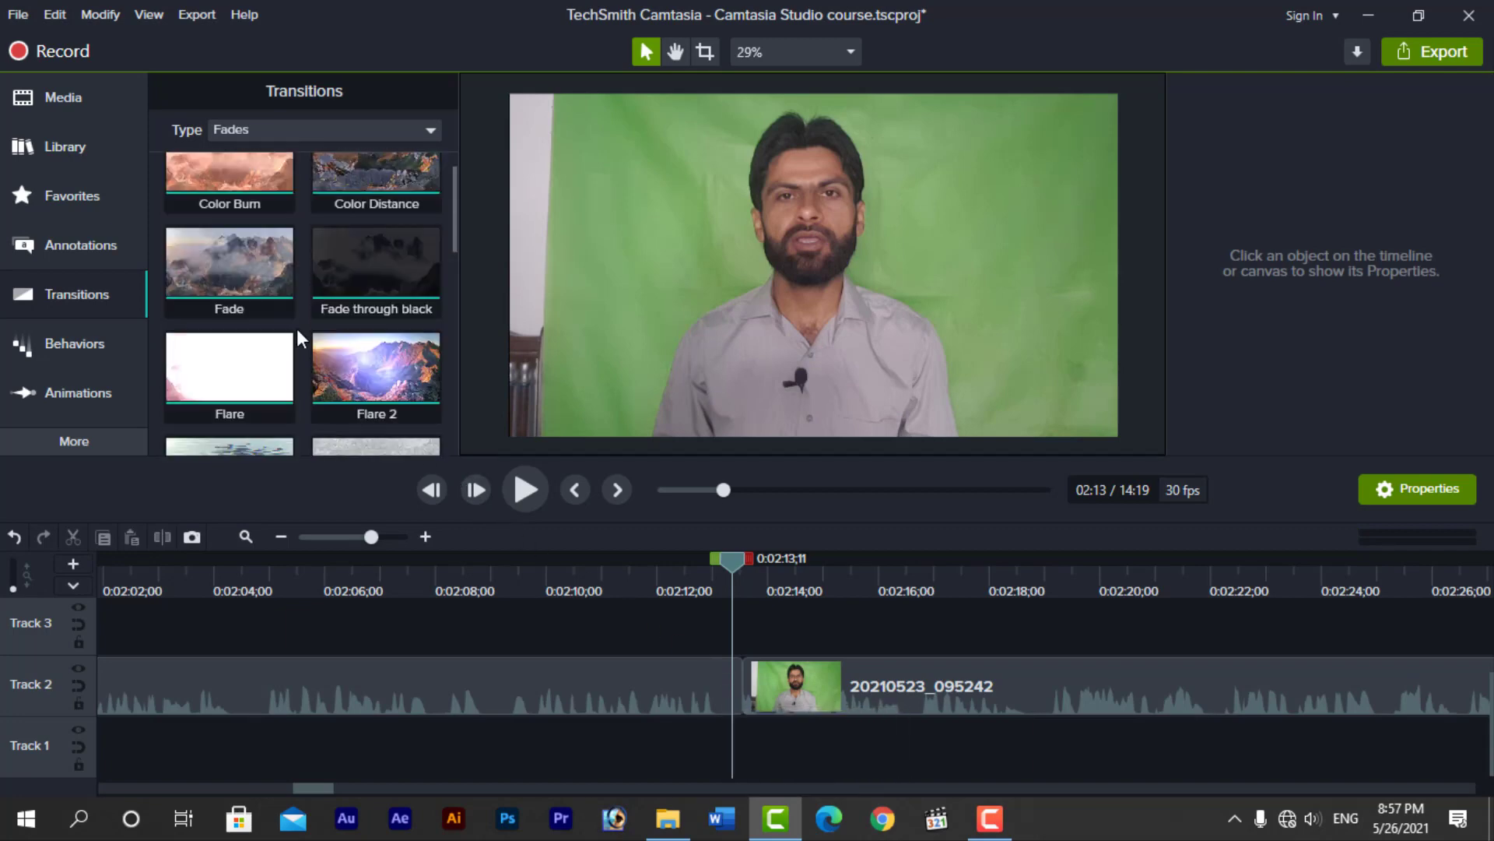
pyautogui.scroll(1, 297, 329)
pyautogui.moveTo(290, 327); pyautogui.dragTo(754, 692)
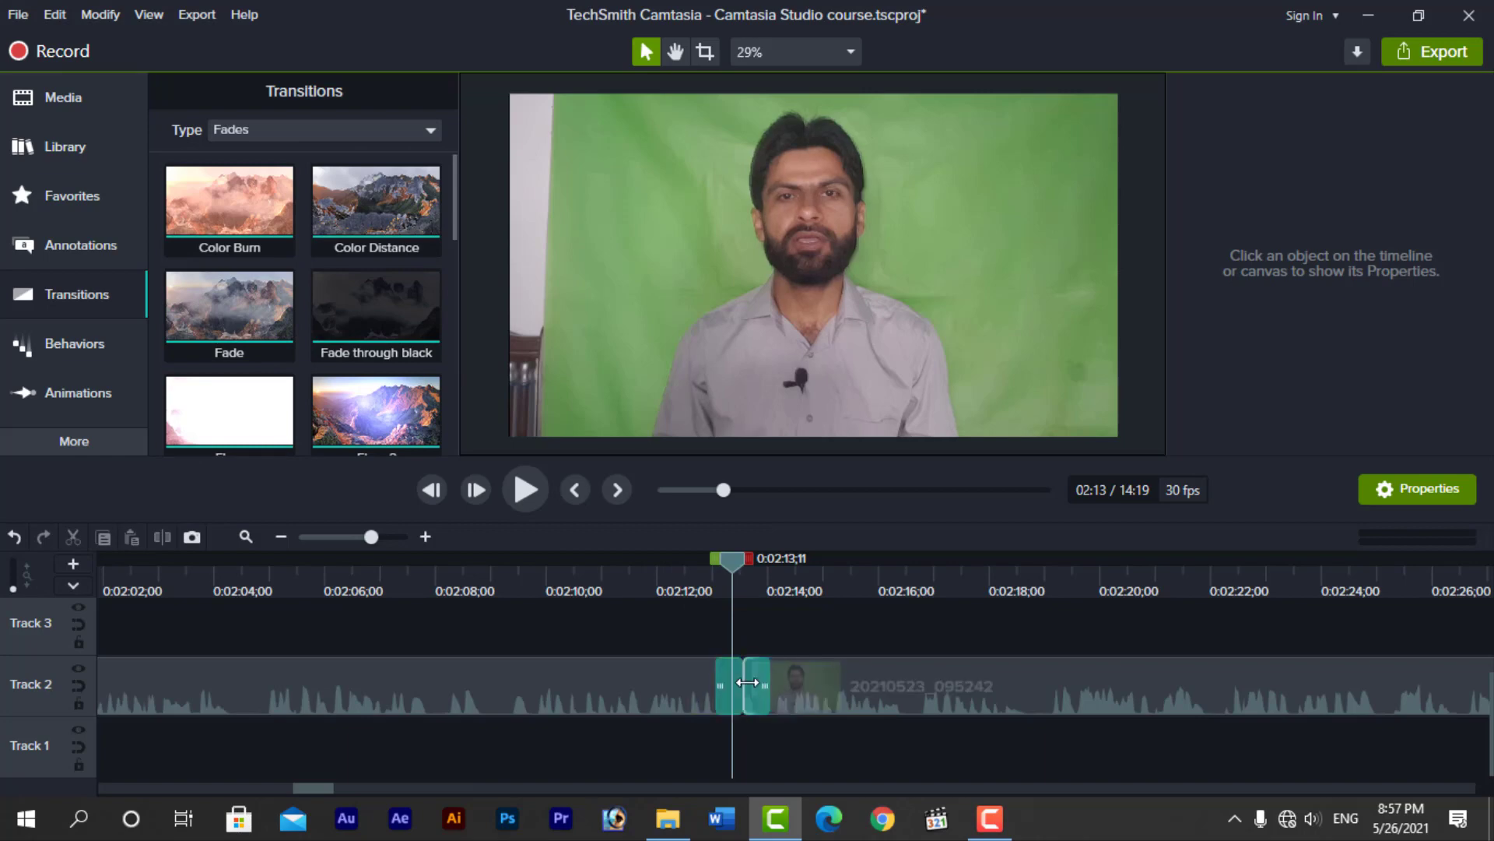
# Step: Play back the Fade transition between the two Track 2 clips at a closer timeline zoom
pyautogui.click(426, 537)
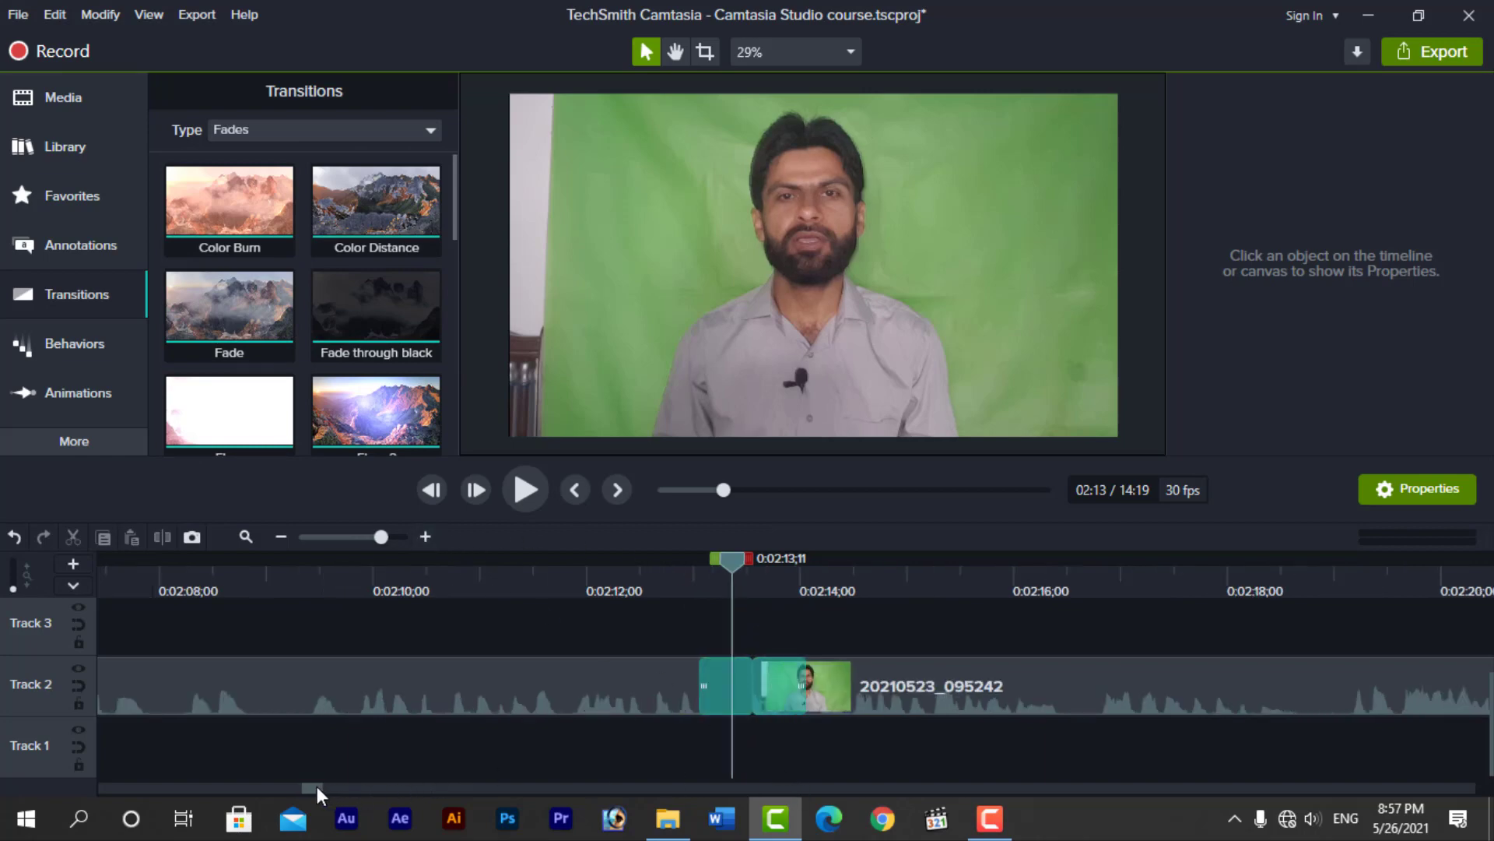
pyautogui.moveTo(316, 786); pyautogui.dragTo(319, 791)
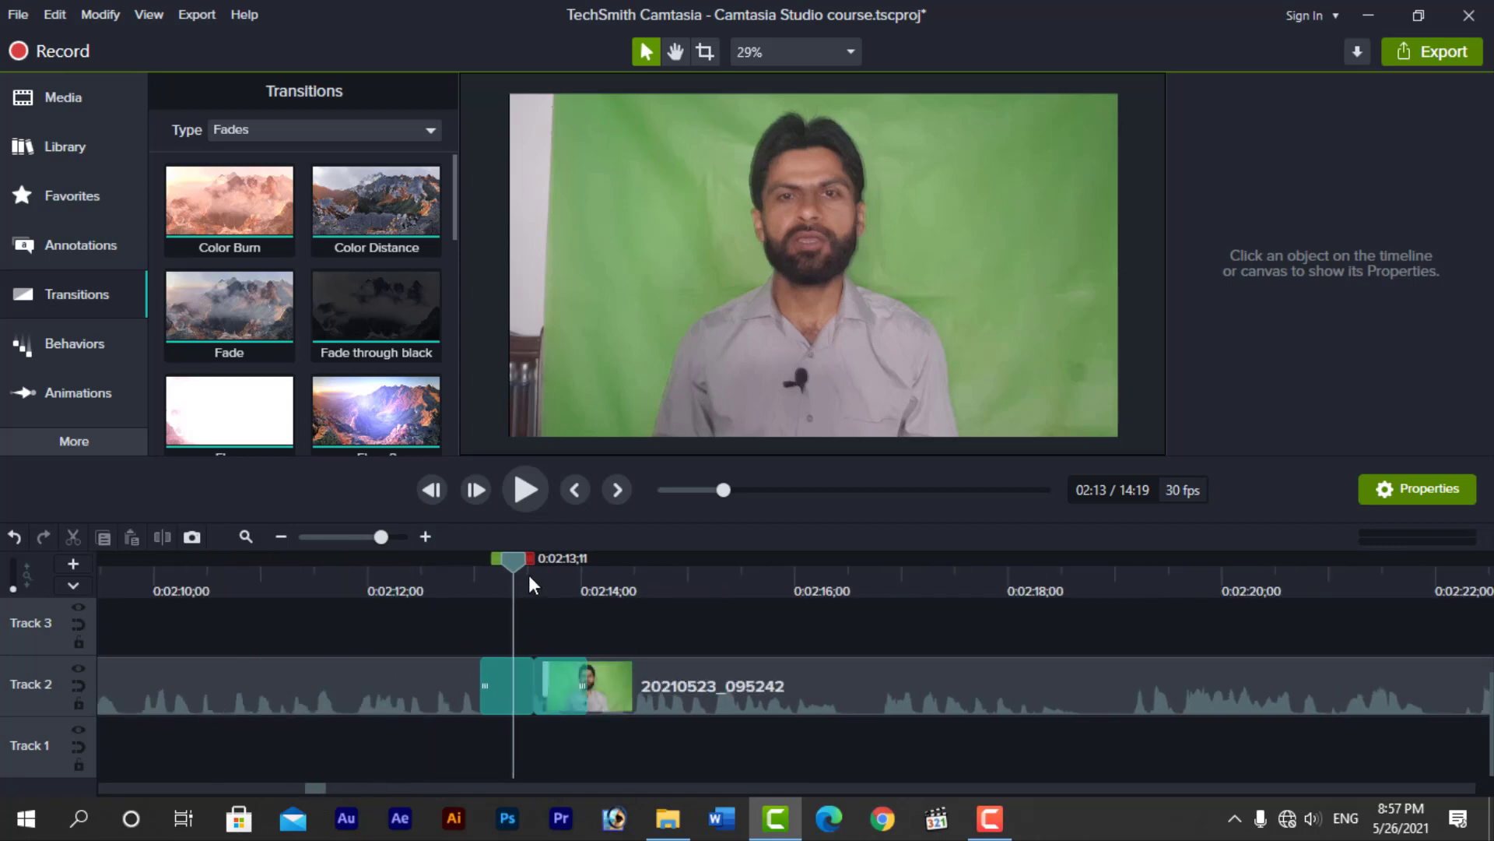
pyautogui.moveTo(512, 564); pyautogui.dragTo(450, 573)
pyautogui.press('space')
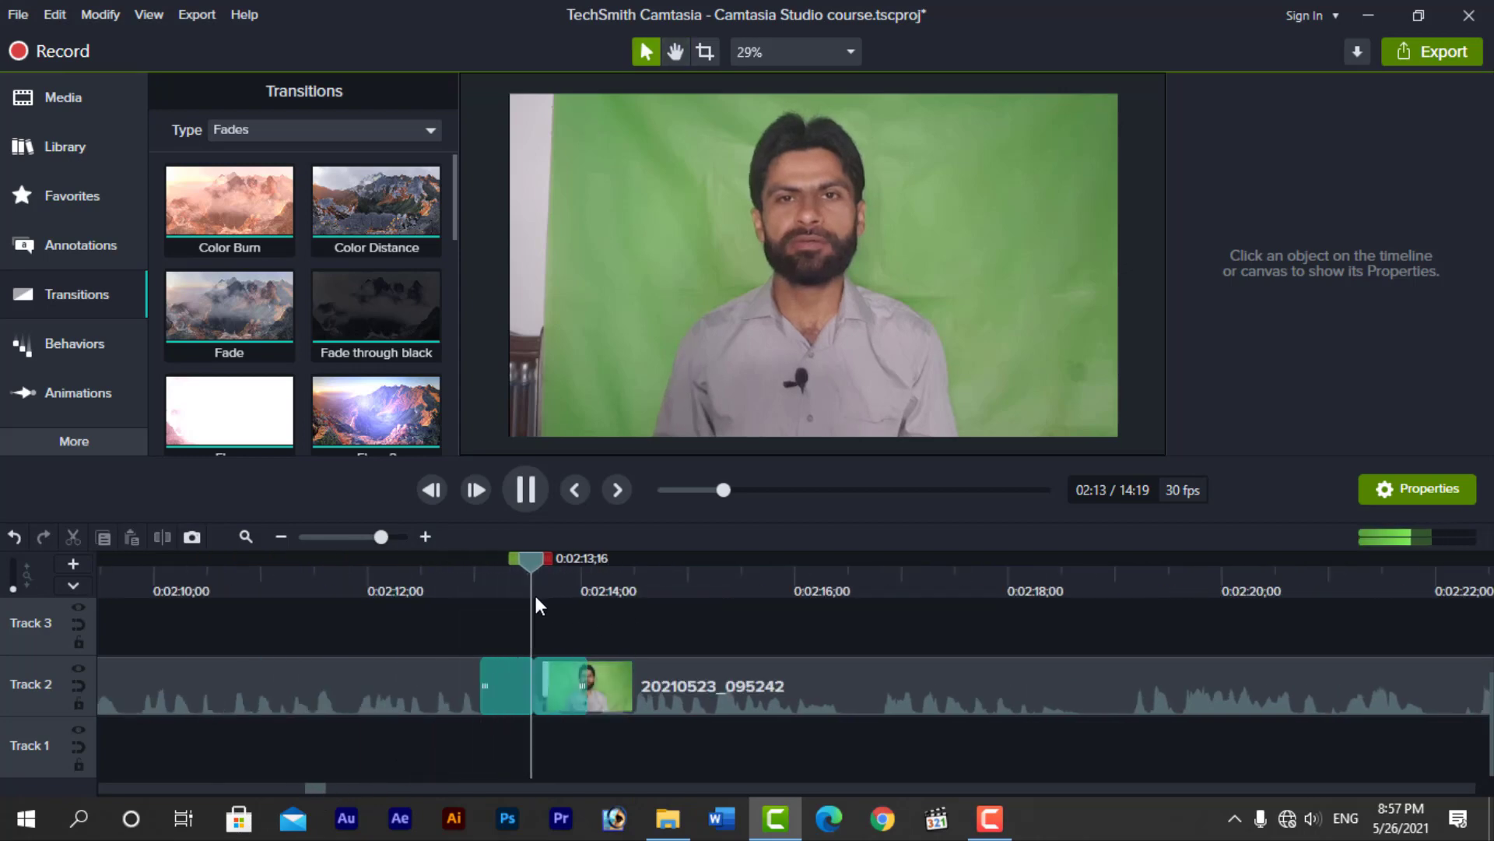
pyautogui.click(654, 567)
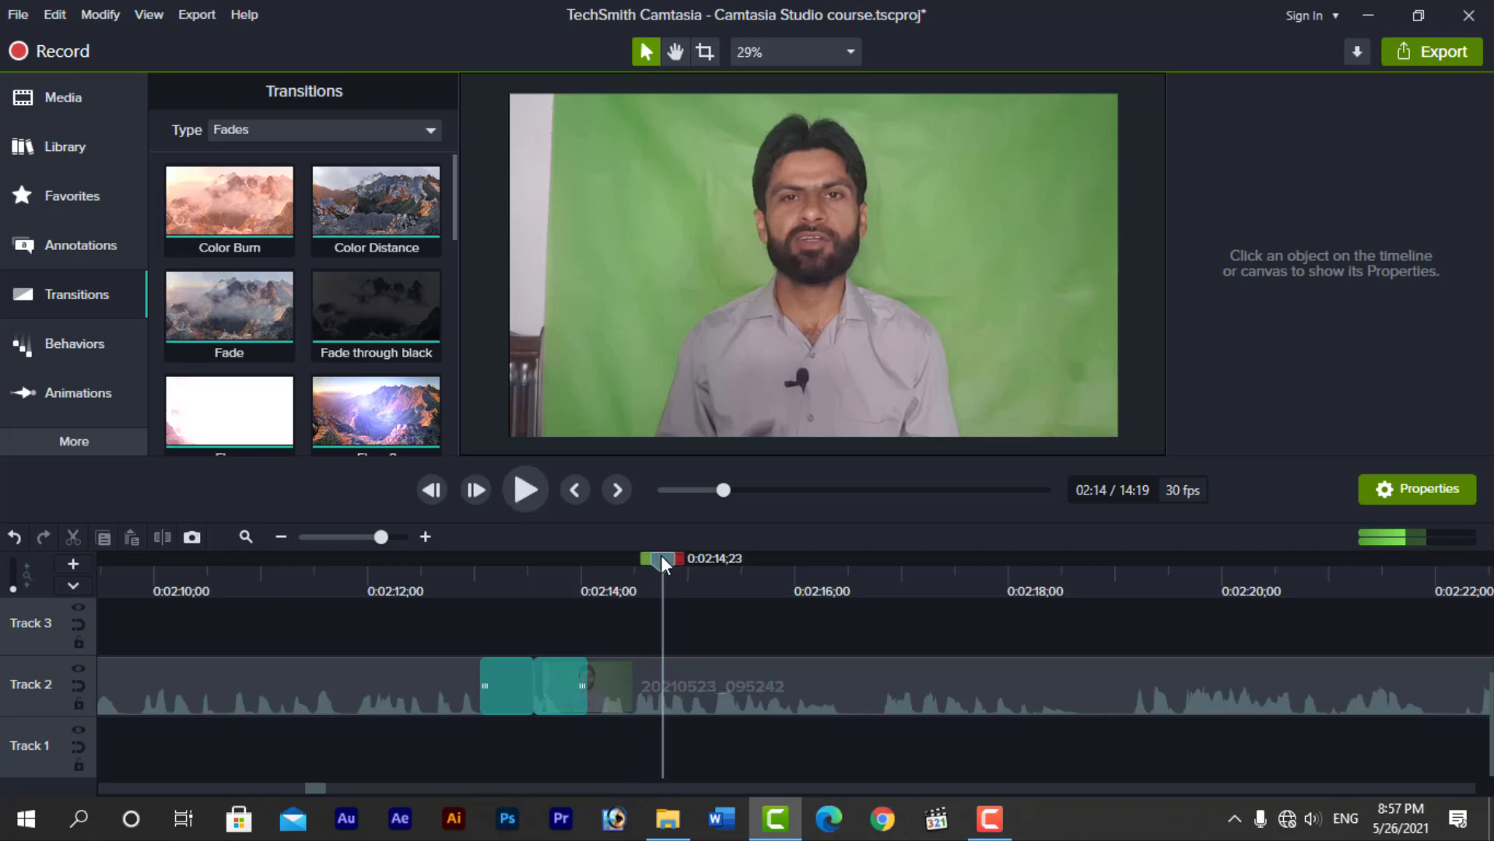
pyautogui.moveTo(661, 557); pyautogui.dragTo(527, 568)
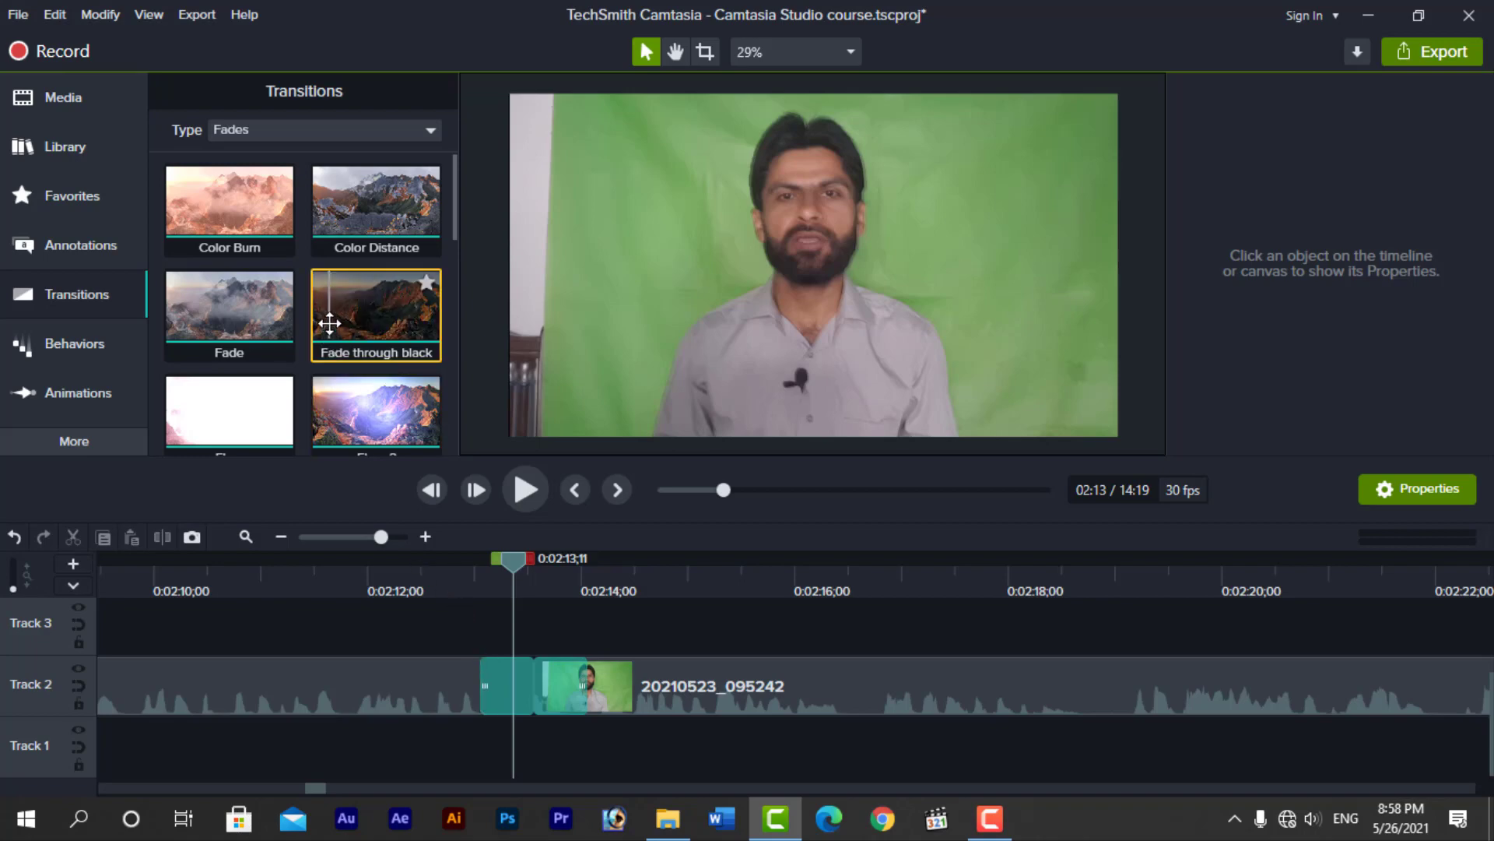
# Step: Replace the Fade transition at the cut on Track 2 with Fade through black, deleting the existing one first
pyautogui.moveTo(331, 335); pyautogui.dragTo(563, 685)
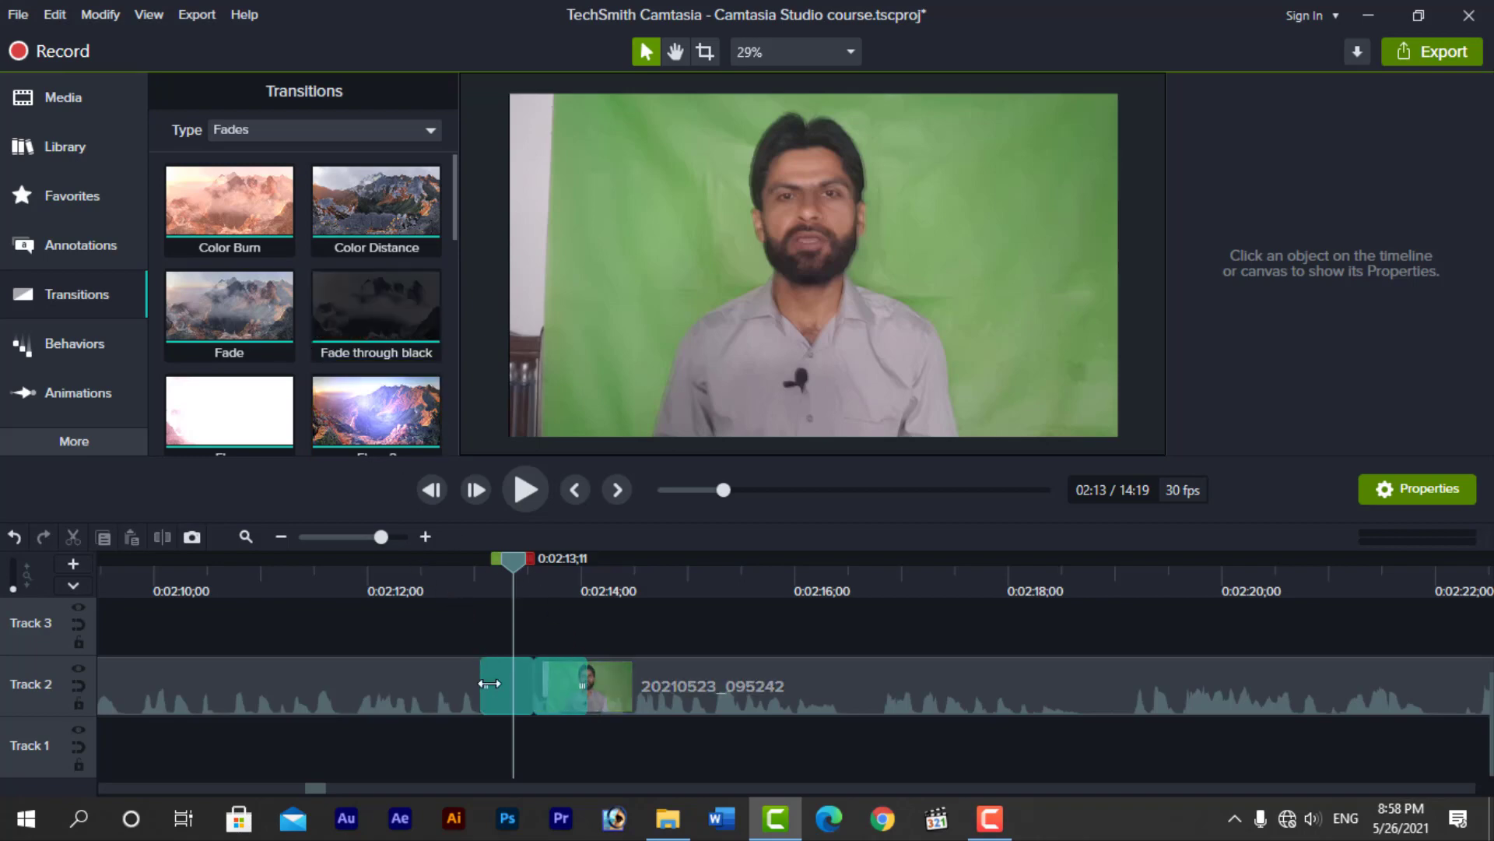
pyautogui.moveTo(507, 557); pyautogui.dragTo(488, 563)
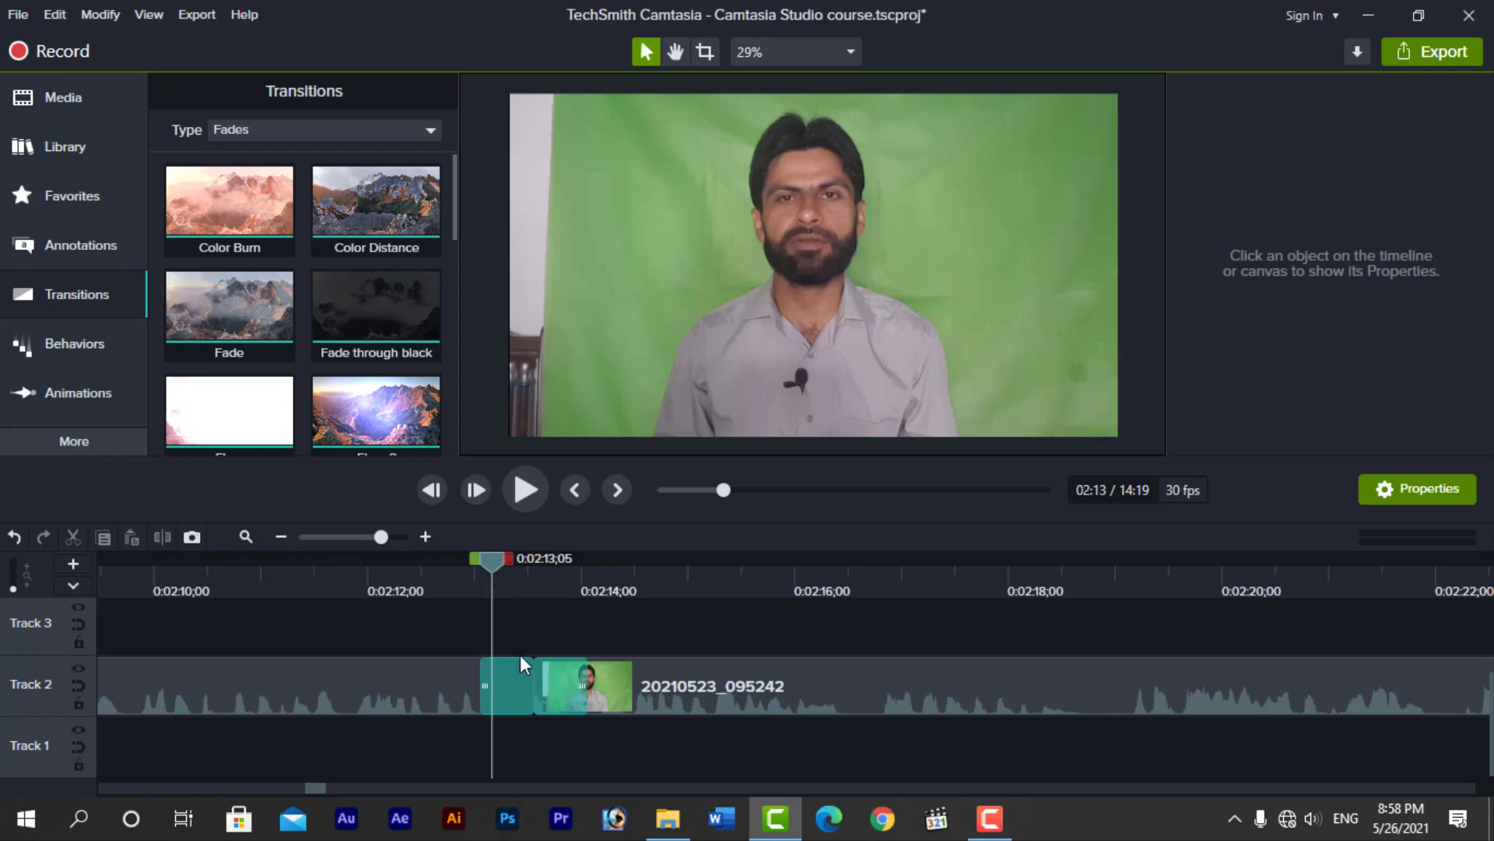
pyautogui.click(517, 690)
pyautogui.press('Delete')
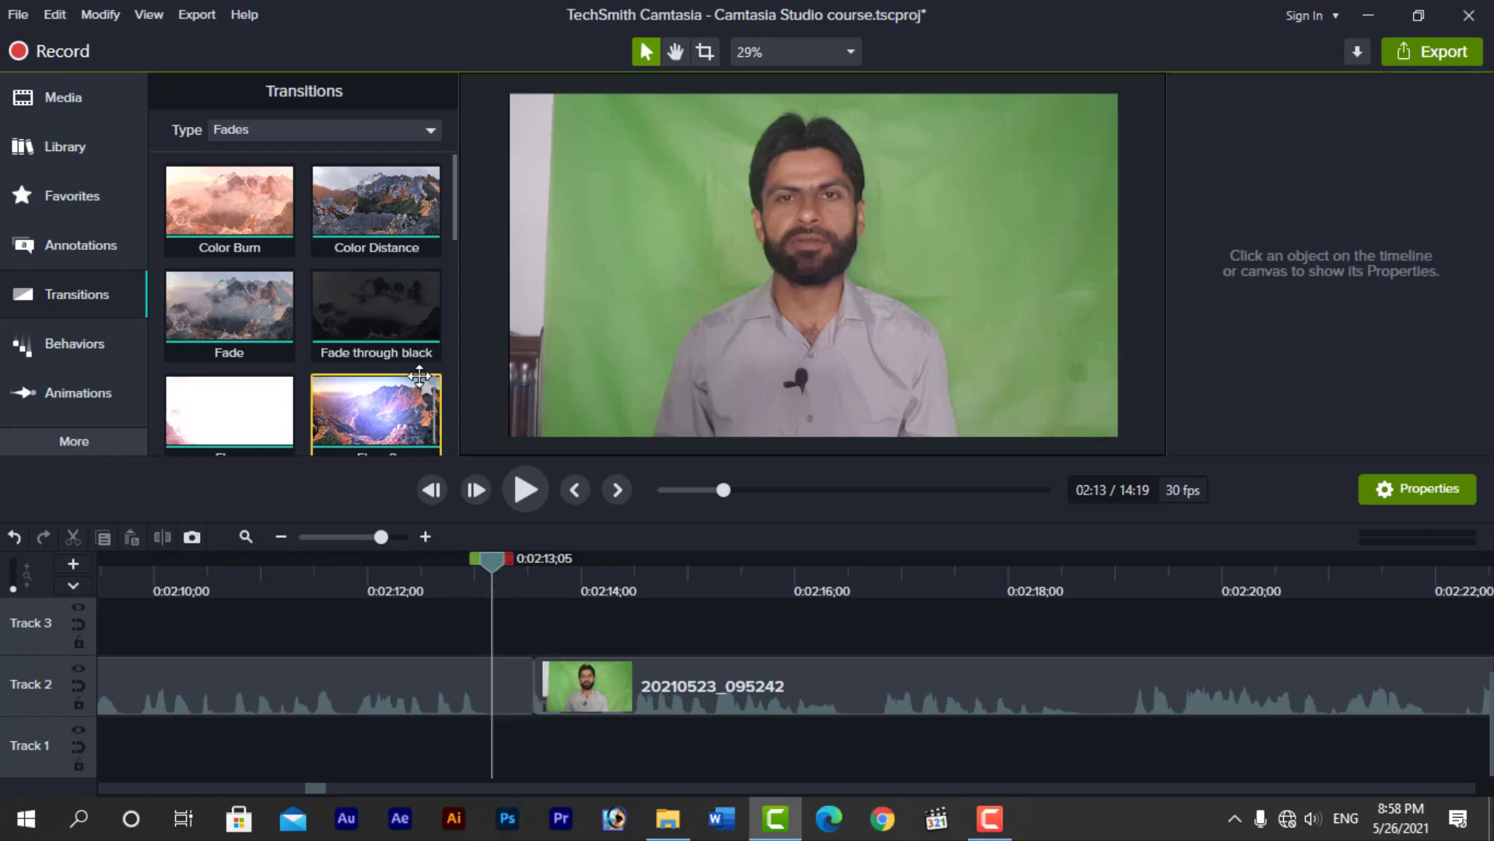
pyautogui.moveTo(385, 321); pyautogui.dragTo(526, 688)
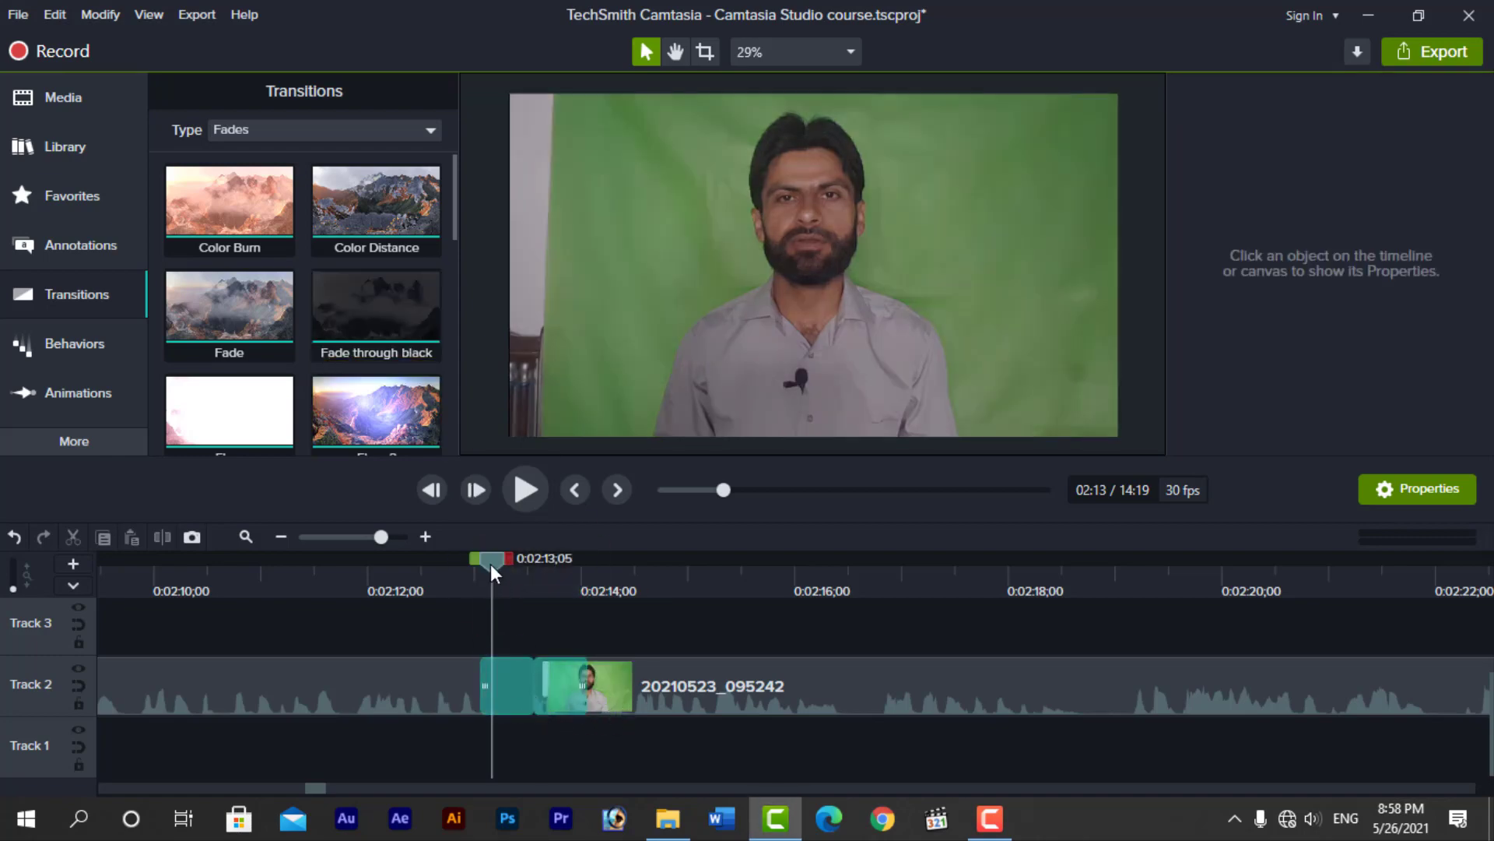
# Step: Play back the Fade through black transition at the cut from just before its start
pyautogui.click(466, 568)
pyautogui.press('space')
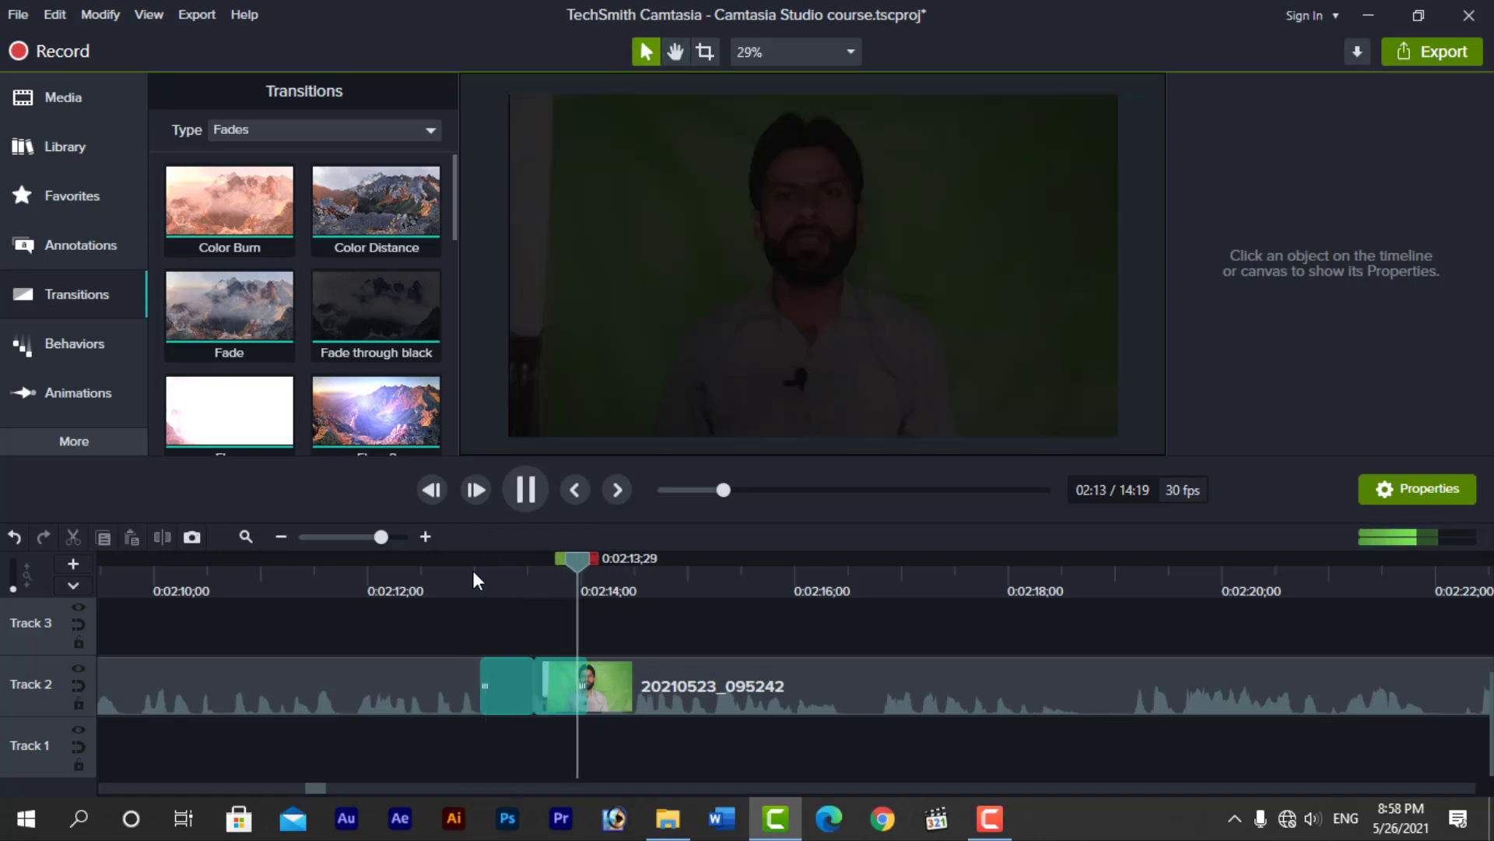
pyautogui.press('space')
pyautogui.moveTo(627, 573); pyautogui.dragTo(539, 576)
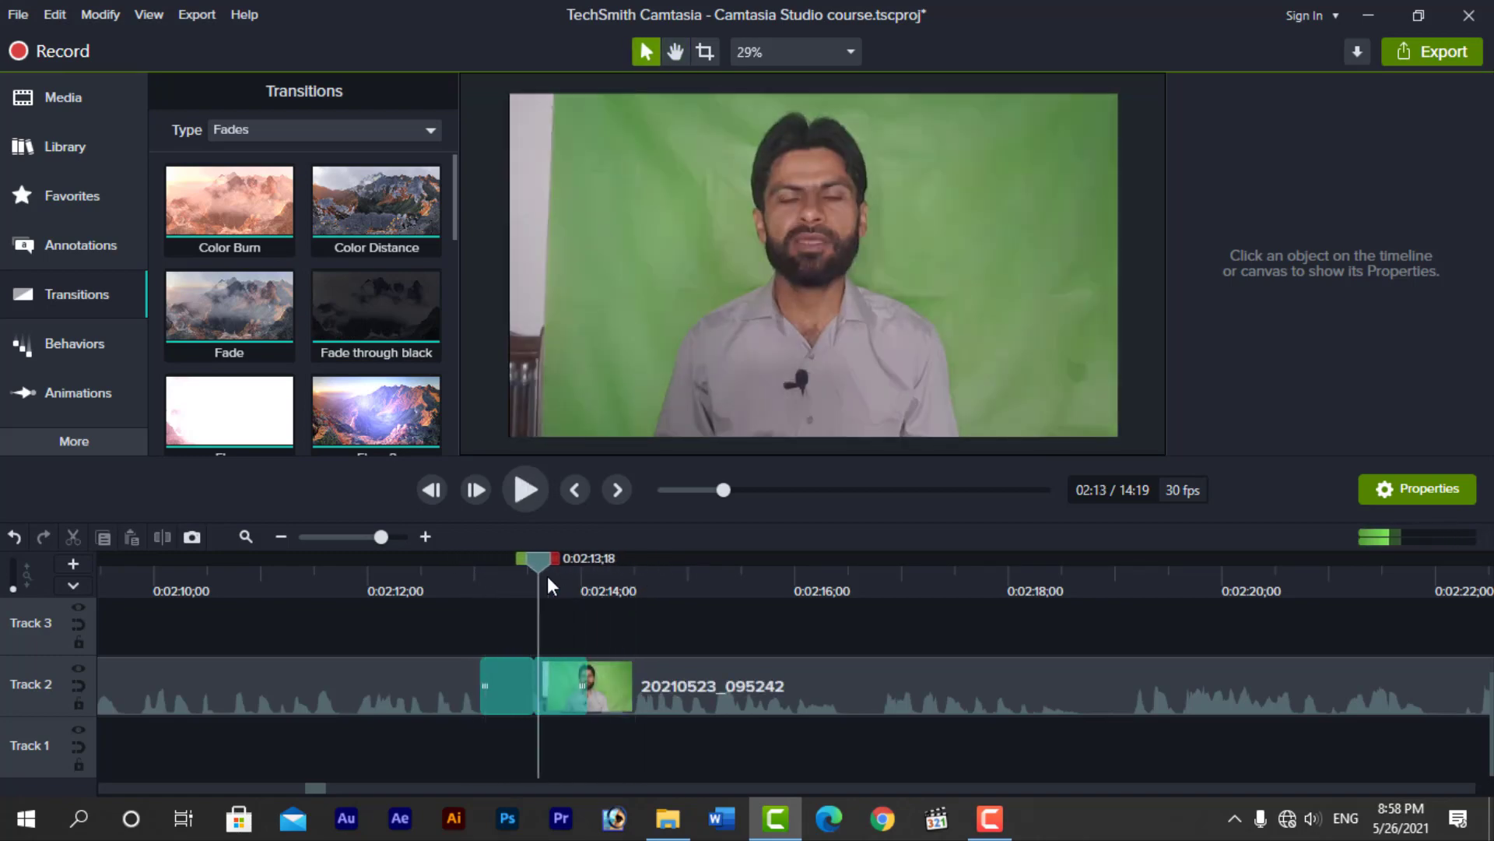
# Step: Shorten the transition at the cut to 28 frames and change its type to Cube from the 3D group
pyautogui.click(498, 700)
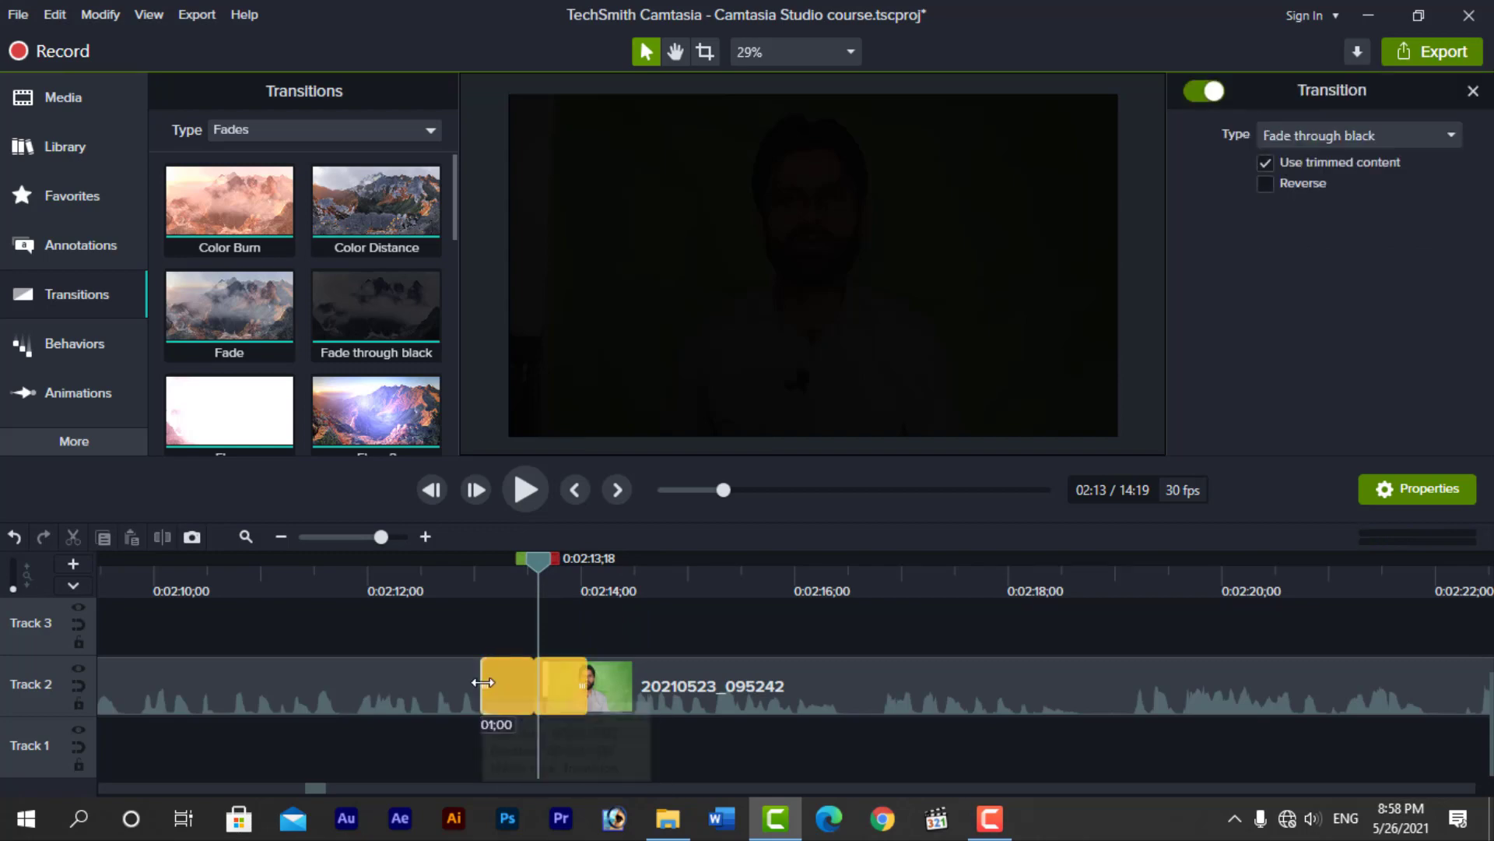
pyautogui.moveTo(480, 687)
pyautogui.mouseDown()
pyautogui.moveTo(516, 687)
pyautogui.moveTo(497, 690)
pyautogui.mouseUp()
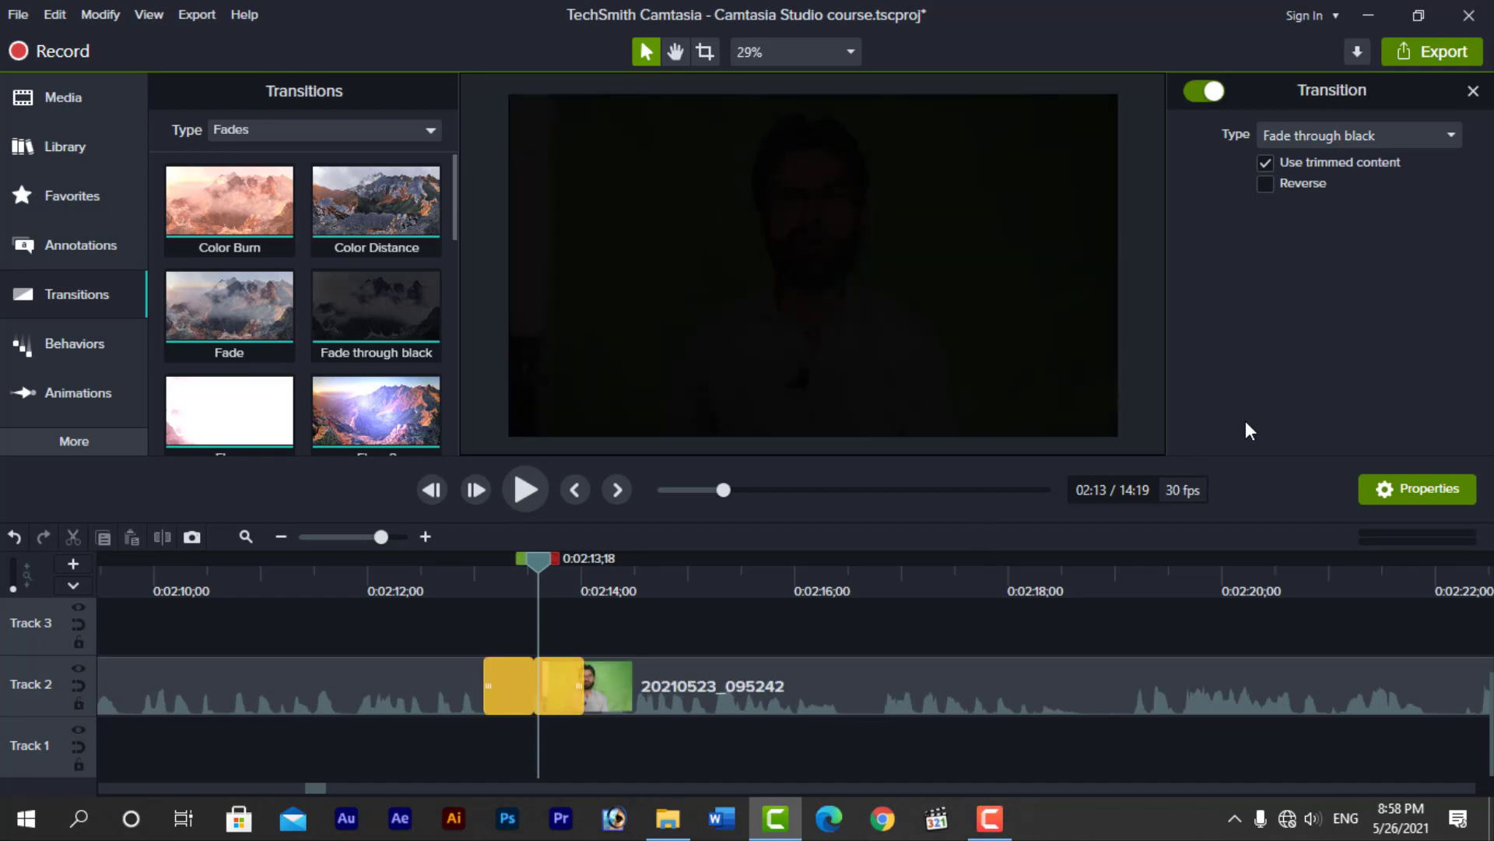
pyautogui.click(1353, 132)
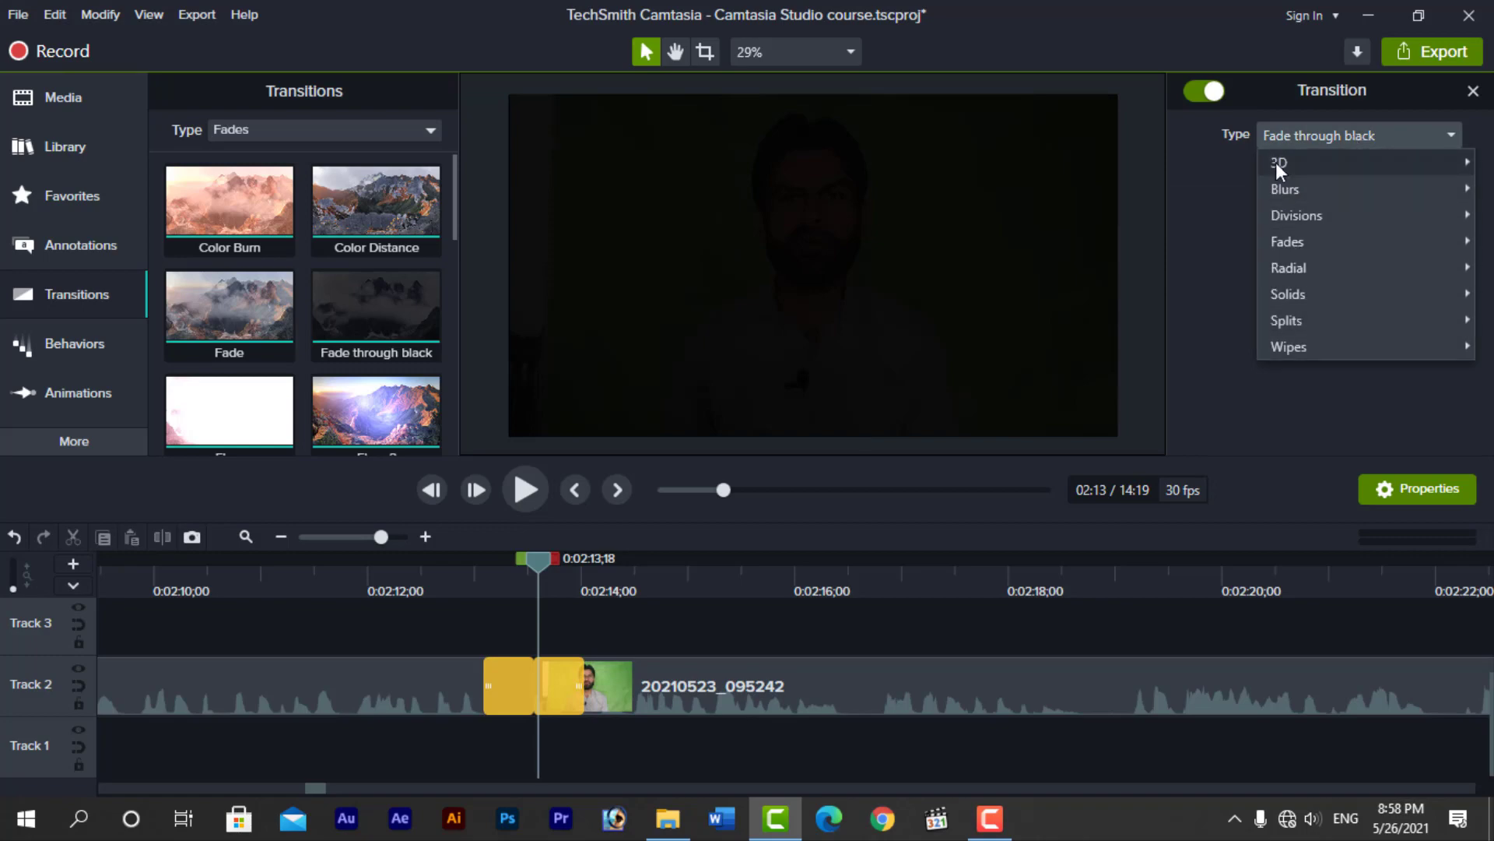
pyautogui.moveTo(1286, 166)
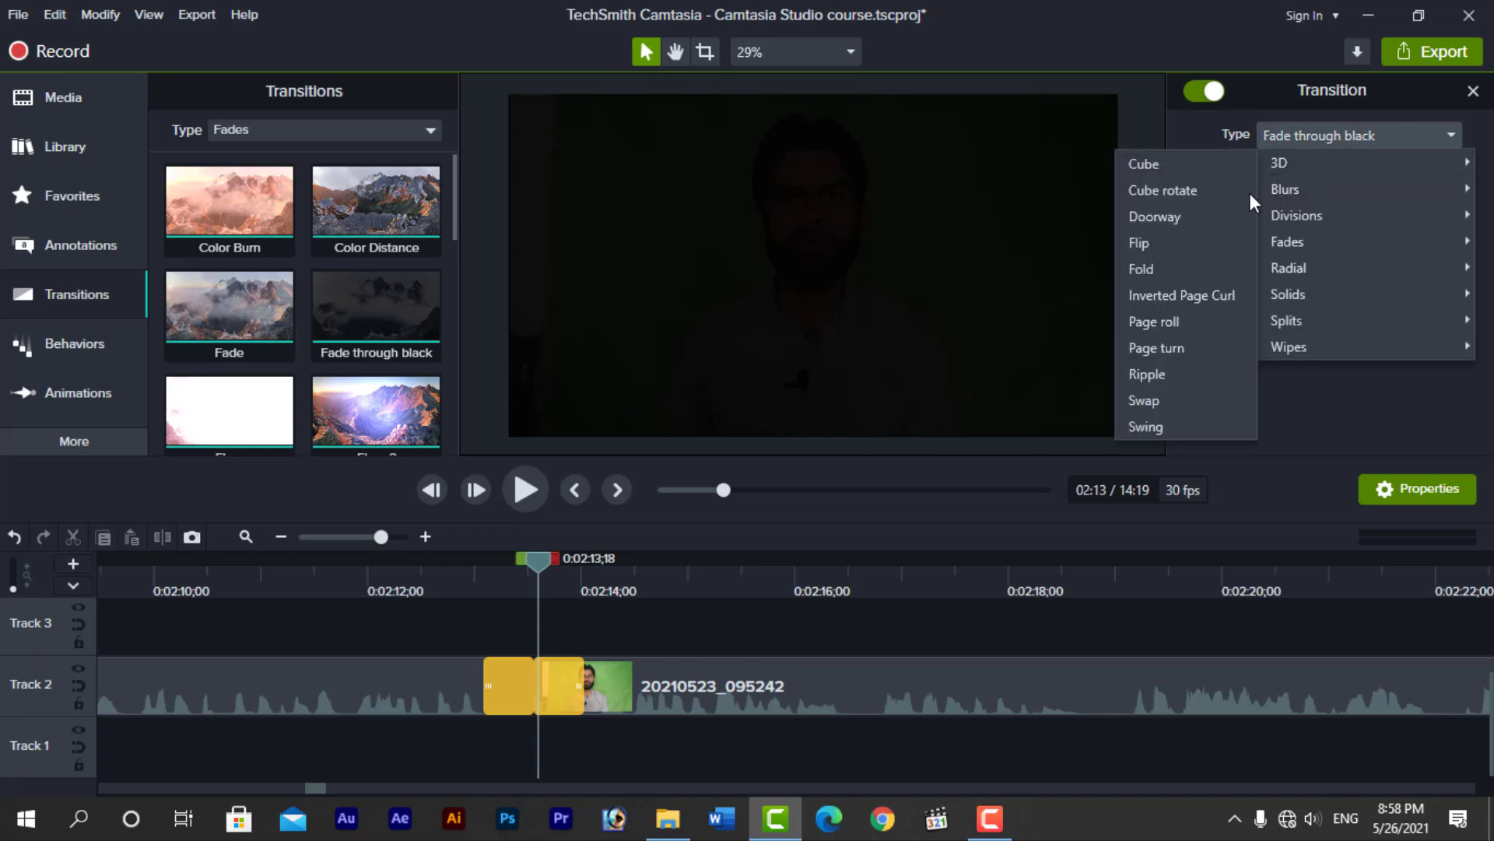
pyautogui.click(1169, 165)
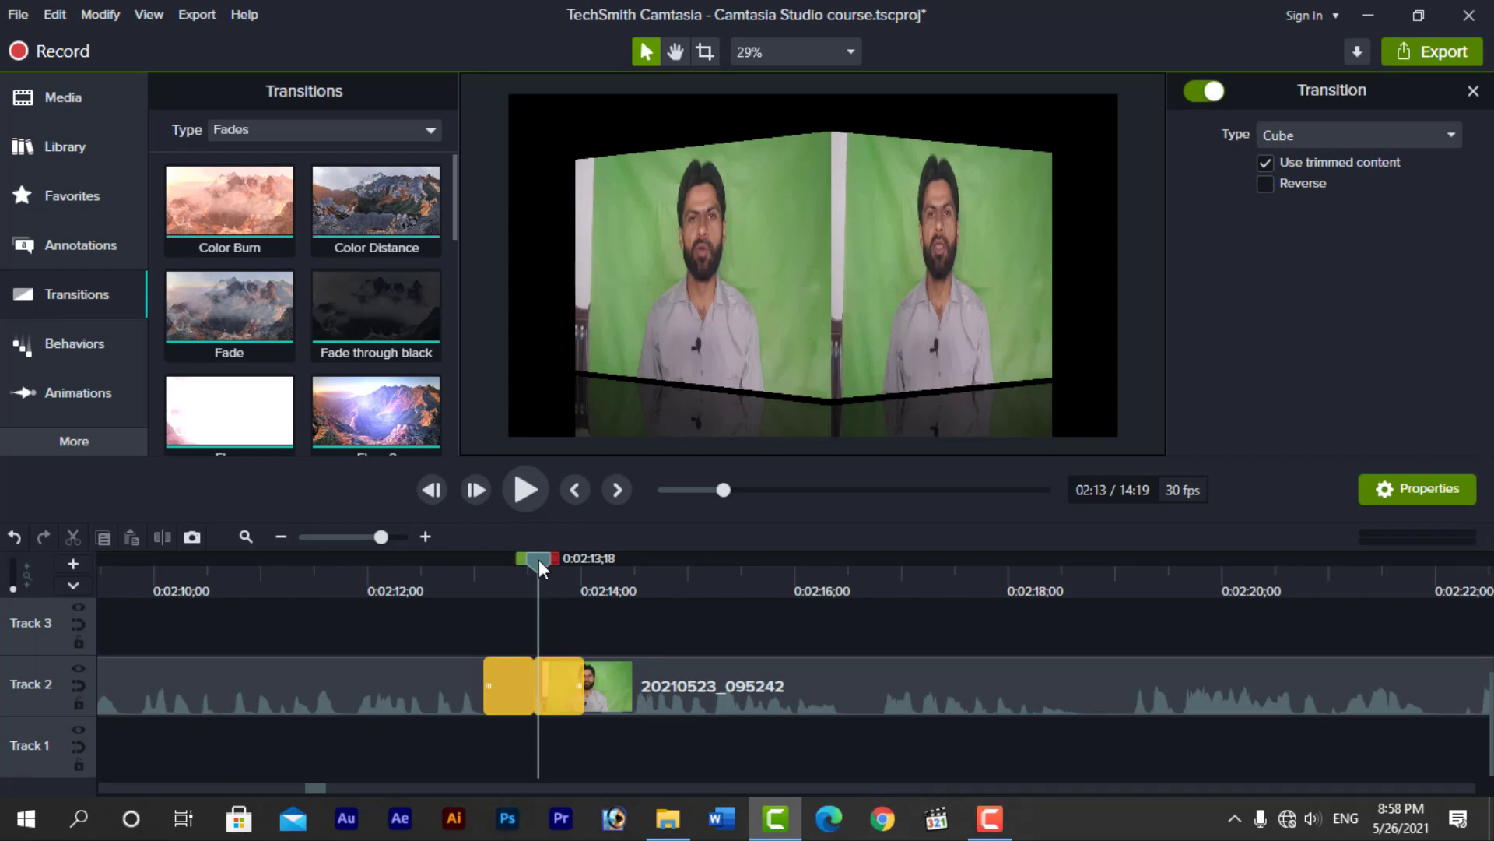
# Step: Play back the Cube transition from its start and return the playhead to its middle
pyautogui.moveTo(538, 559); pyautogui.dragTo(479, 572)
pyautogui.press('space')
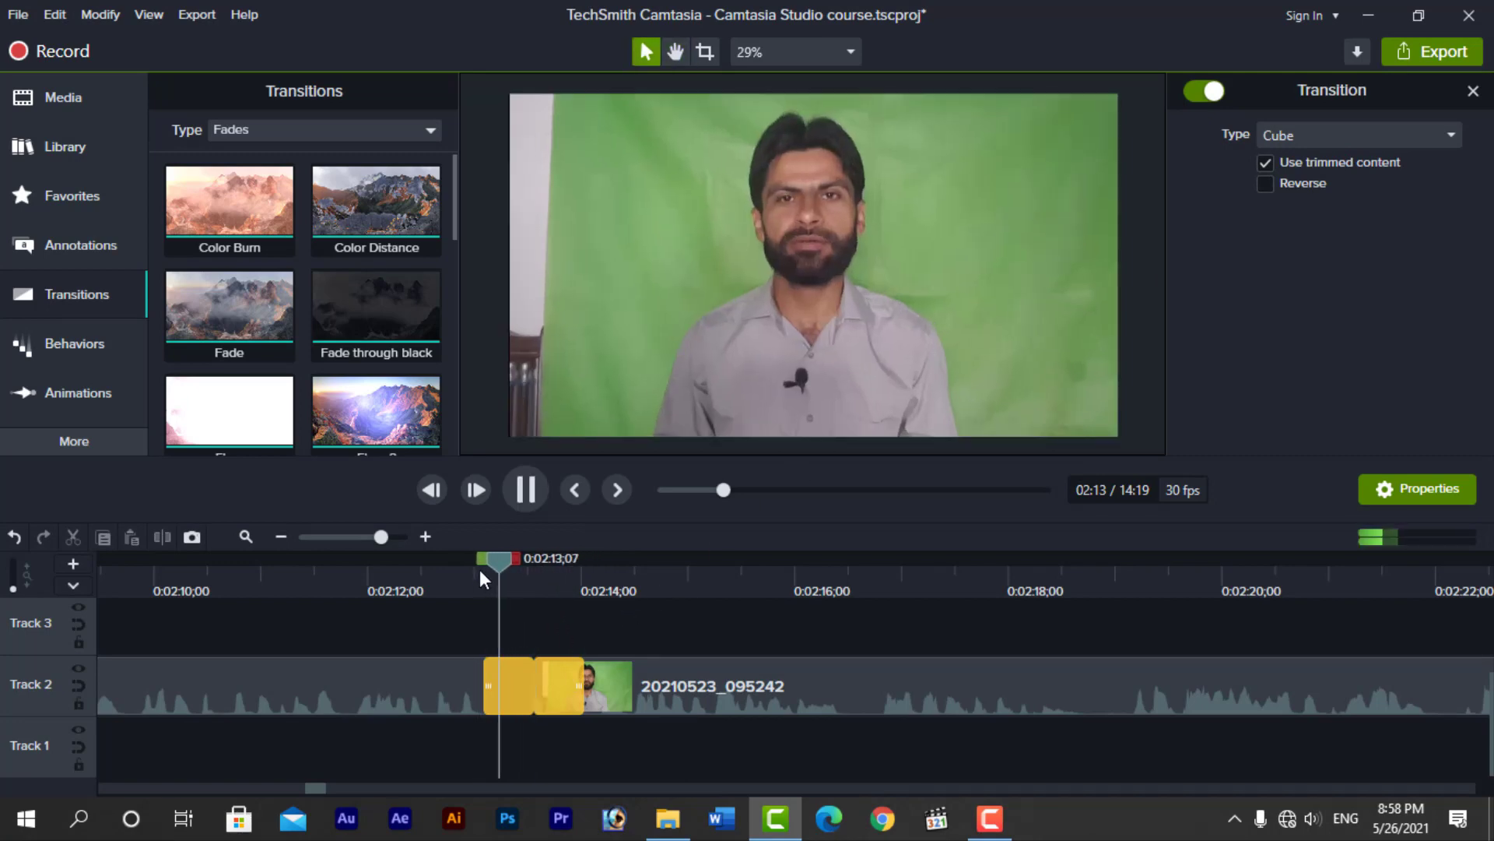
pyautogui.press('space')
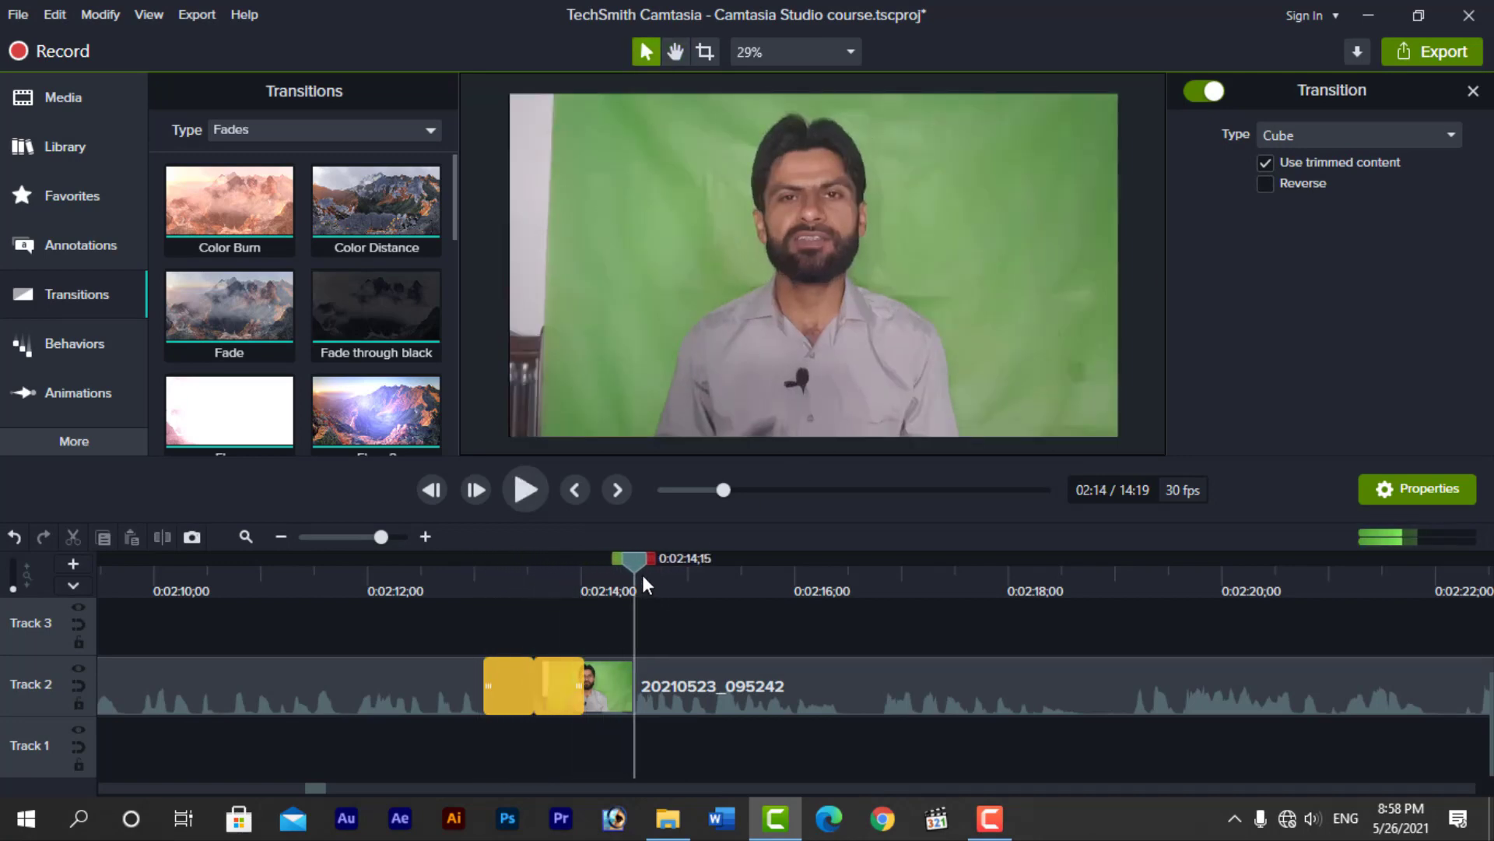
pyautogui.moveTo(637, 562); pyautogui.dragTo(527, 568)
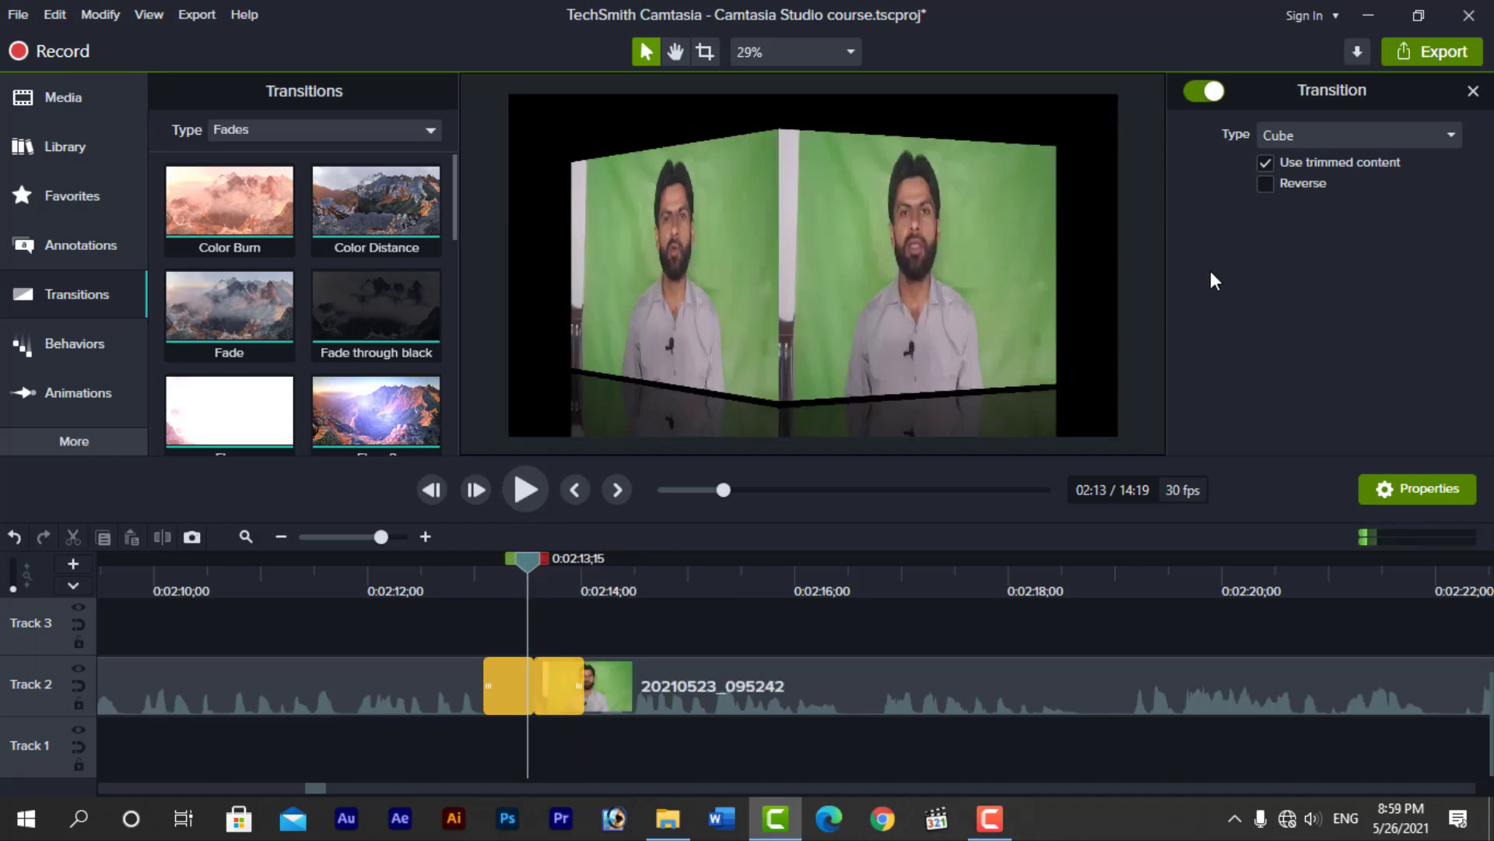
# Step: Reverse the Cube transition and place the playhead just before its start, at 0:02:13;01
pyautogui.click(1265, 184)
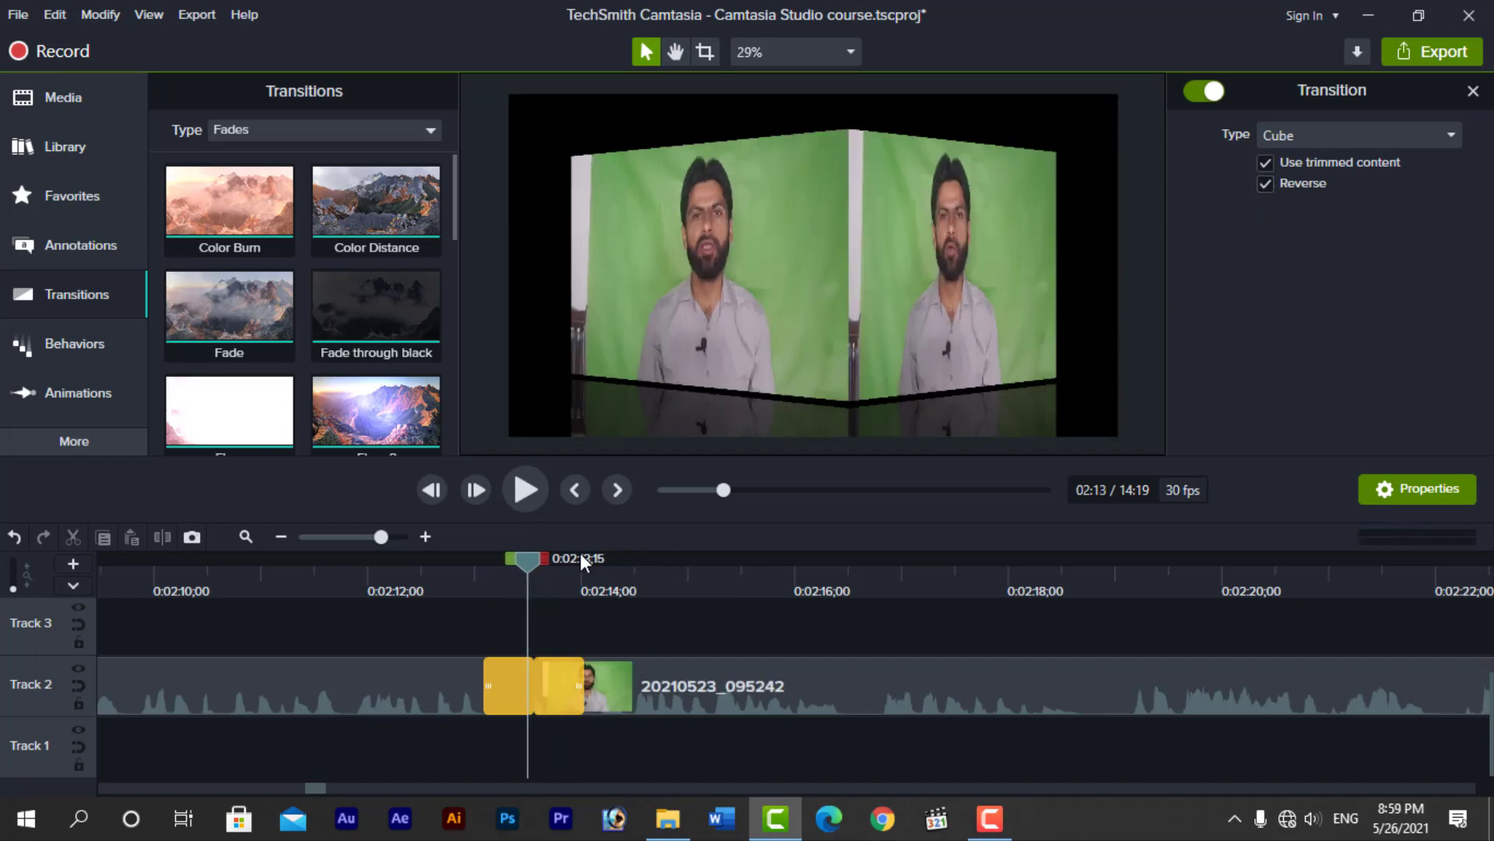
pyautogui.moveTo(530, 564); pyautogui.dragTo(366, 569)
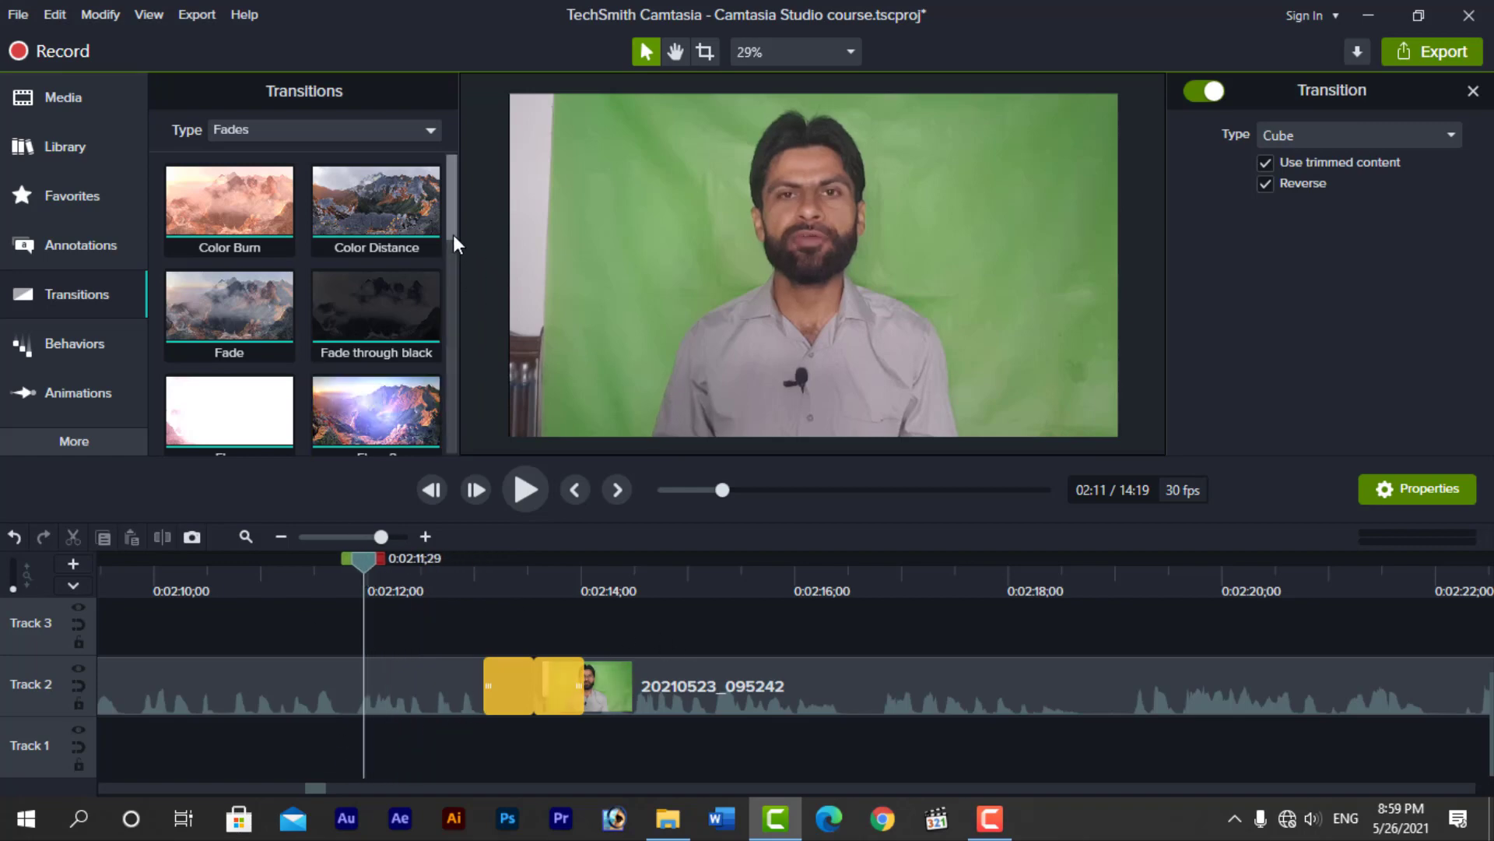
pyautogui.moveTo(451, 222); pyautogui.dragTo(440, 304)
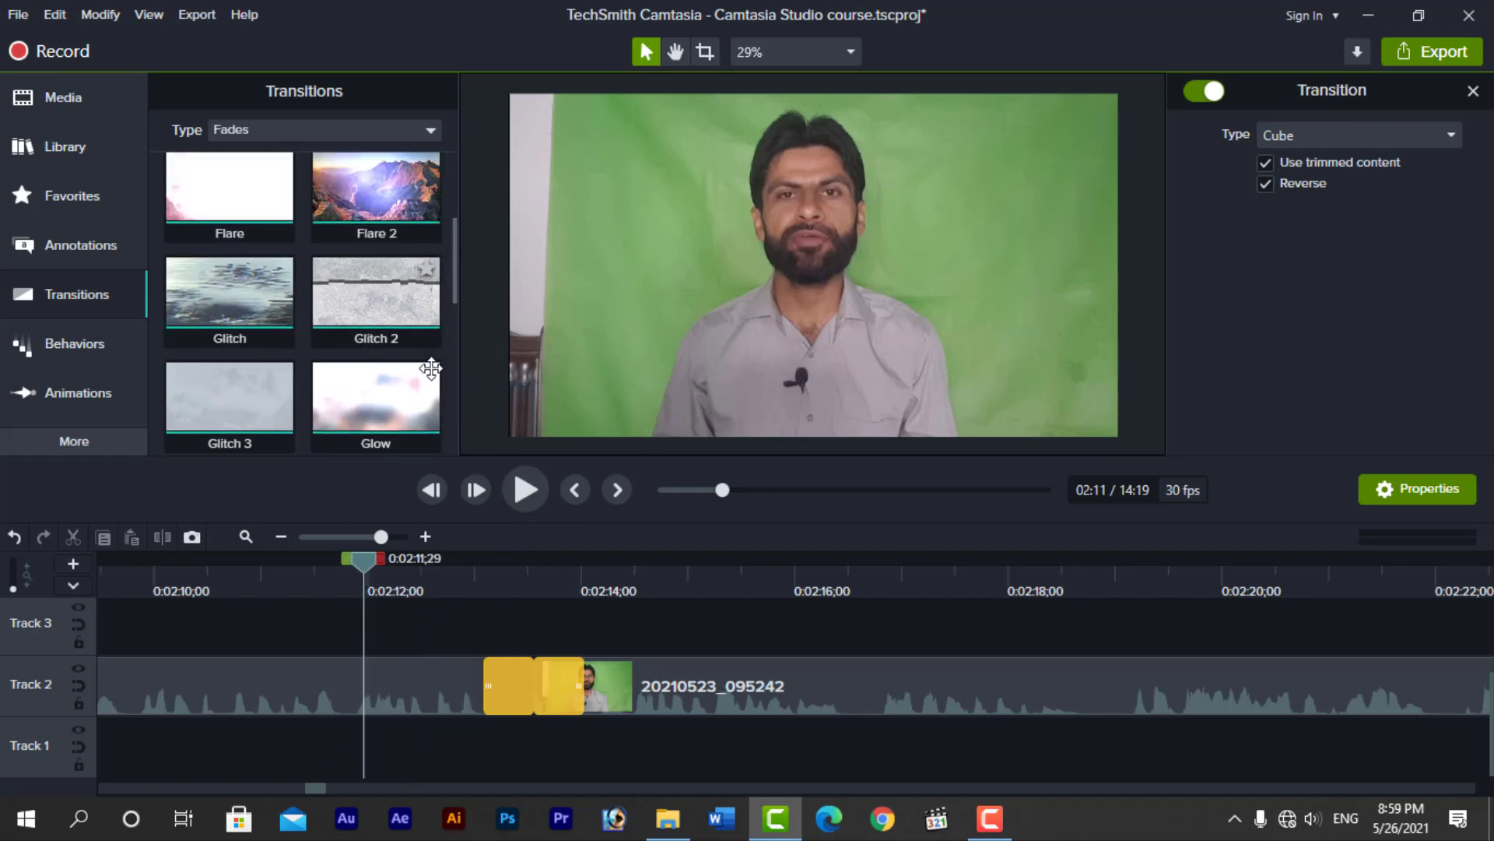
pyautogui.moveTo(361, 563); pyautogui.dragTo(476, 580)
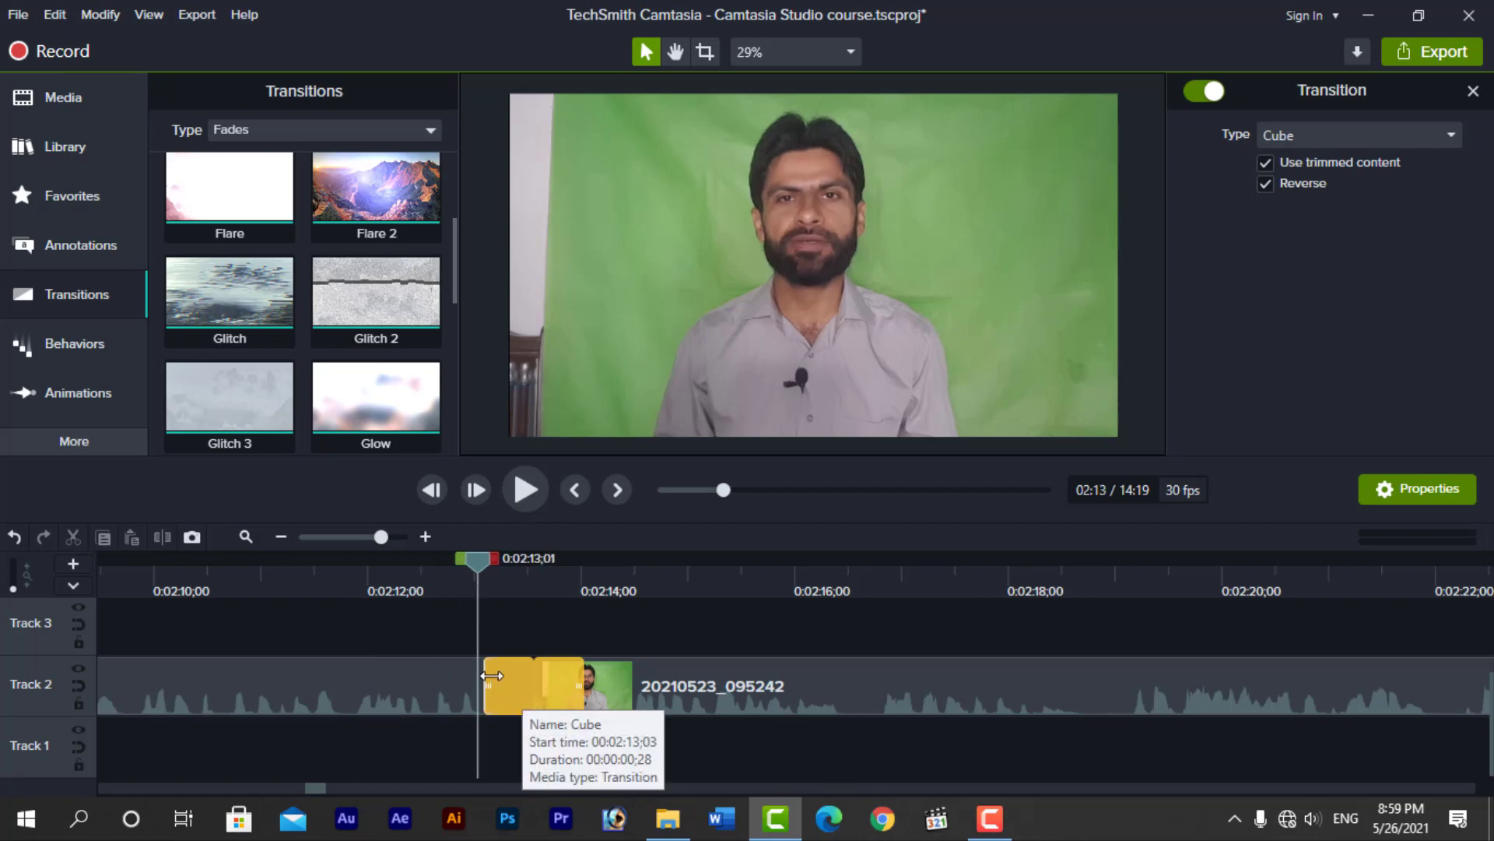
# Step: Split the Track 2 clip after the Cube transition at 0:02:17;07 and at about 0:02:21
pyautogui.click(282, 535)
pyautogui.click(282, 535)
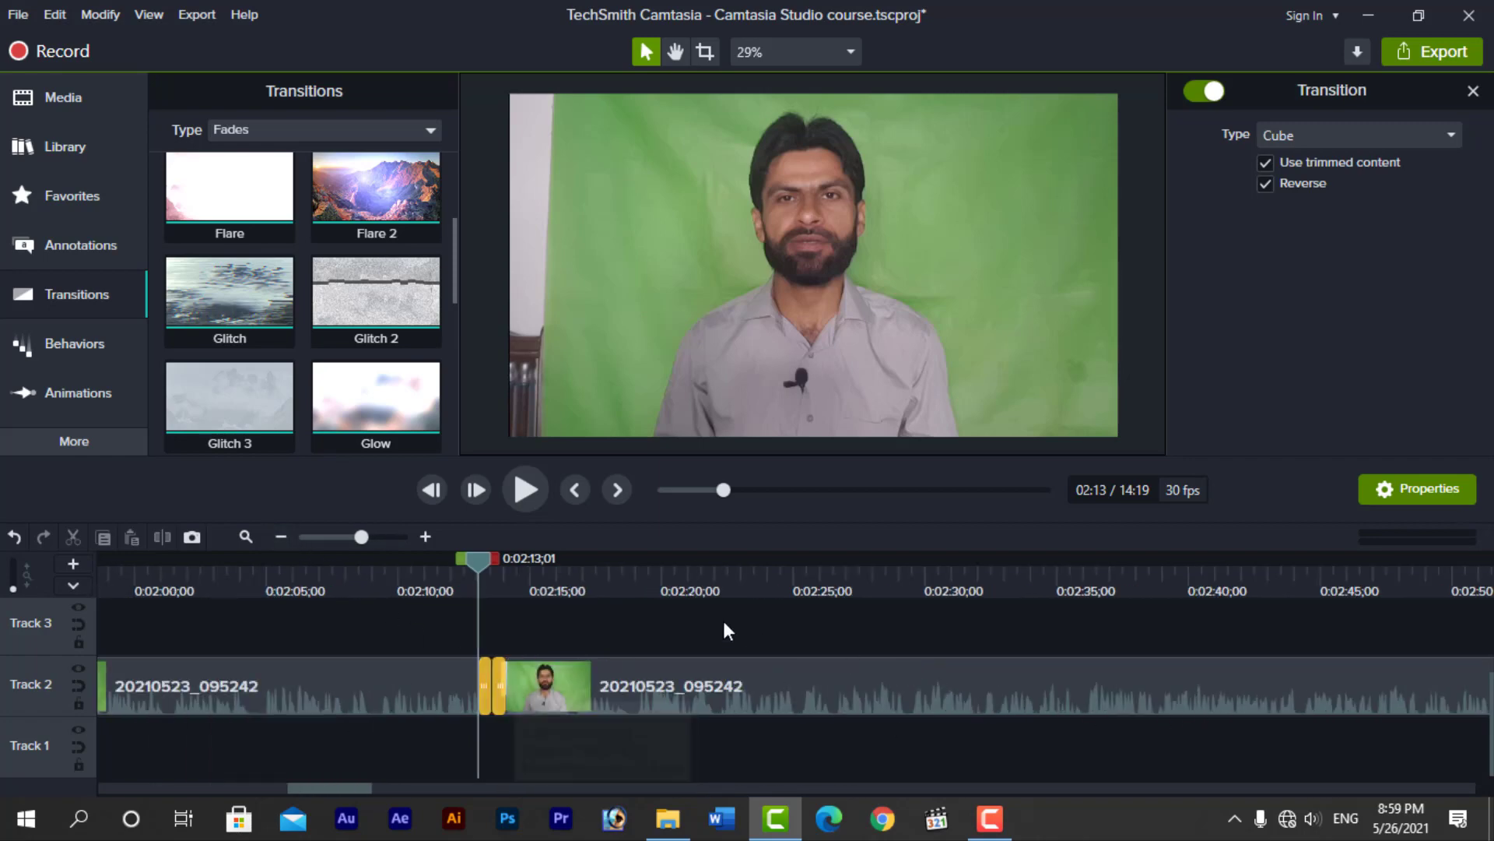
pyautogui.click(602, 589)
pyautogui.click(590, 570)
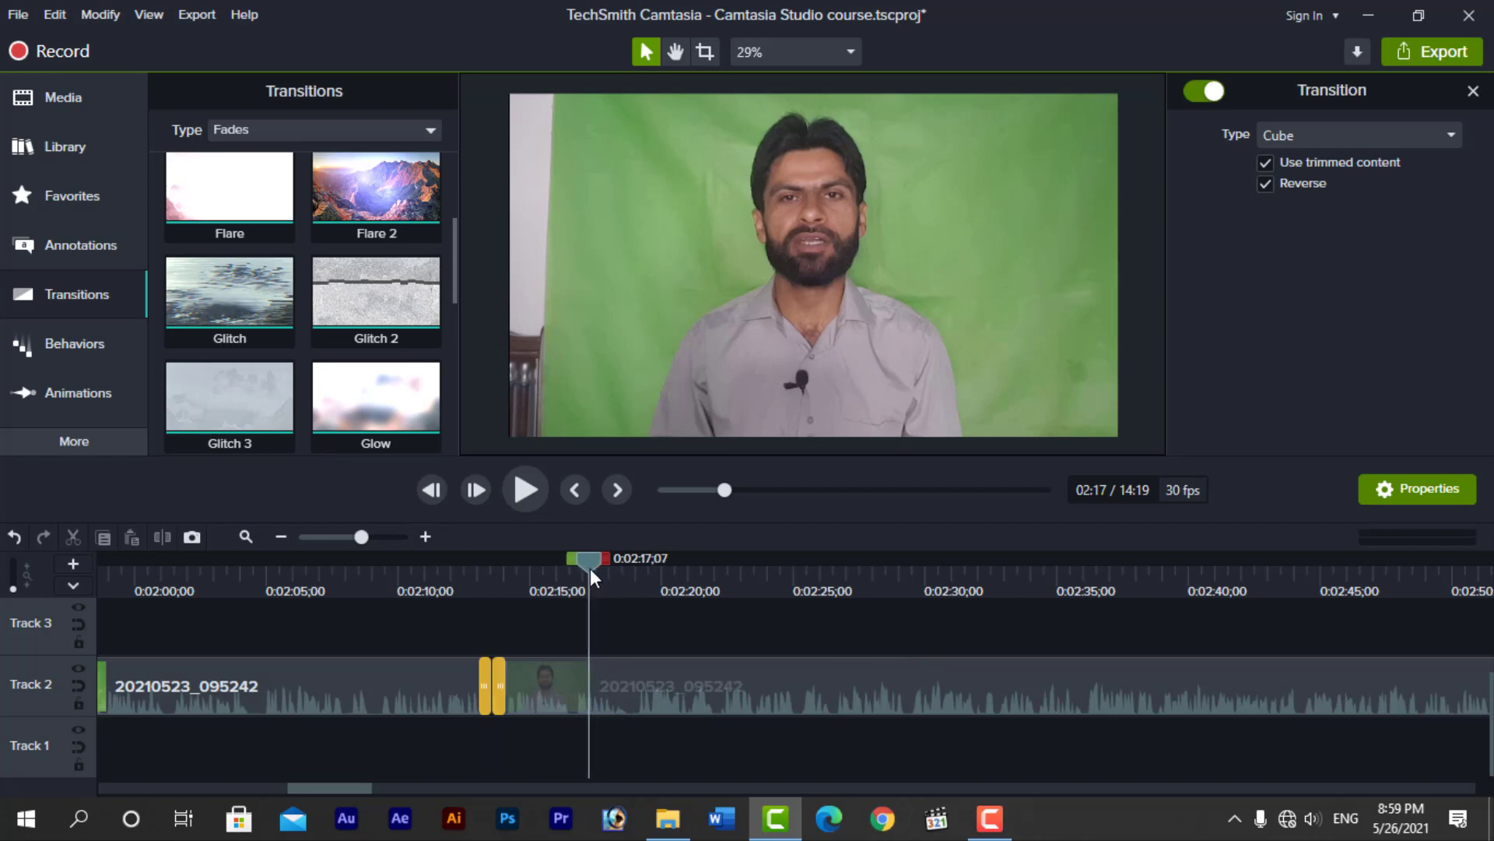
pyautogui.click(598, 693)
pyautogui.press('s')
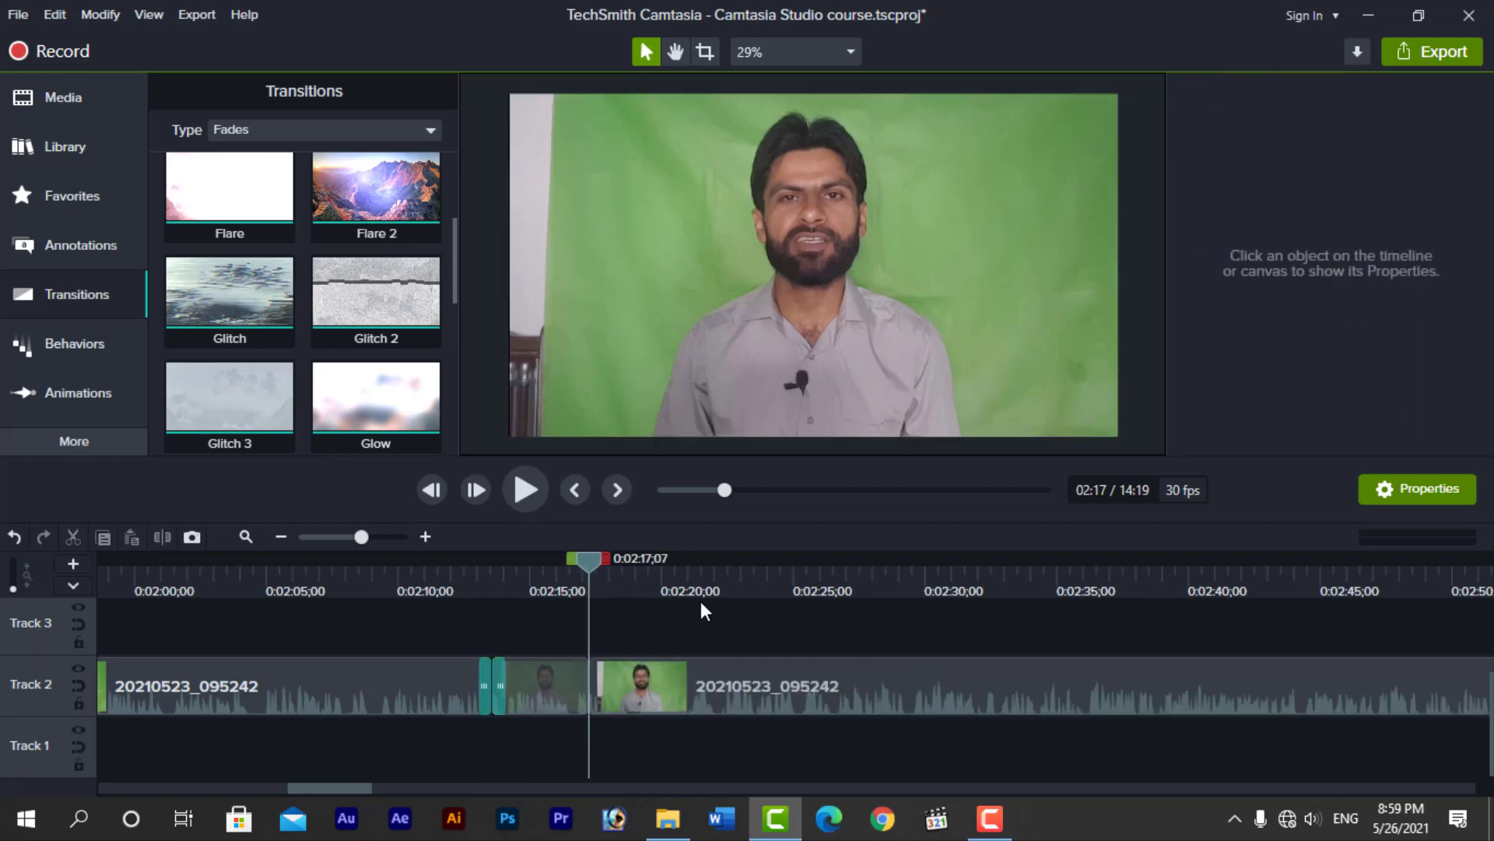
pyautogui.click(691, 589)
pyautogui.click(708, 693)
pyautogui.press('s')
# Step: Split the Track 2 footage at 0:02:26;10 and at 0:02:23;03
pyautogui.click(828, 589)
pyautogui.click(833, 692)
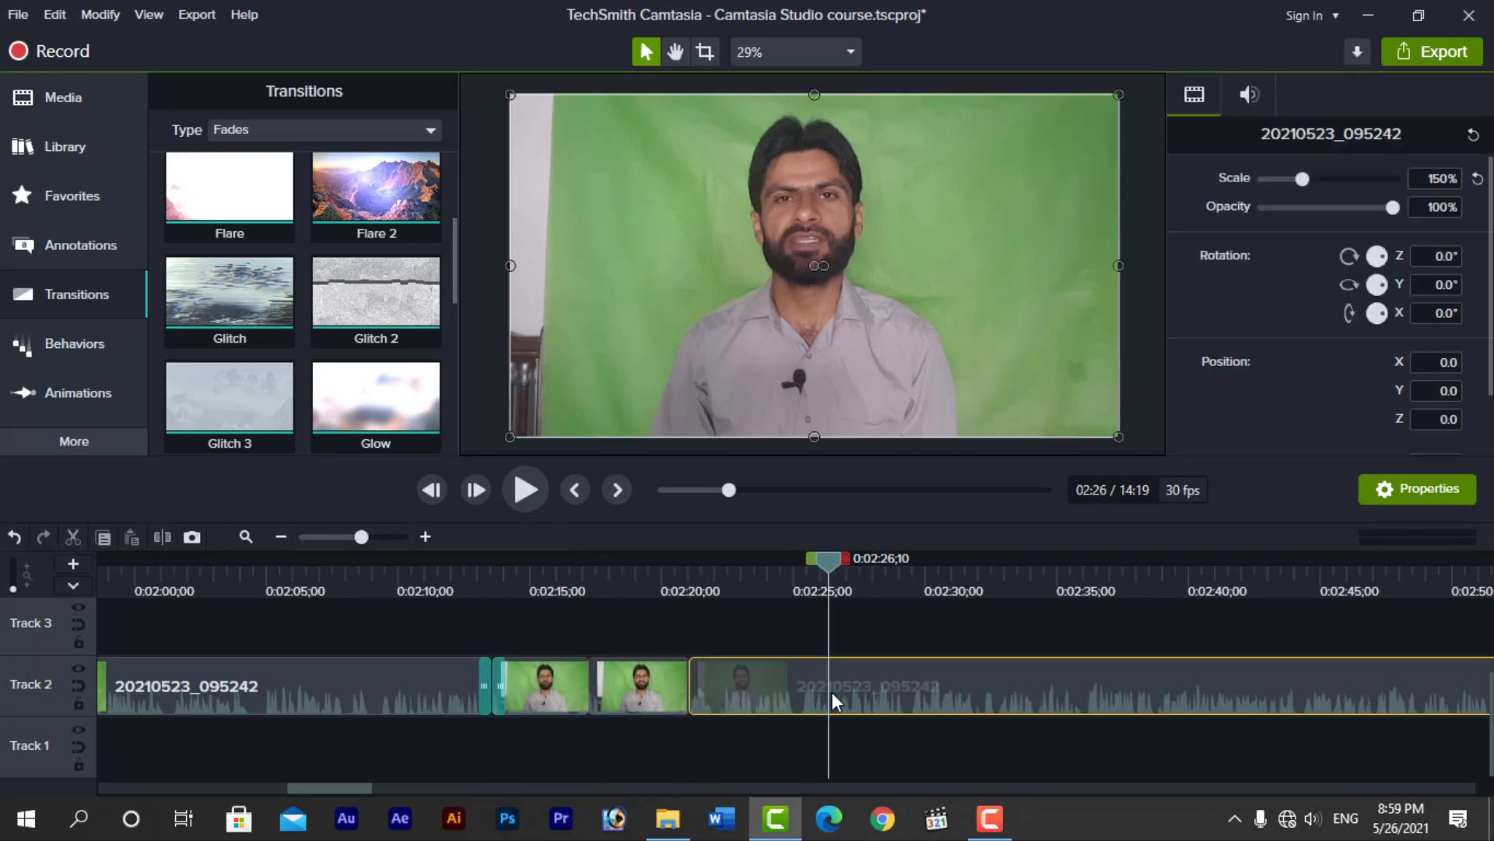
pyautogui.press('s')
pyautogui.click(743, 589)
pyautogui.click(752, 686)
pyautogui.press('s')
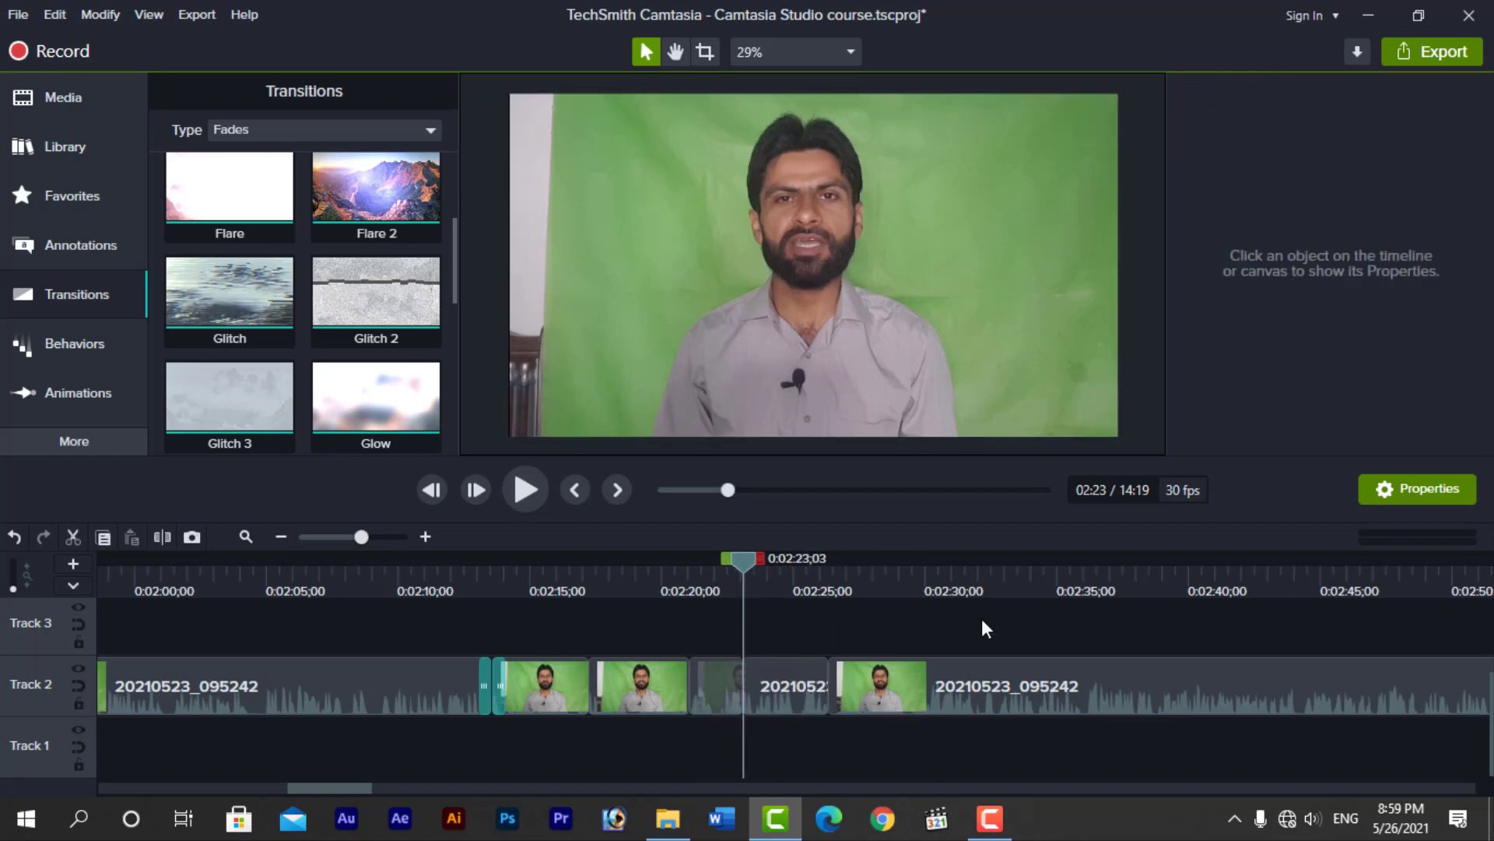
# Step: Split the remaining Track 2 footage at 0:02:32;18, 0:02:38;25 and 0:02:41;21
pyautogui.click(990, 591)
pyautogui.click(960, 693)
pyautogui.press('s')
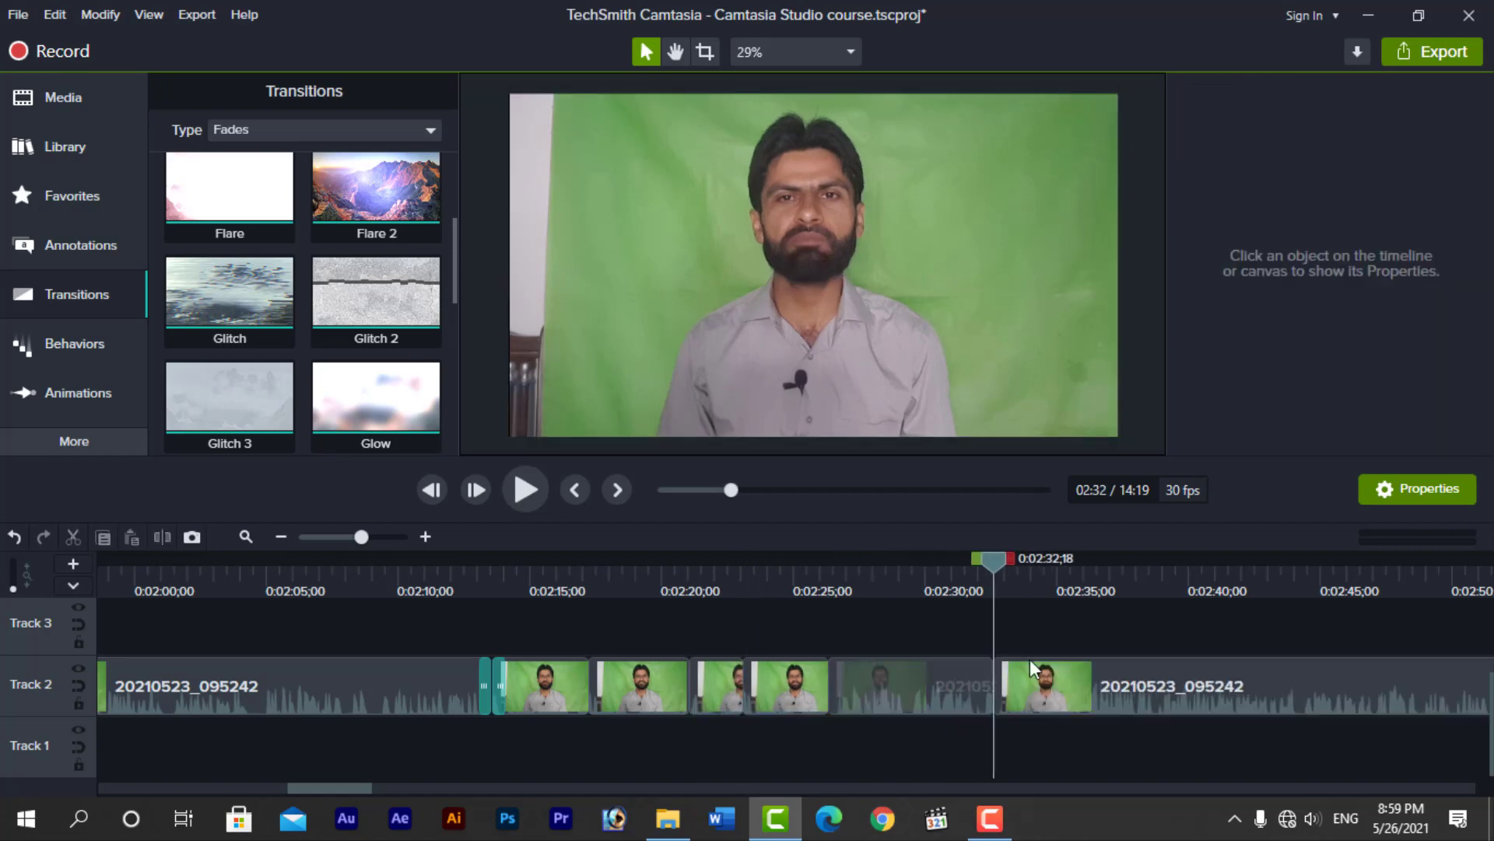
pyautogui.click(1157, 592)
pyautogui.click(1140, 693)
pyautogui.press('s')
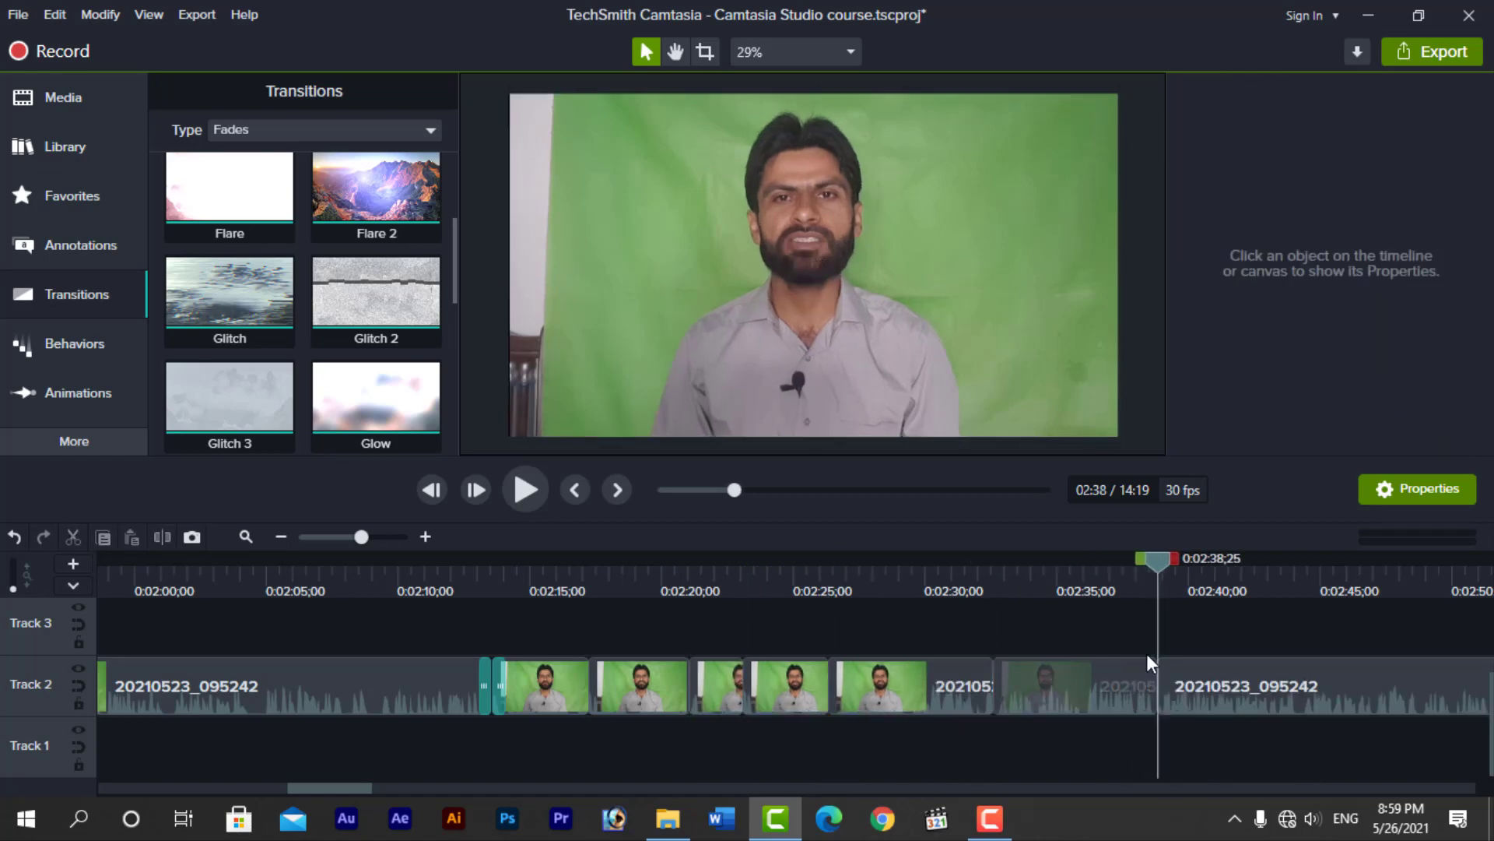
pyautogui.click(1234, 580)
pyautogui.click(1248, 693)
pyautogui.press('s')
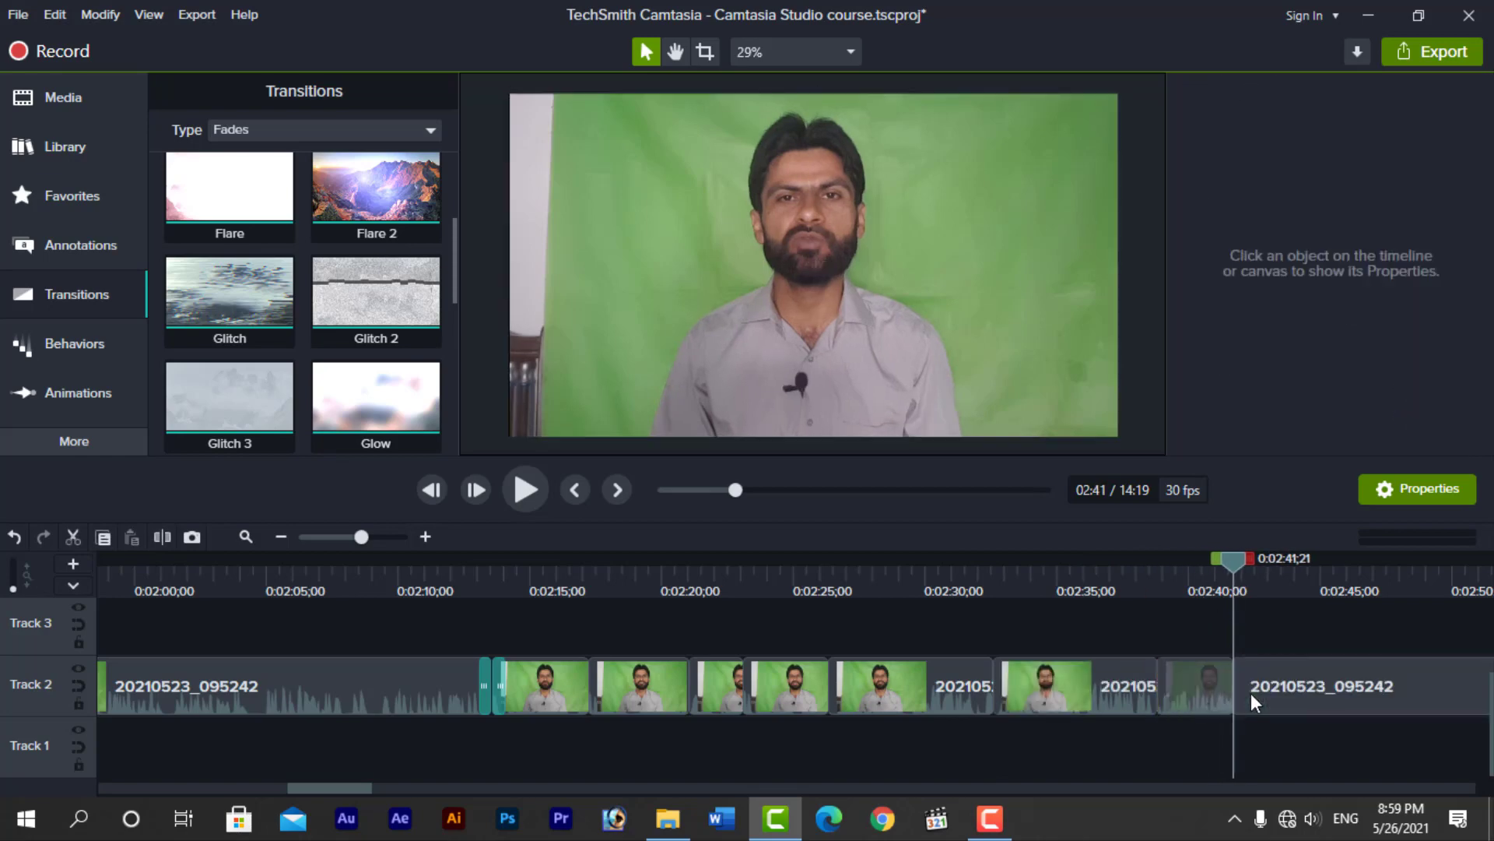
# Step: Split the remaining Track 2 footage at 0:02:44;19
pyautogui.click(1308, 591)
pyautogui.click(1311, 669)
pyautogui.press('s')
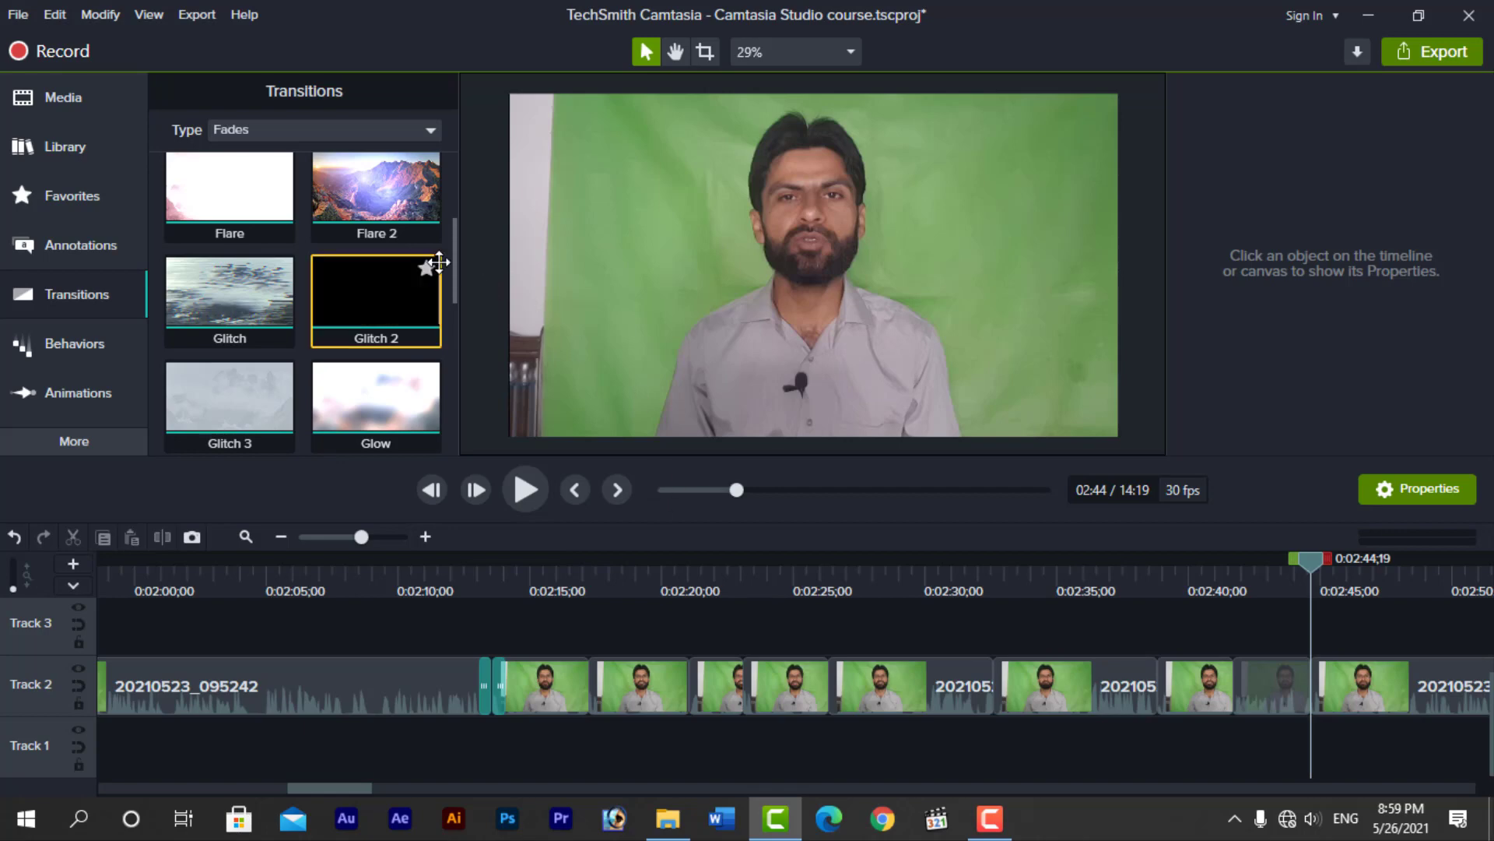
# Step: Delete the Cube transition between the first two visible clips on Track 2
pyautogui.moveTo(449, 262); pyautogui.dragTo(455, 196)
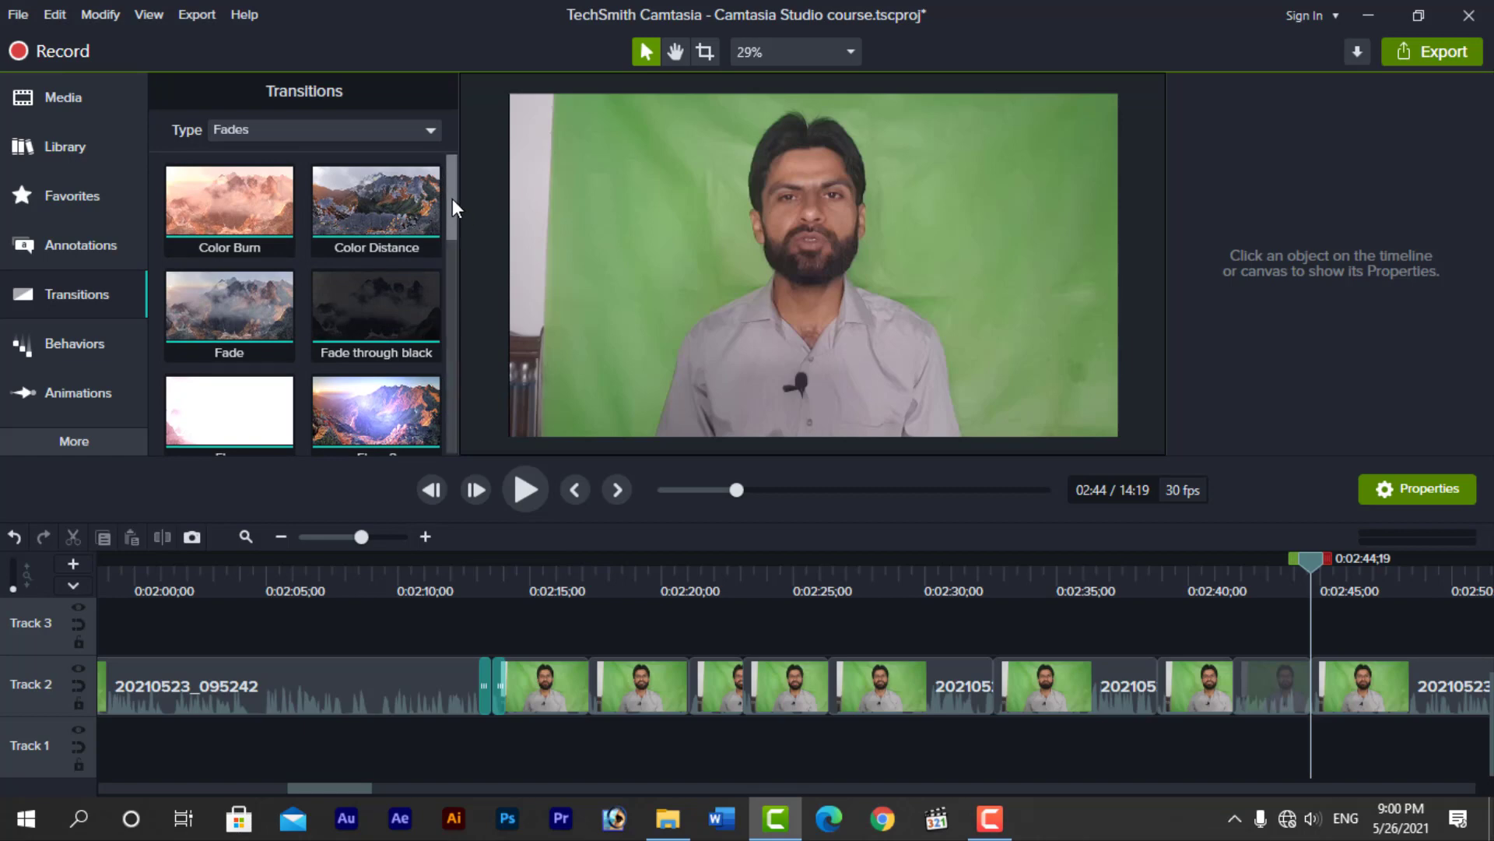
pyautogui.click(469, 688)
pyautogui.click(483, 686)
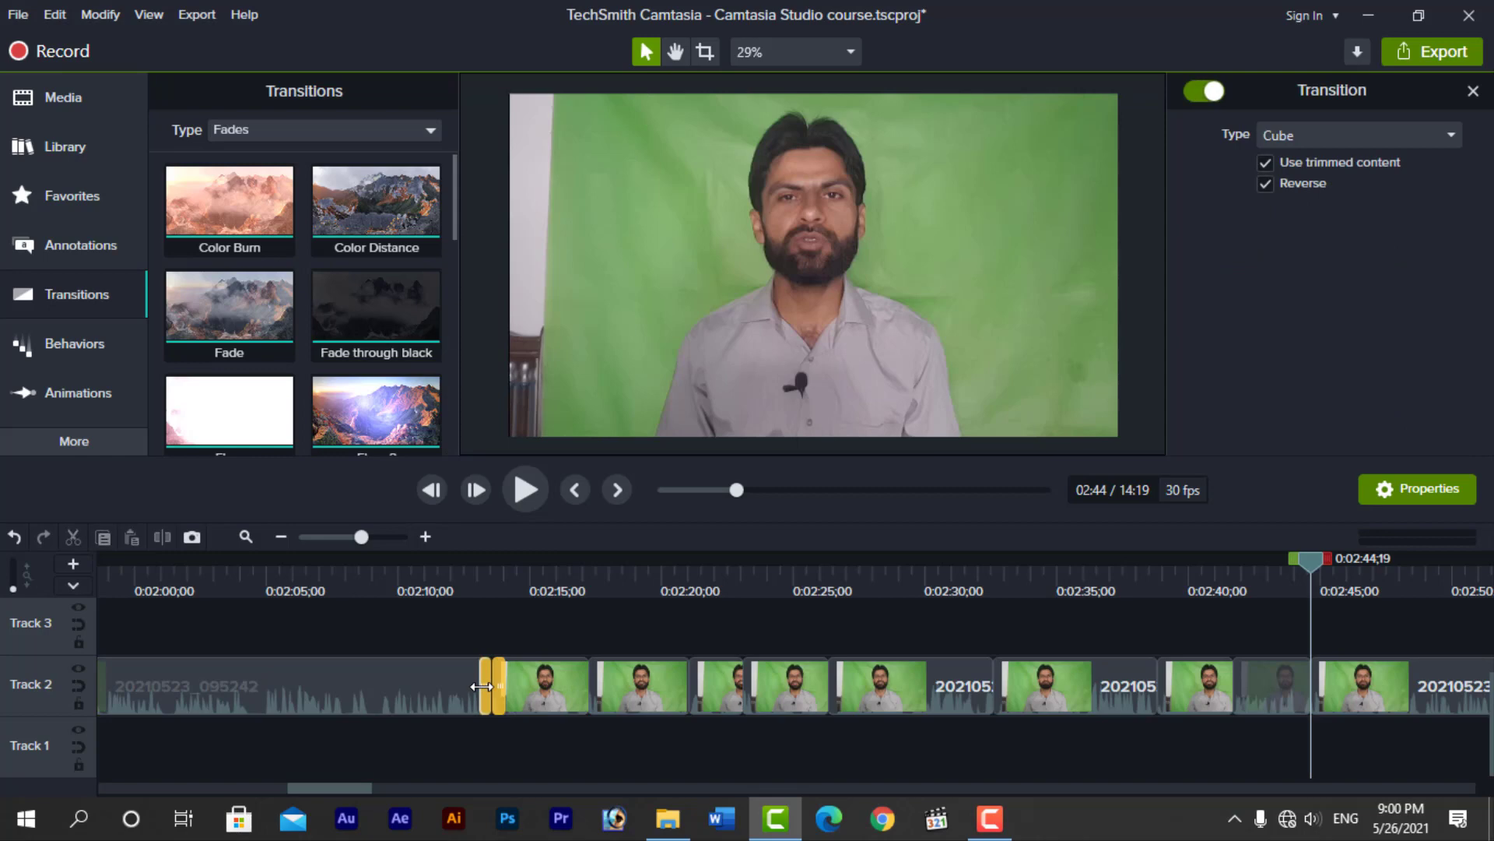
pyautogui.press('Delete')
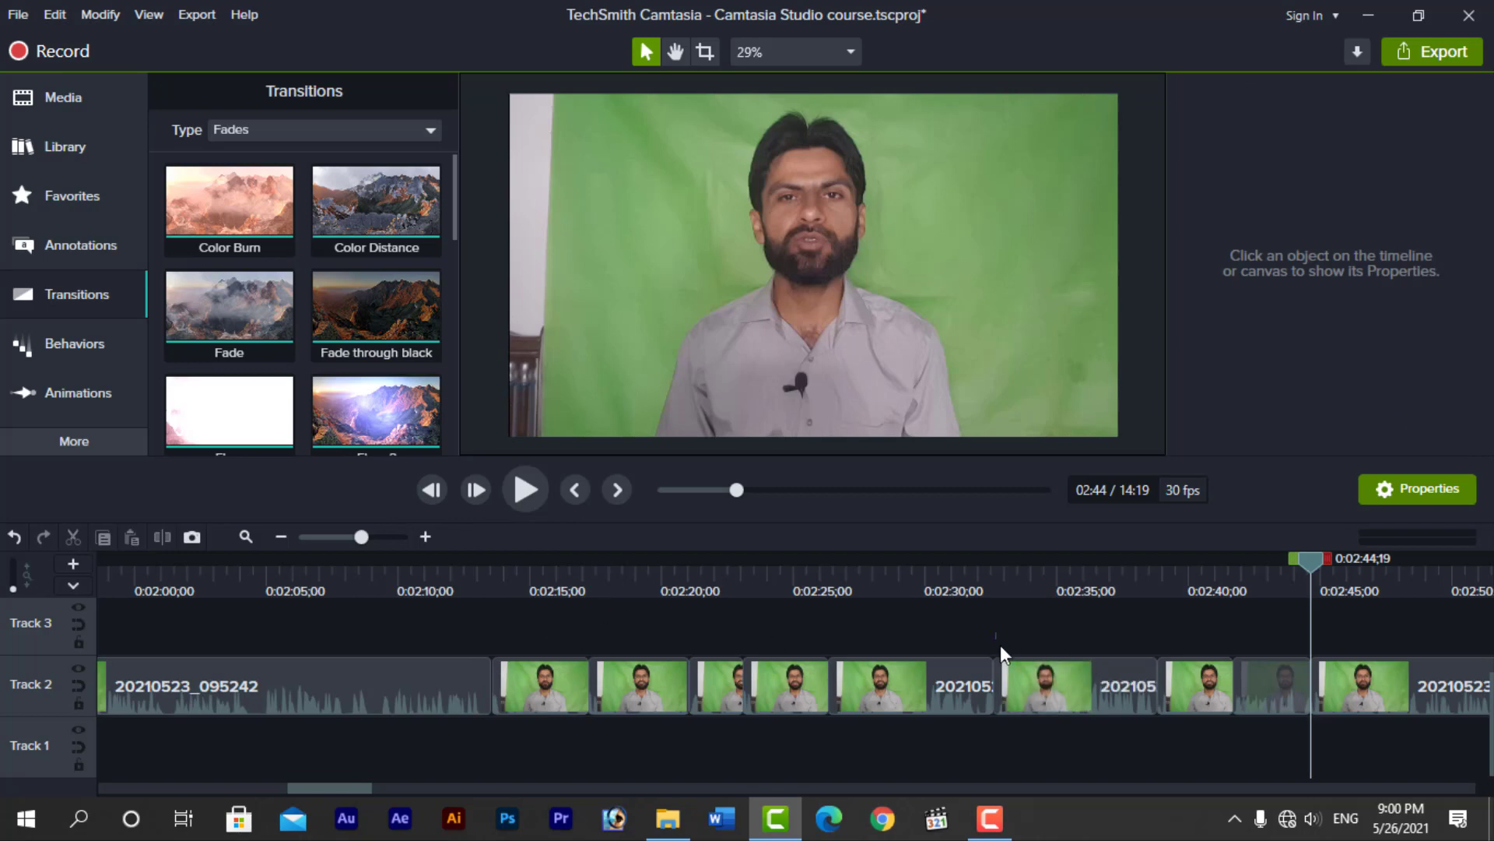
# Step: Select three non-adjacent Track 2 clips, starting at about 0:02:13, 0:02:26 and 0:02:38, and add the Random bars transition to them
pyautogui.moveTo(1001, 644); pyautogui.dragTo(1370, 698)
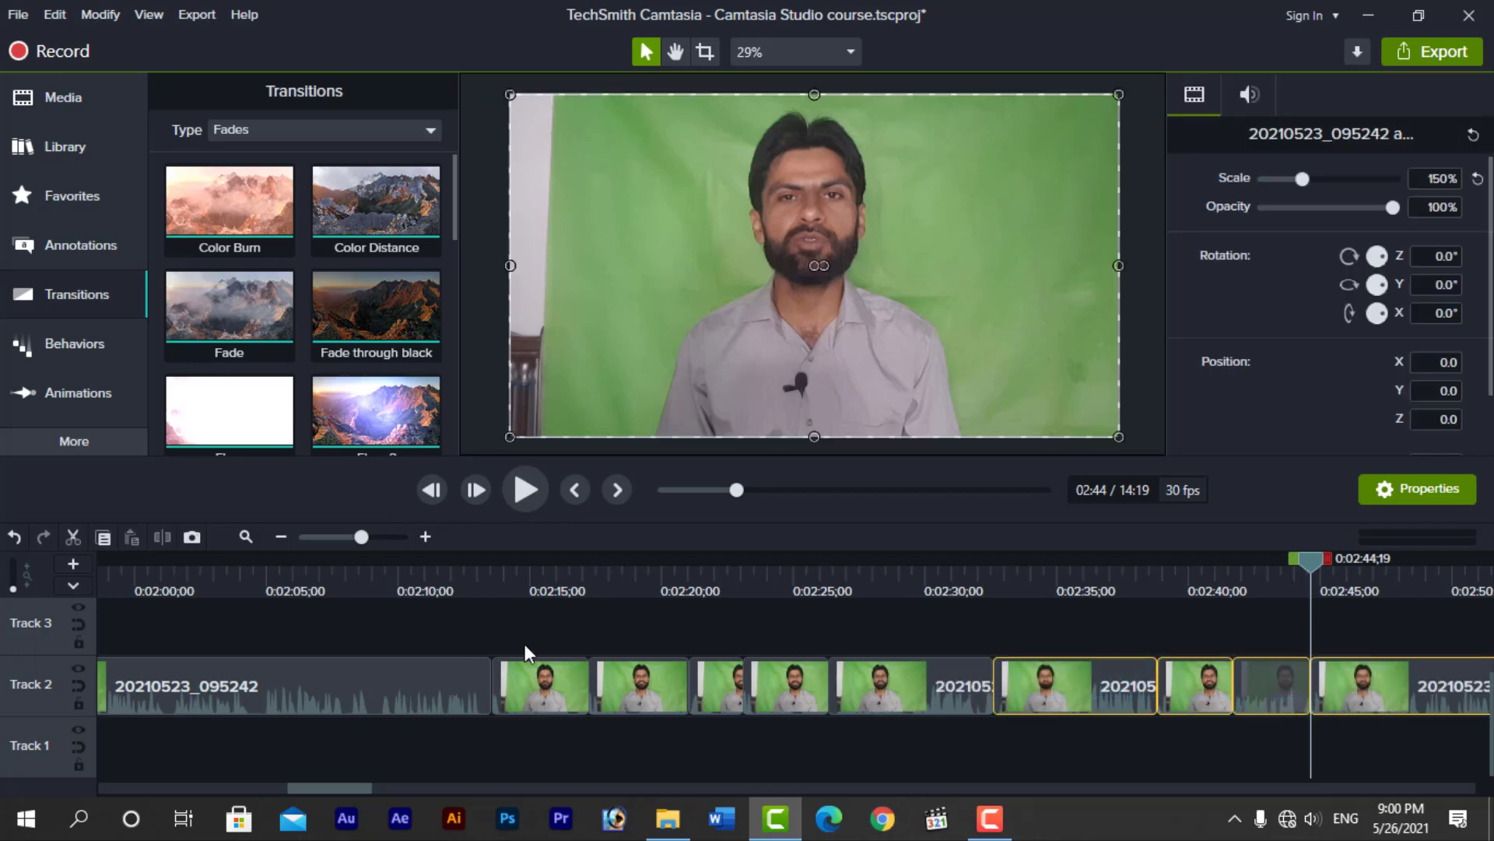
pyautogui.click(760, 625)
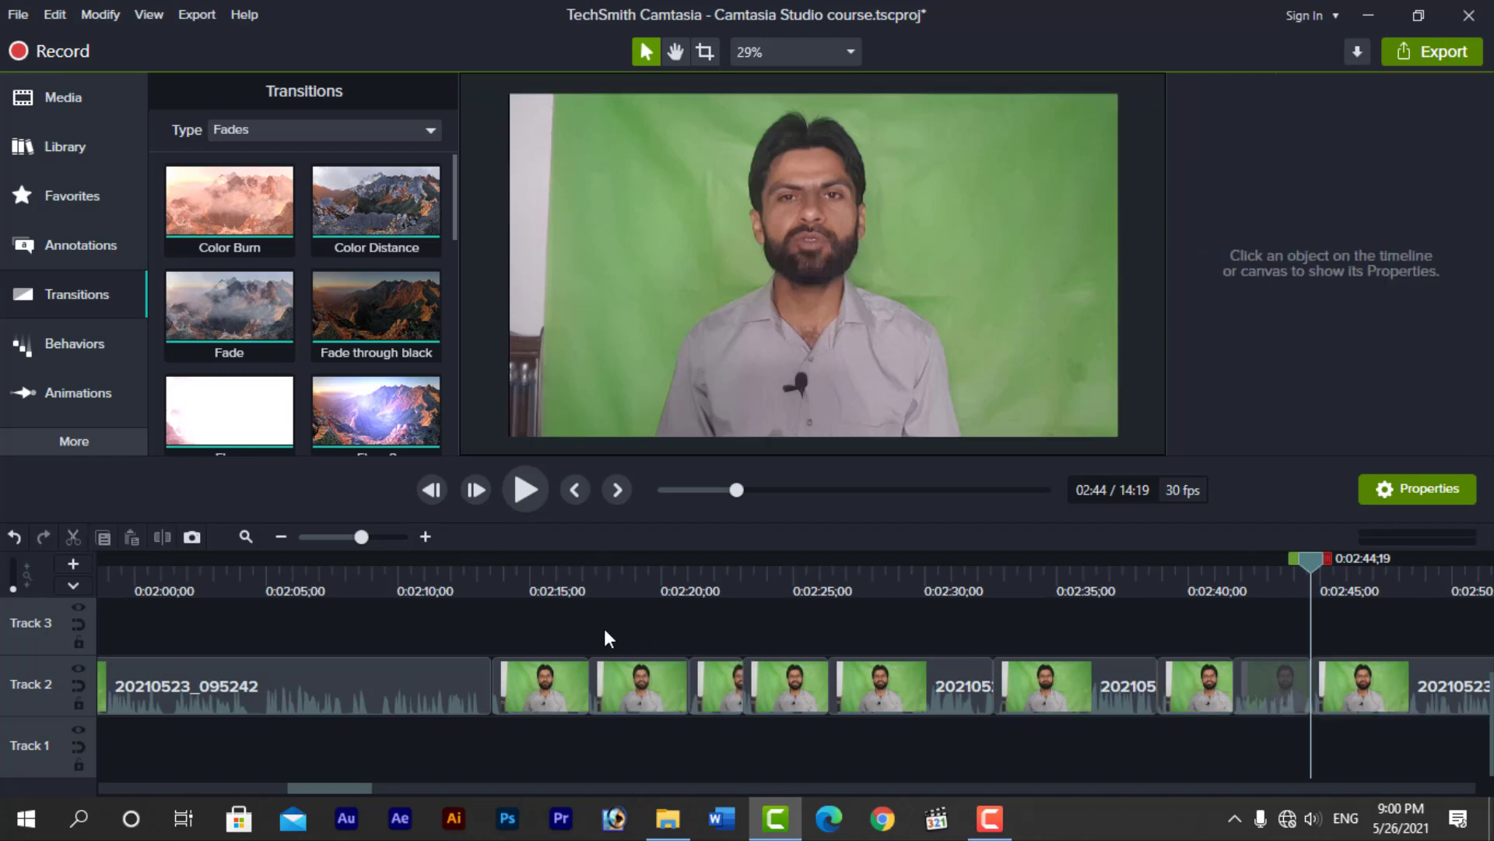
pyautogui.click(562, 684)
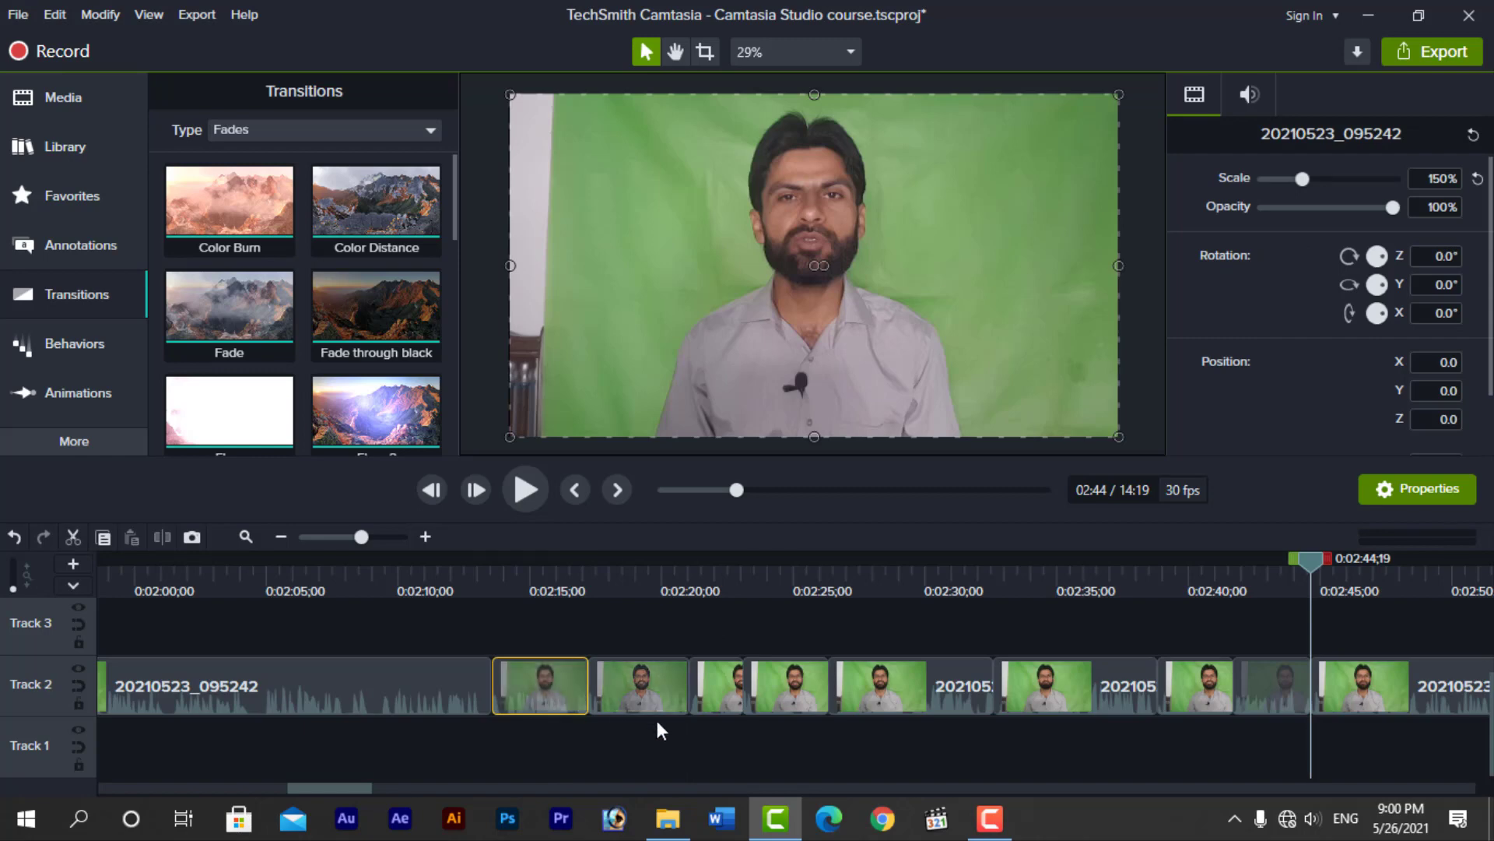
pyautogui.keyDown('ctrl'); pyautogui.click(854, 693); pyautogui.keyUp('ctrl')
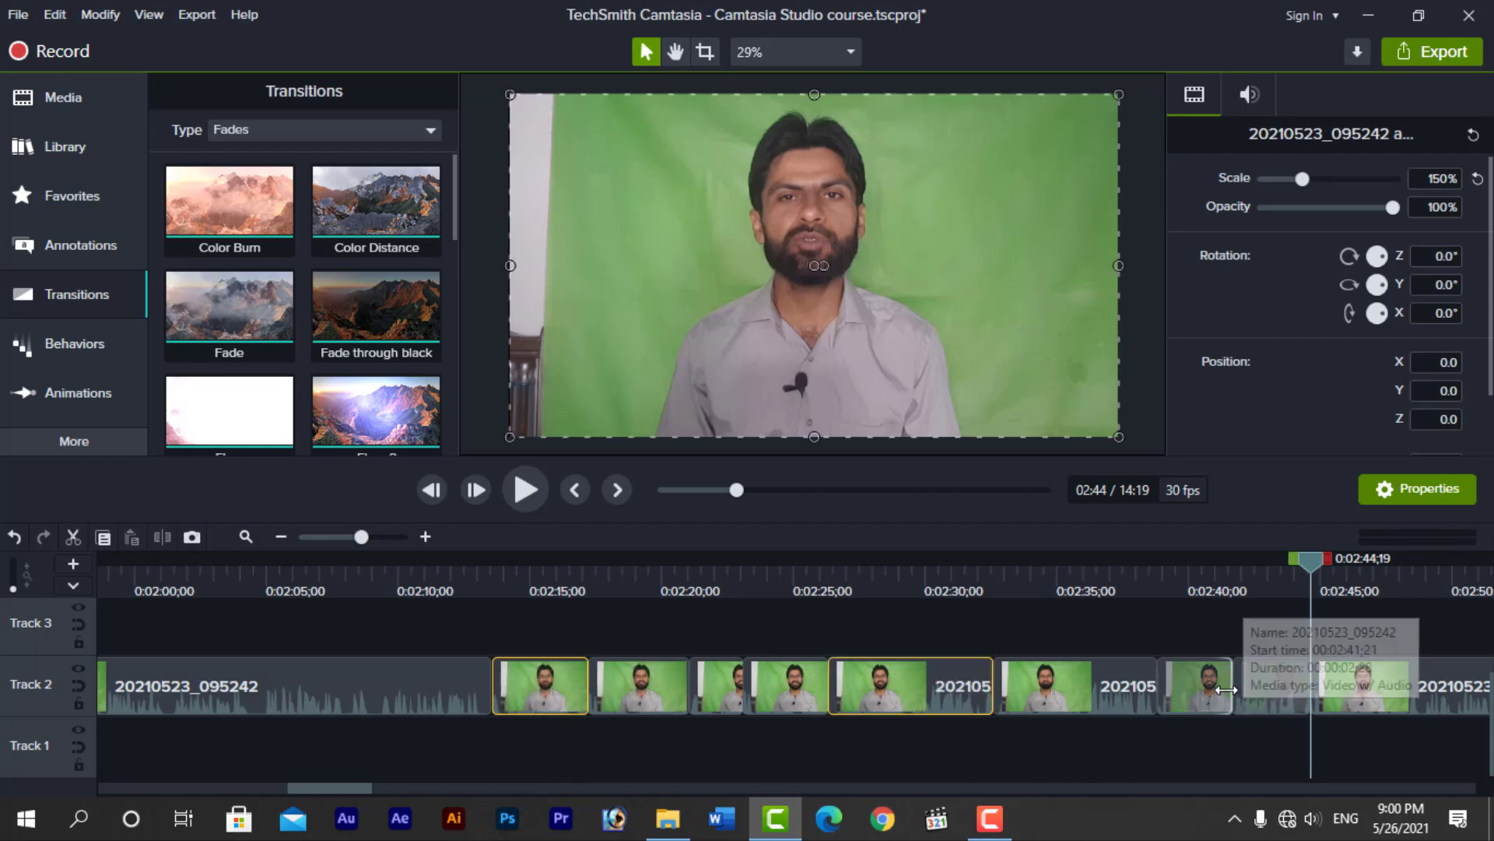
pyautogui.keyDown('ctrl'); pyautogui.click(1198, 689); pyautogui.keyUp('ctrl')
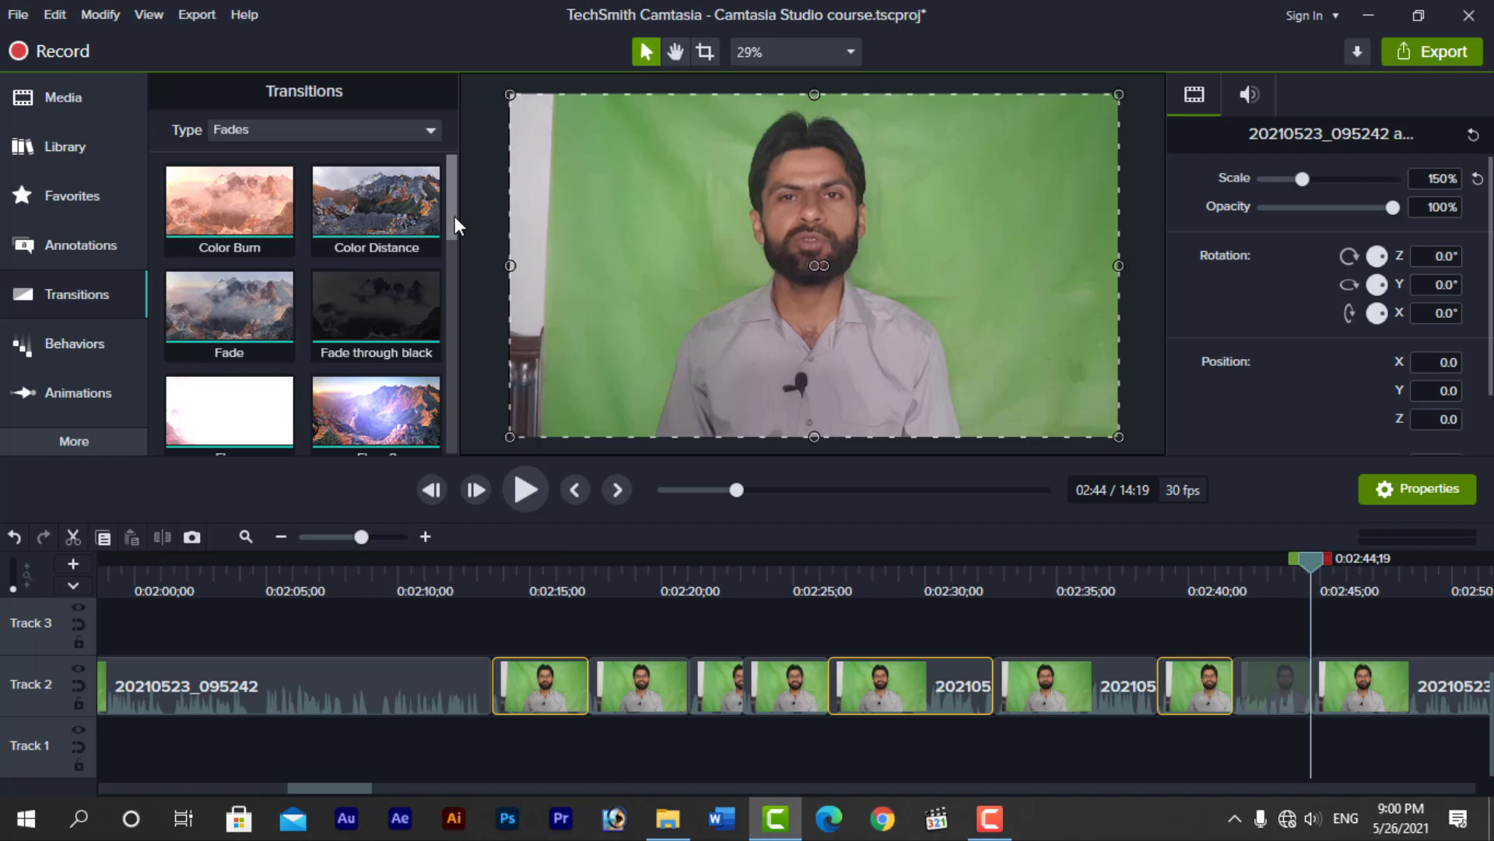
pyautogui.moveTo(455, 216)
pyautogui.mouseDown()
pyautogui.moveTo(449, 434)
pyautogui.moveTo(450, 413)
pyautogui.mouseUp()
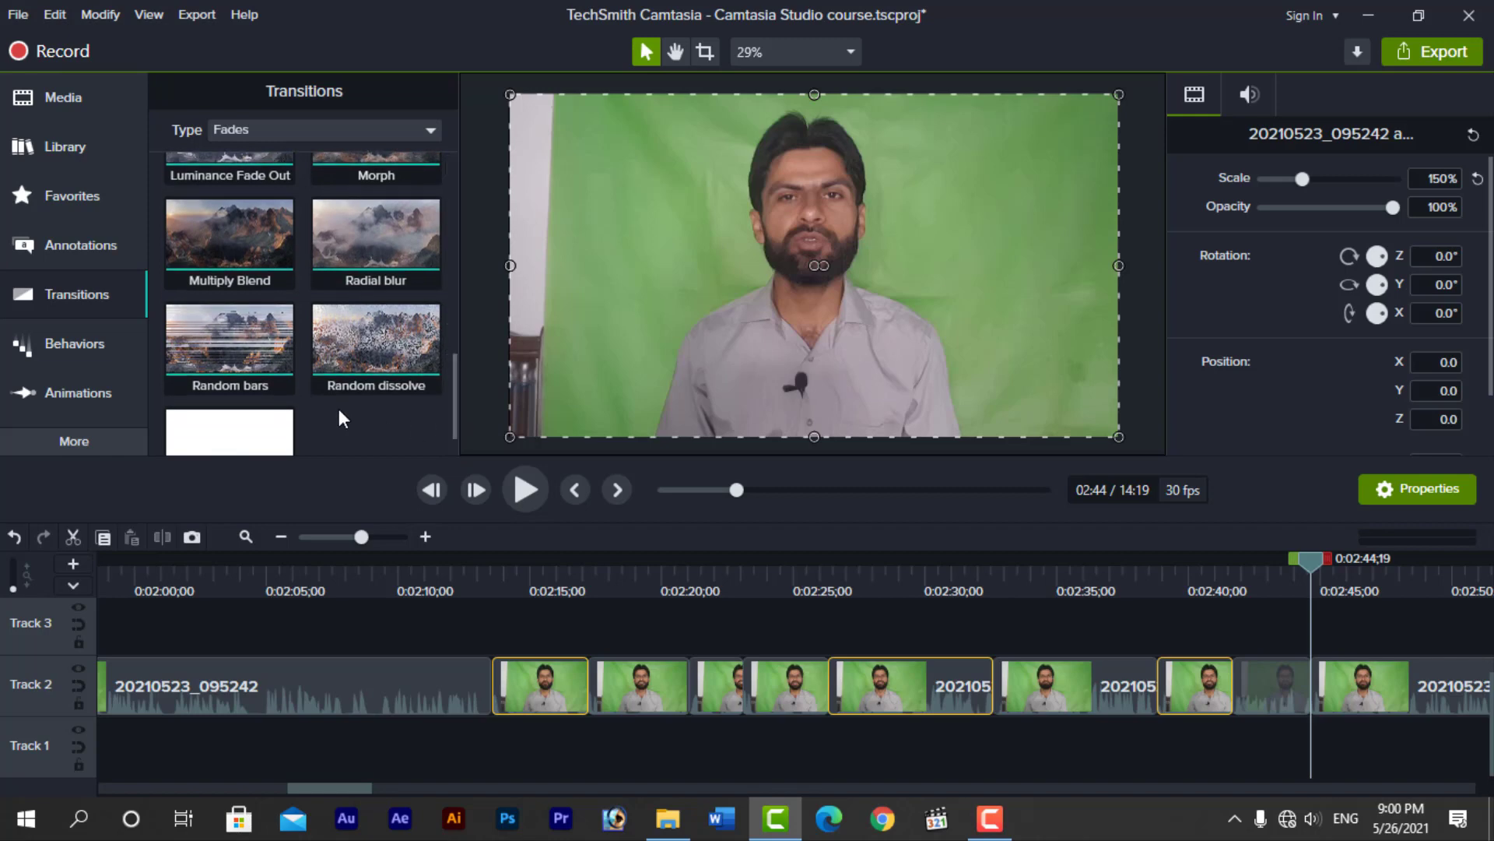
pyautogui.moveTo(206, 343); pyautogui.dragTo(508, 601)
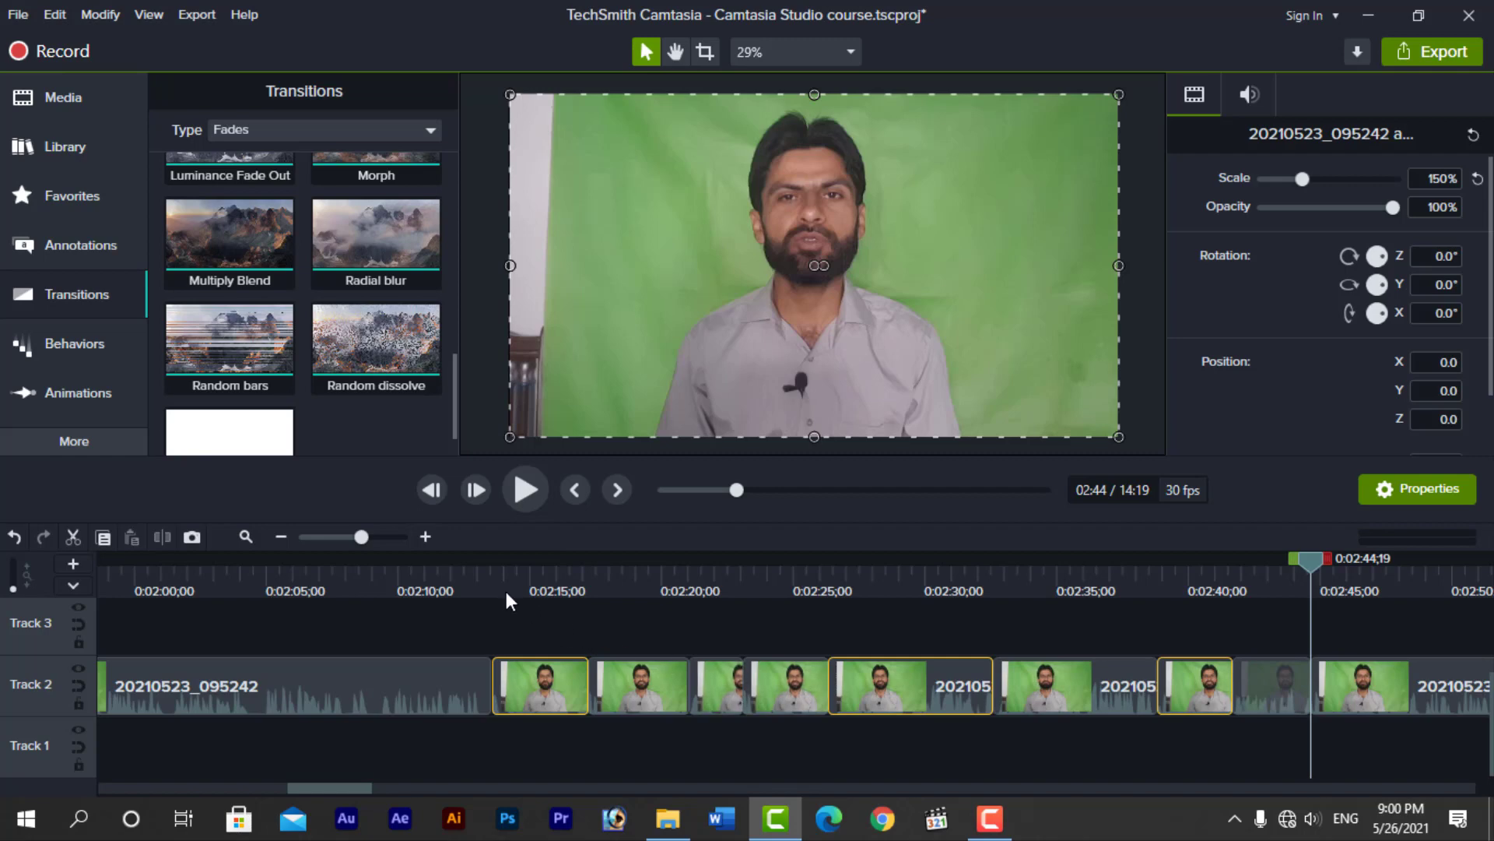
pyautogui.rightClick(204, 347)
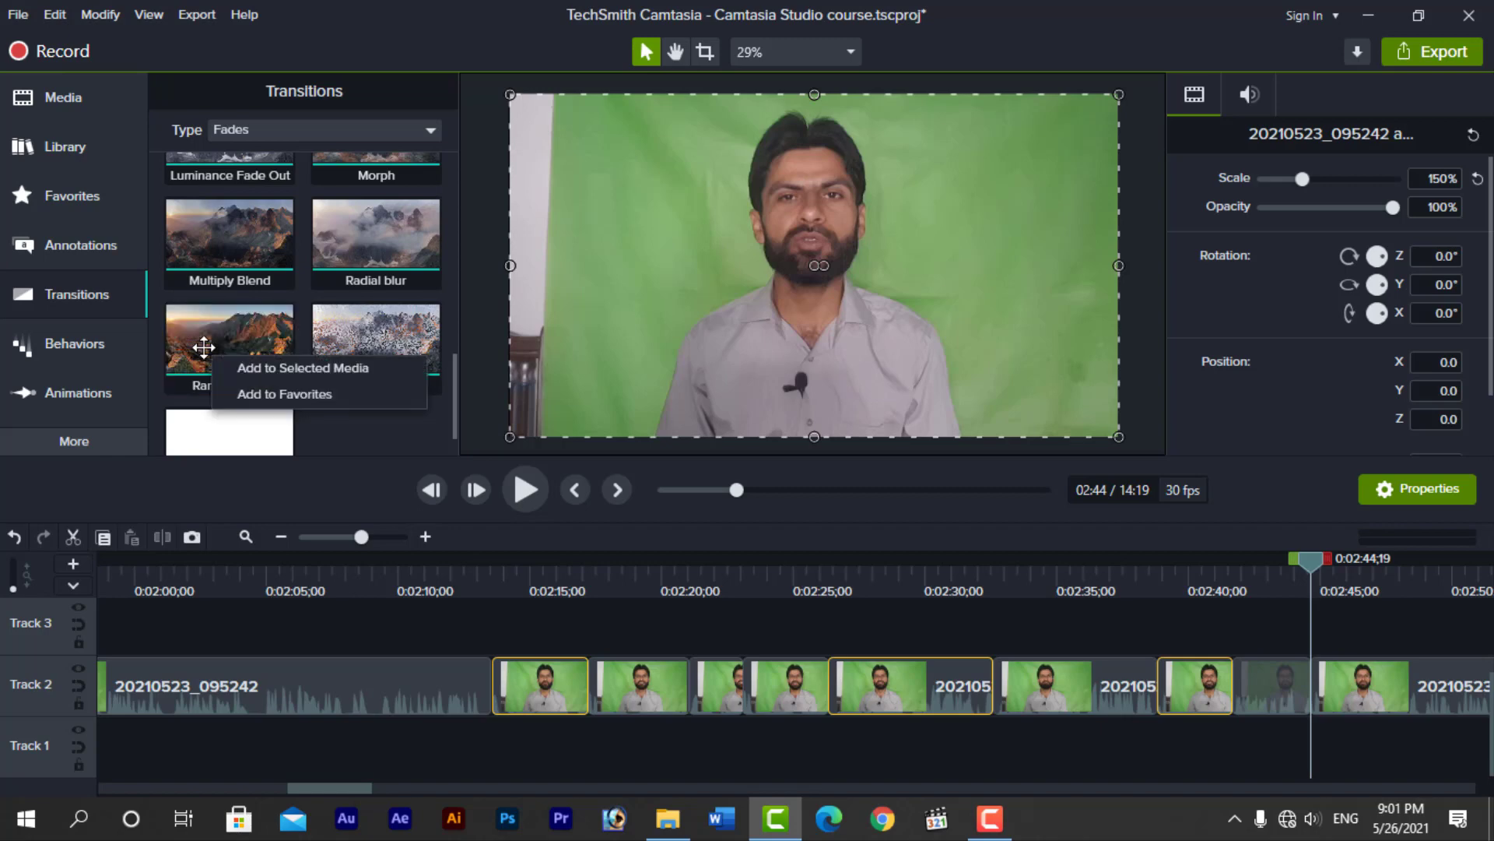
pyautogui.click(304, 368)
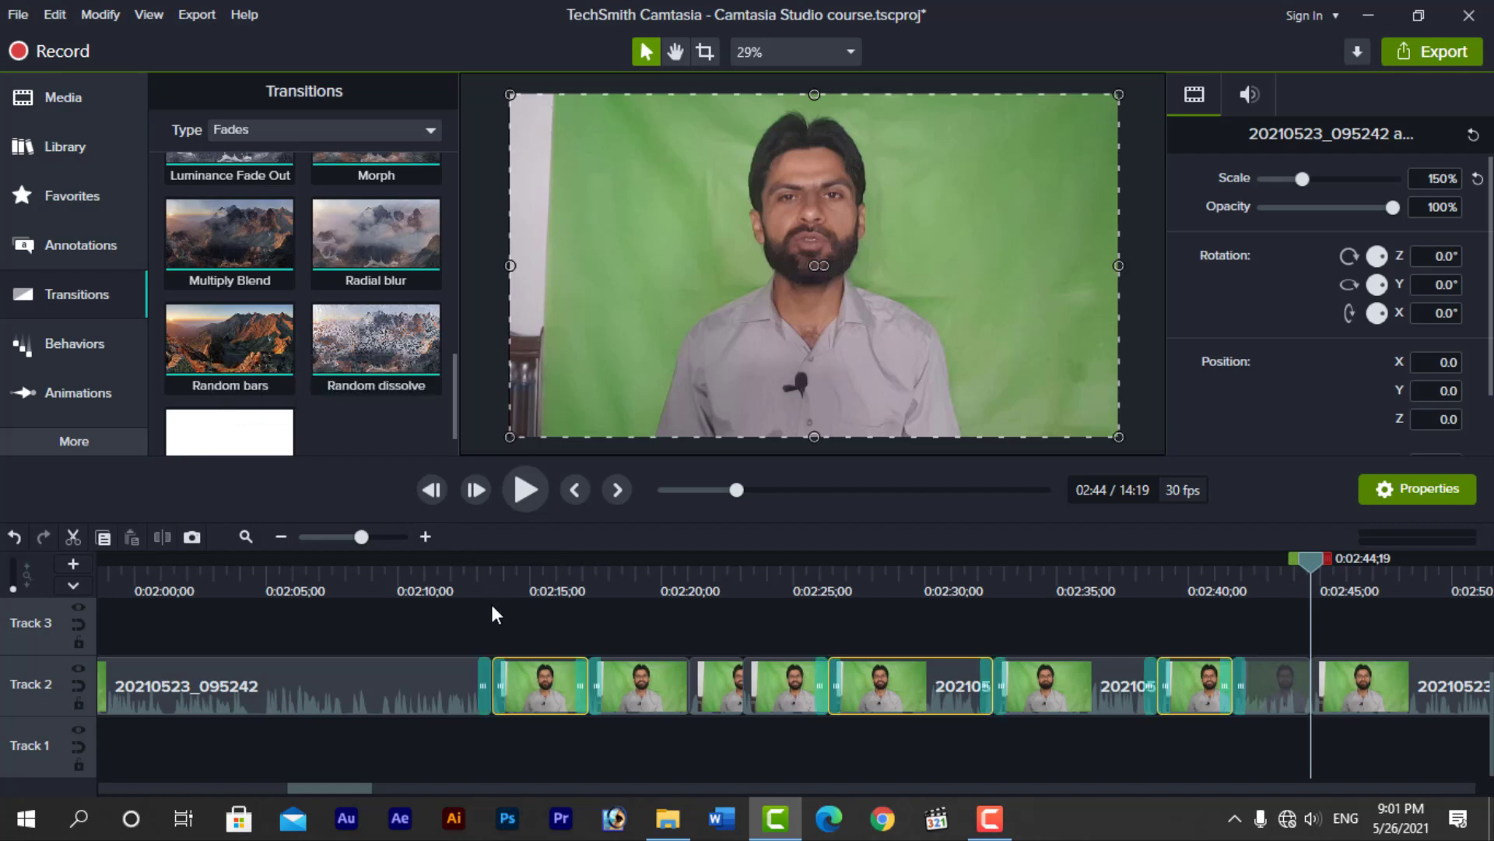
# Step: Undo the addition of the Random bars transitions
pyautogui.click(572, 619)
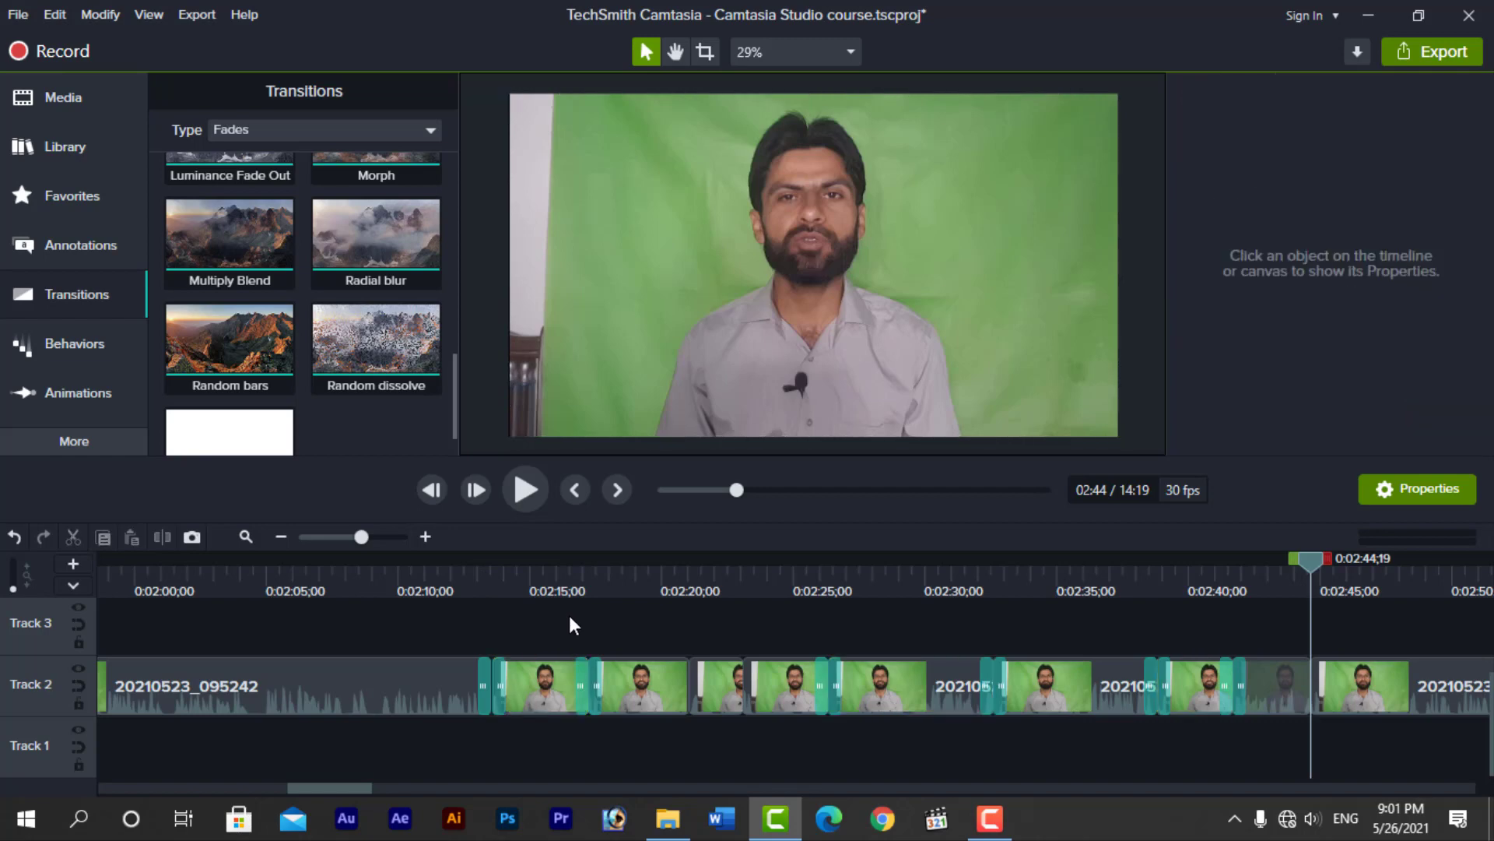
pyautogui.hotkey('ctrl', 'z')
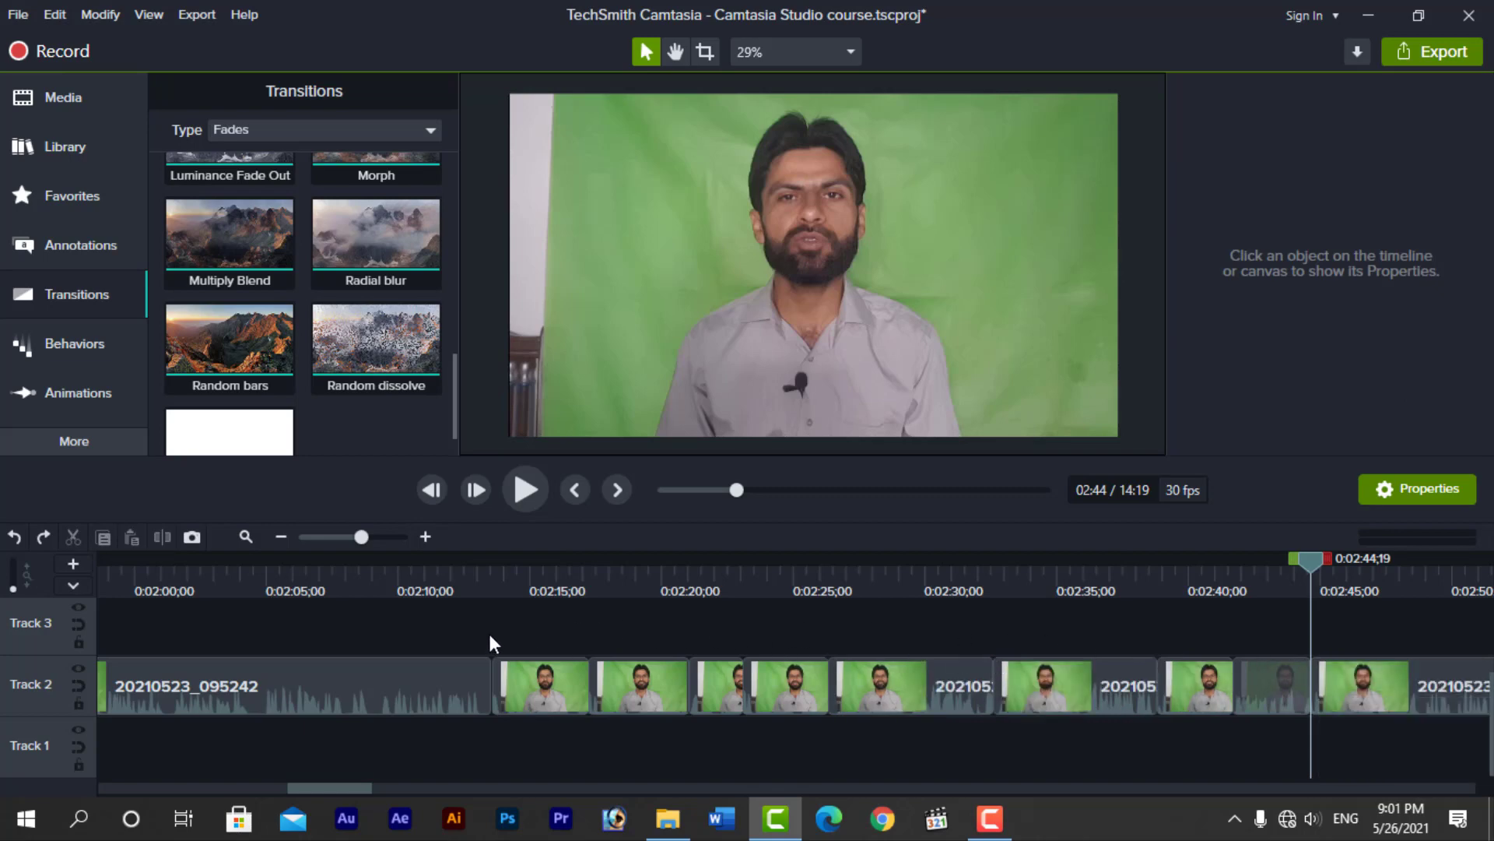
# Step: Select all the split clips on Track 2 together and add the Multiply Blend transition to them
pyautogui.moveTo(490, 640); pyautogui.dragTo(1318, 727)
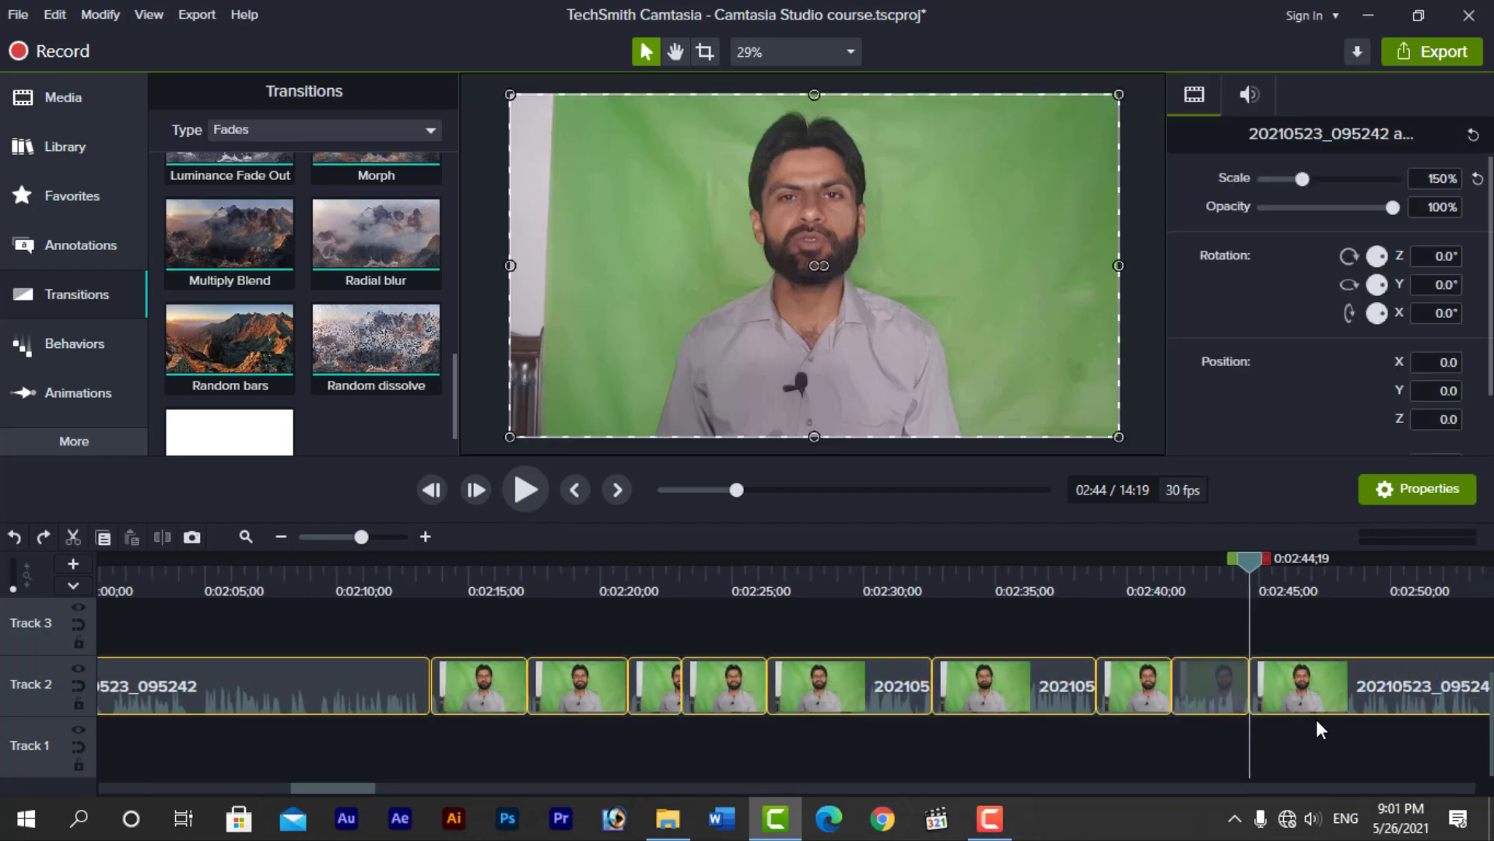
pyautogui.rightClick(225, 241)
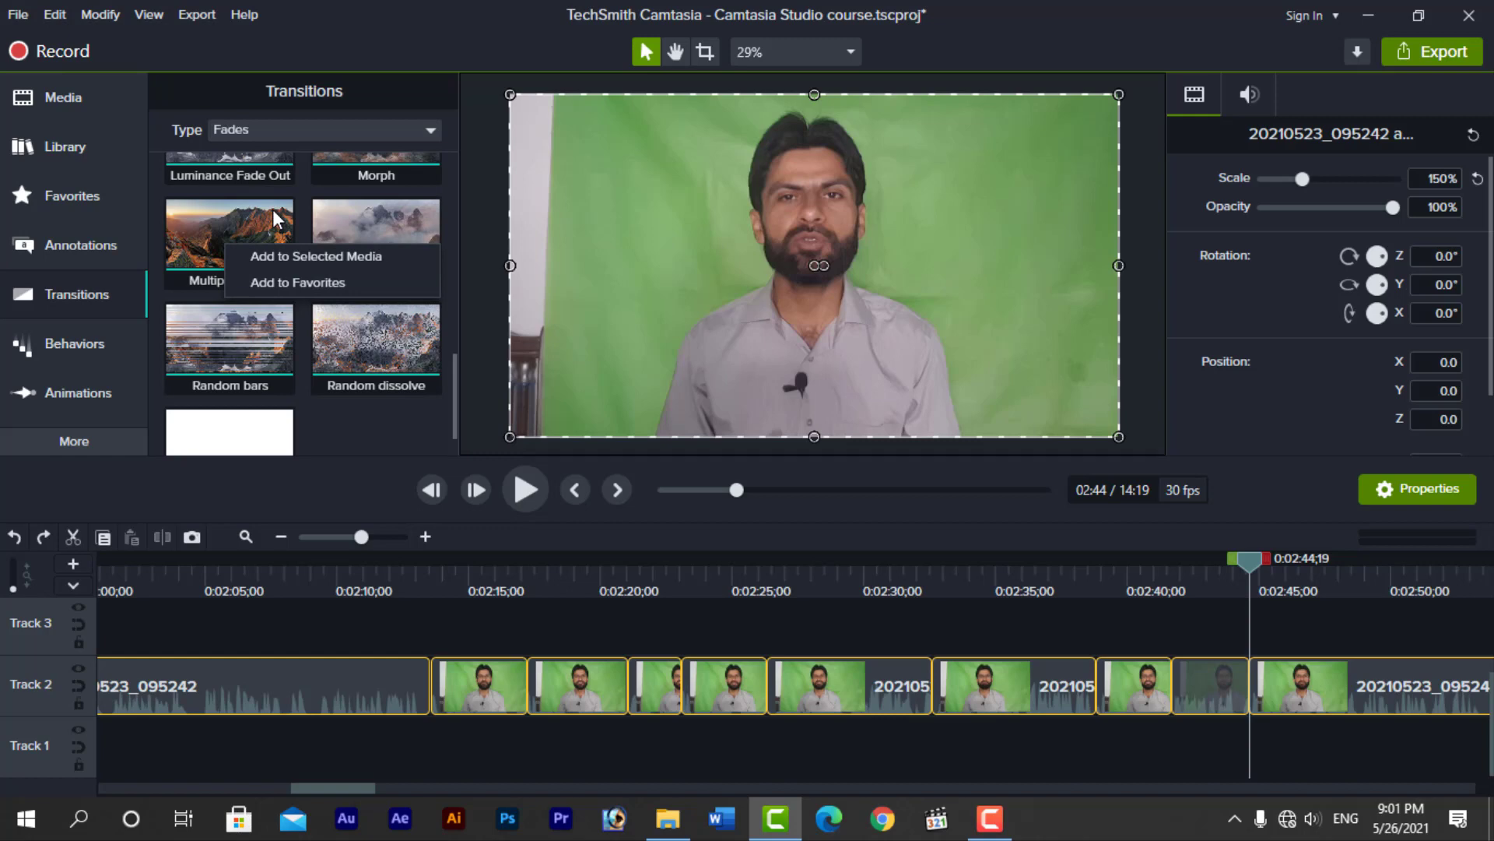
pyautogui.click(269, 258)
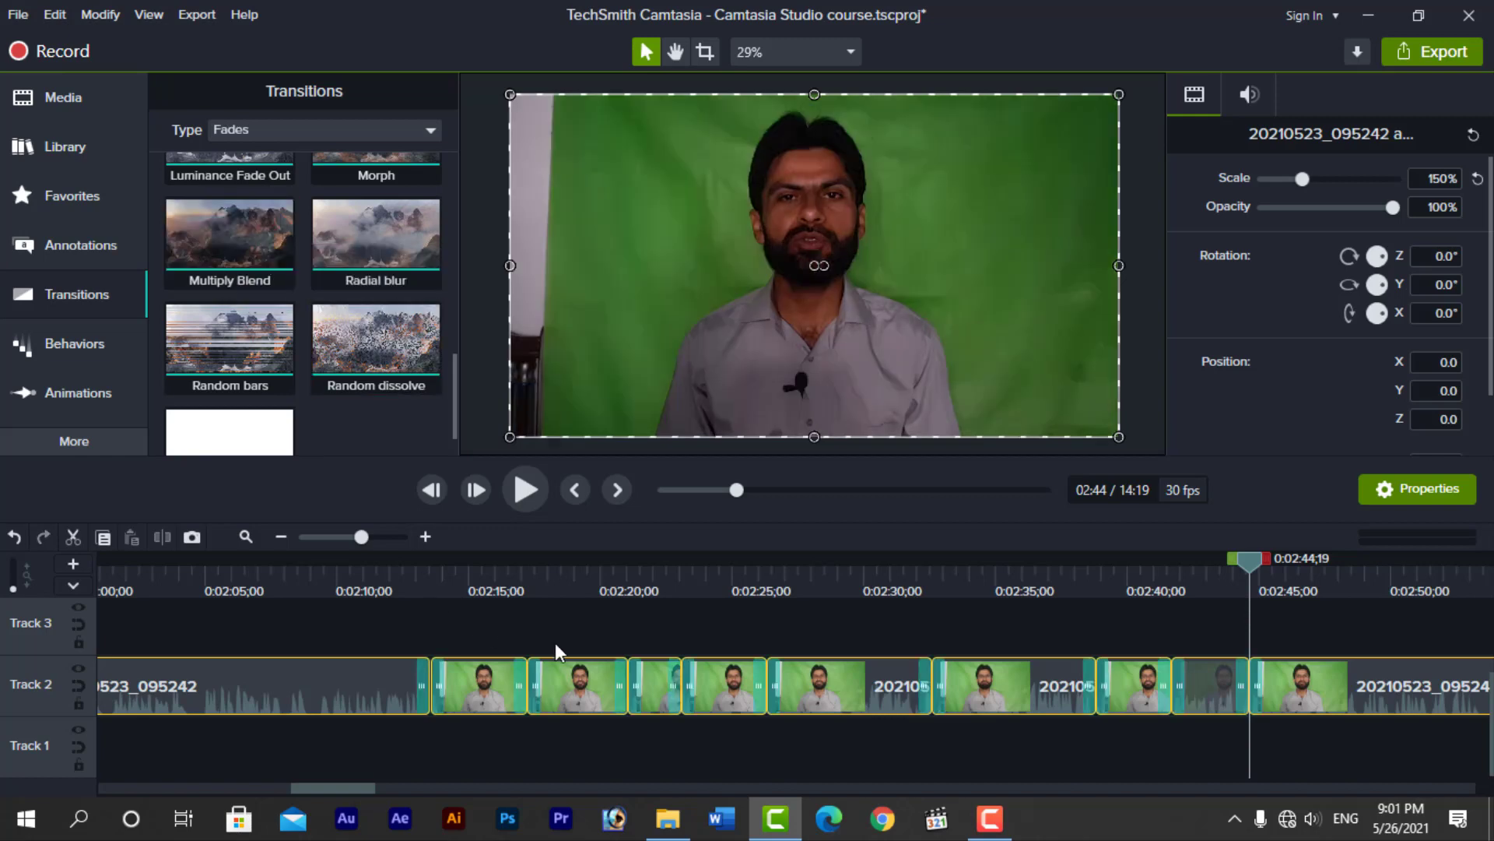
pyautogui.click(499, 634)
# Step: Play back the Multiply Blend transitions at the first two cuts, then place the playhead at 0:02:18;14
pyautogui.click(425, 577)
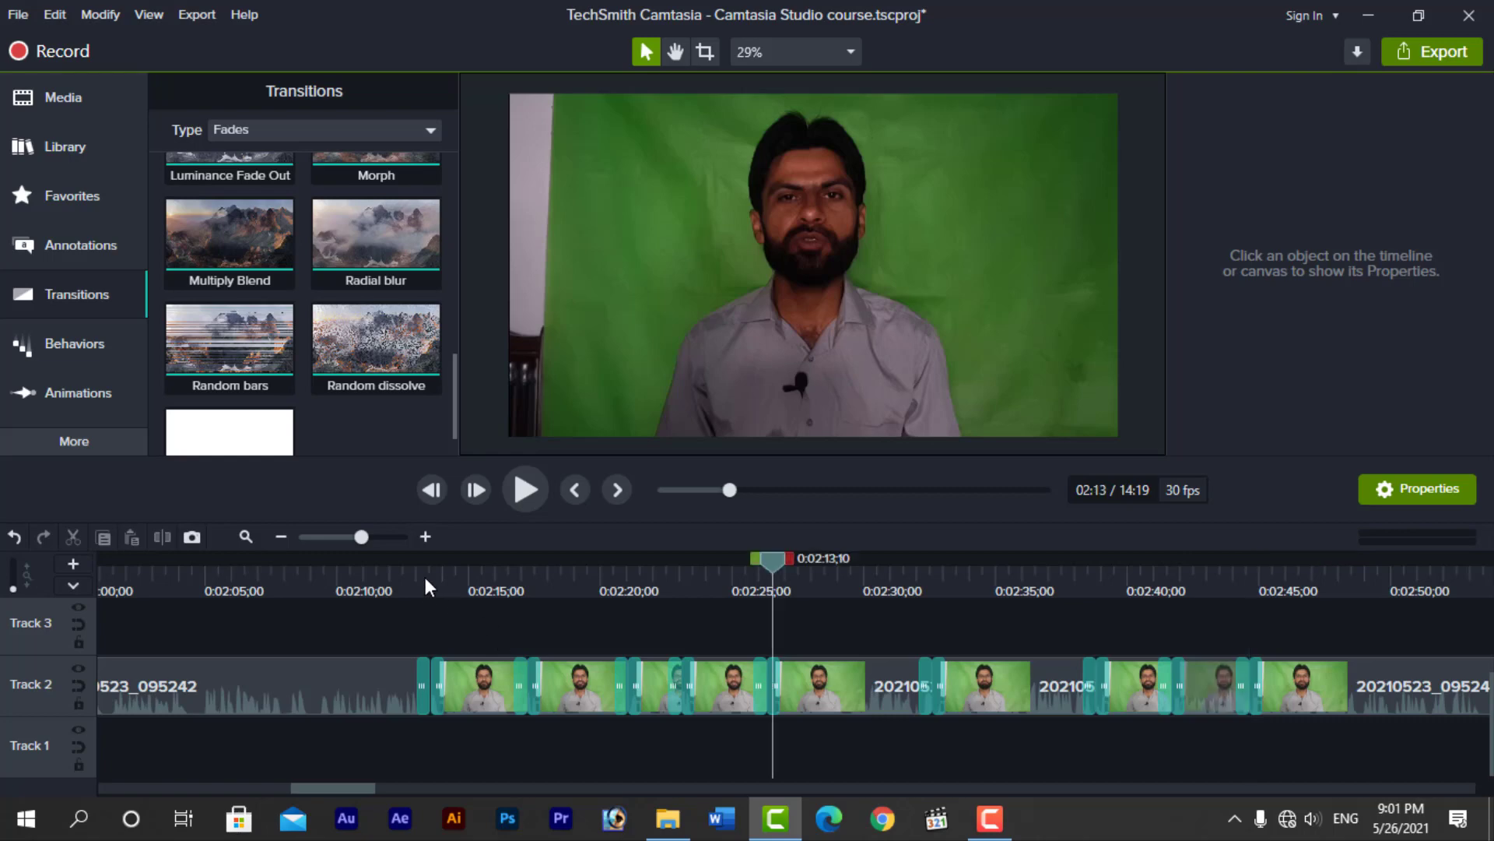
pyautogui.press('space')
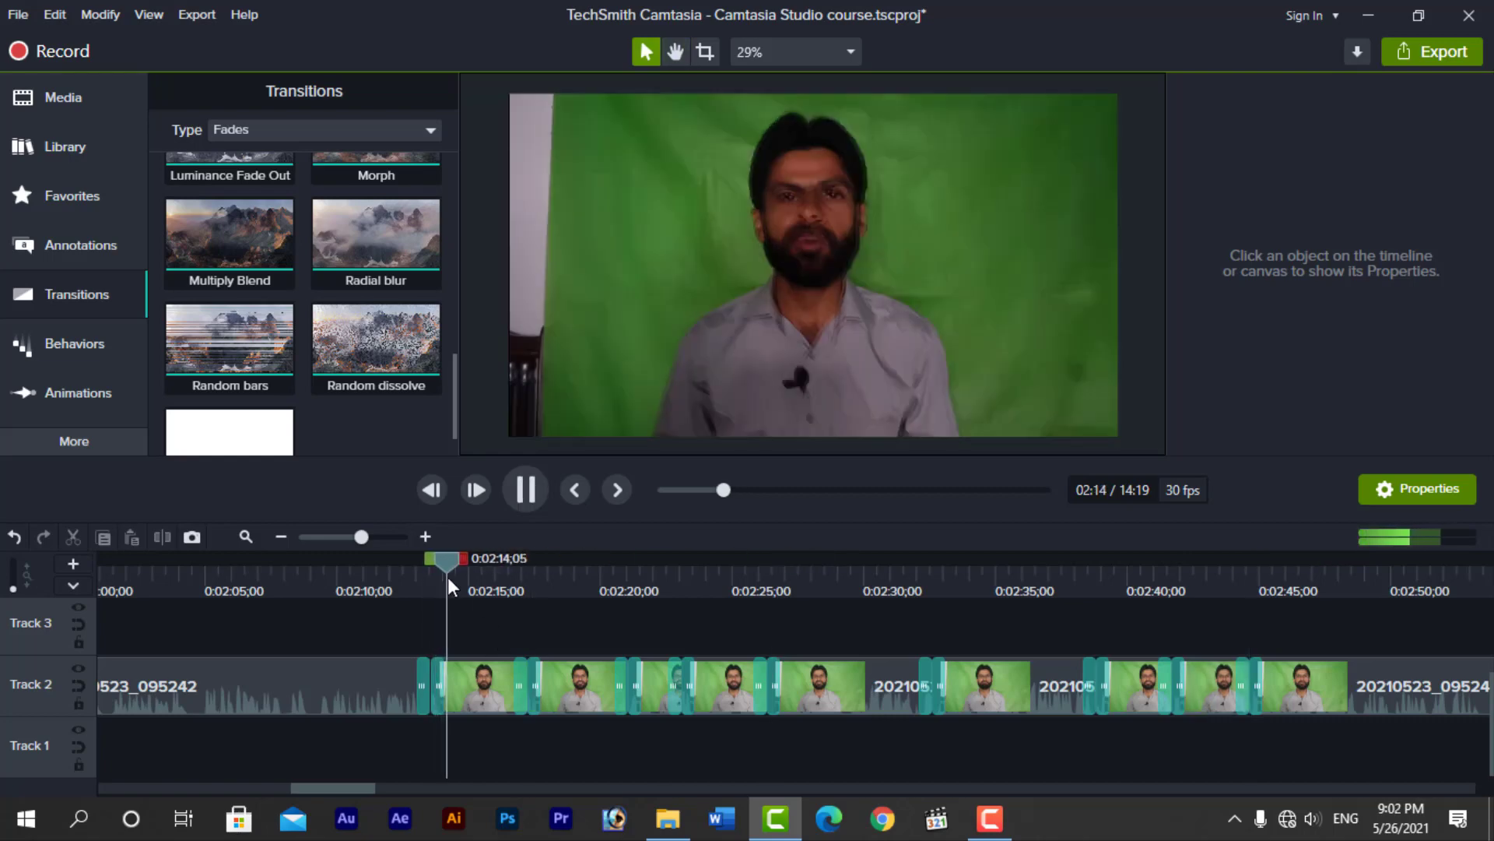
pyautogui.click(495, 589)
pyautogui.press('space')
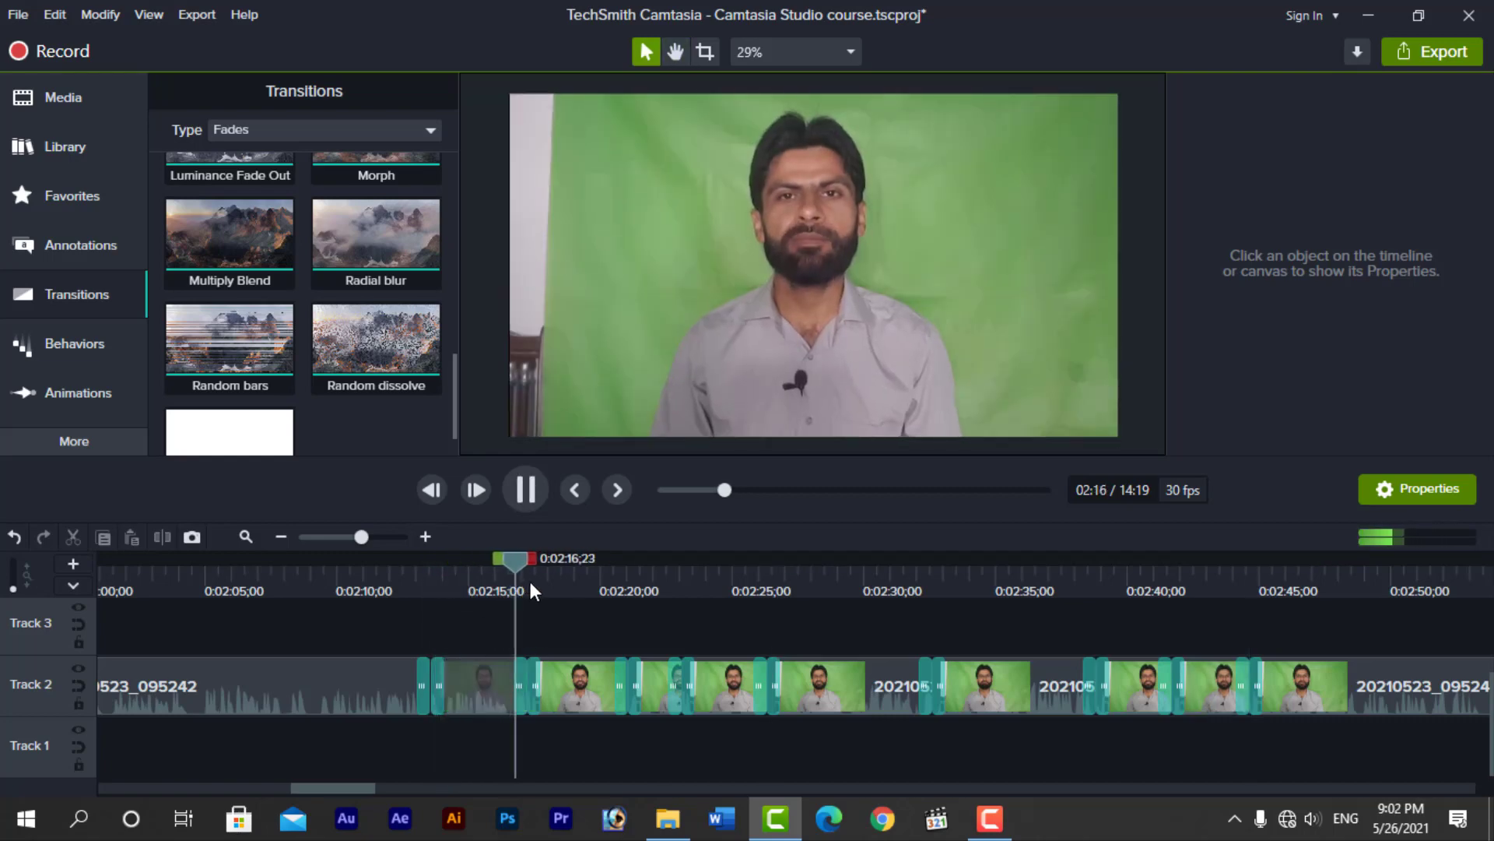
pyautogui.press('space')
pyautogui.click(560, 580)
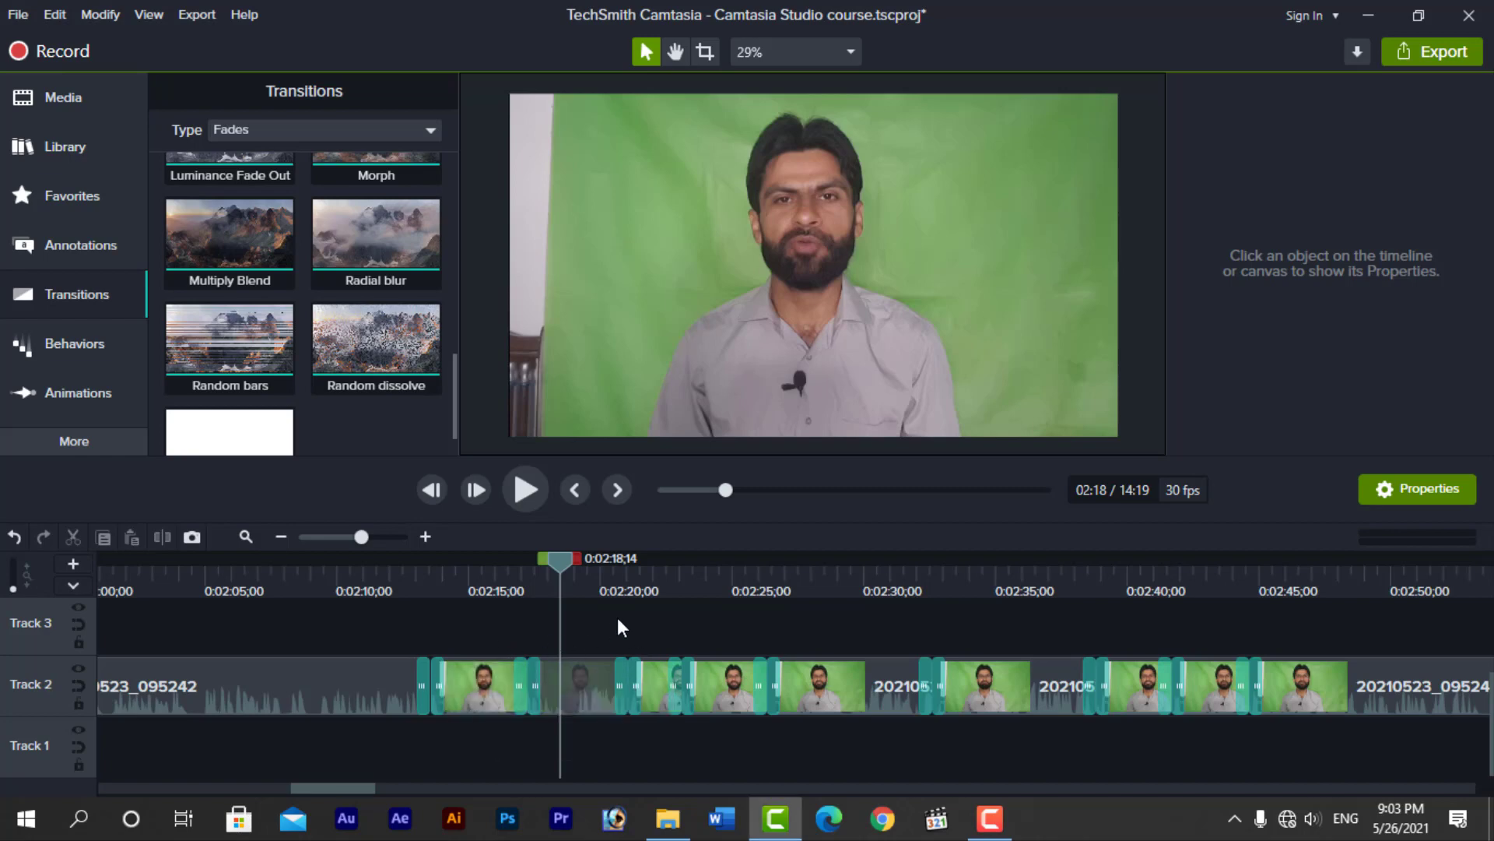
# Step: Select all the split Track 2 clips and remove all their transitions at once
pyautogui.click(924, 676)
pyautogui.click(937, 635)
pyautogui.moveTo(413, 624); pyautogui.dragTo(1326, 695)
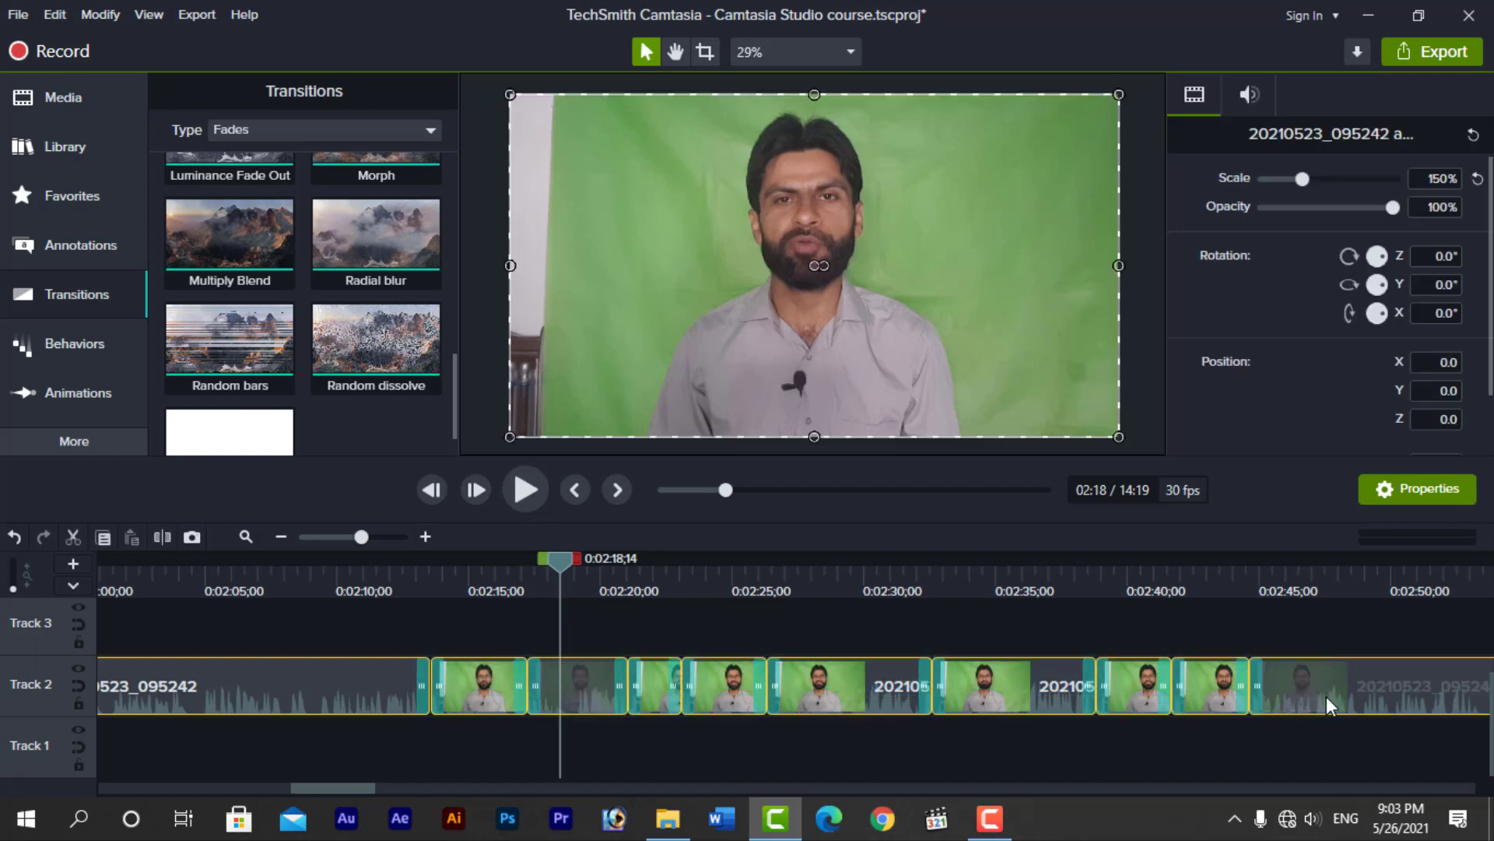
pyautogui.rightClick(1024, 682)
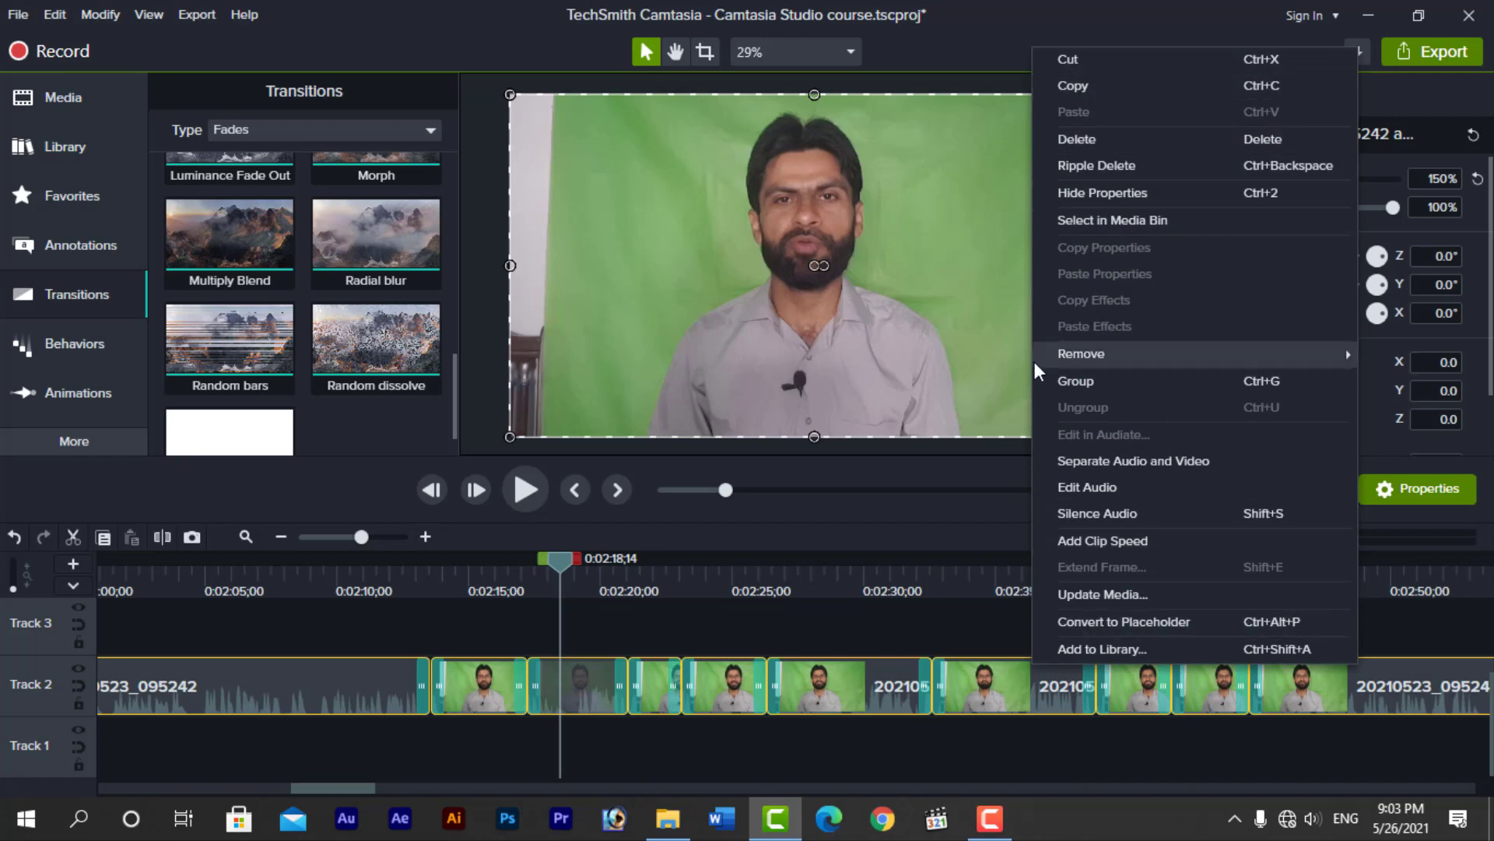
pyautogui.moveTo(1082, 363)
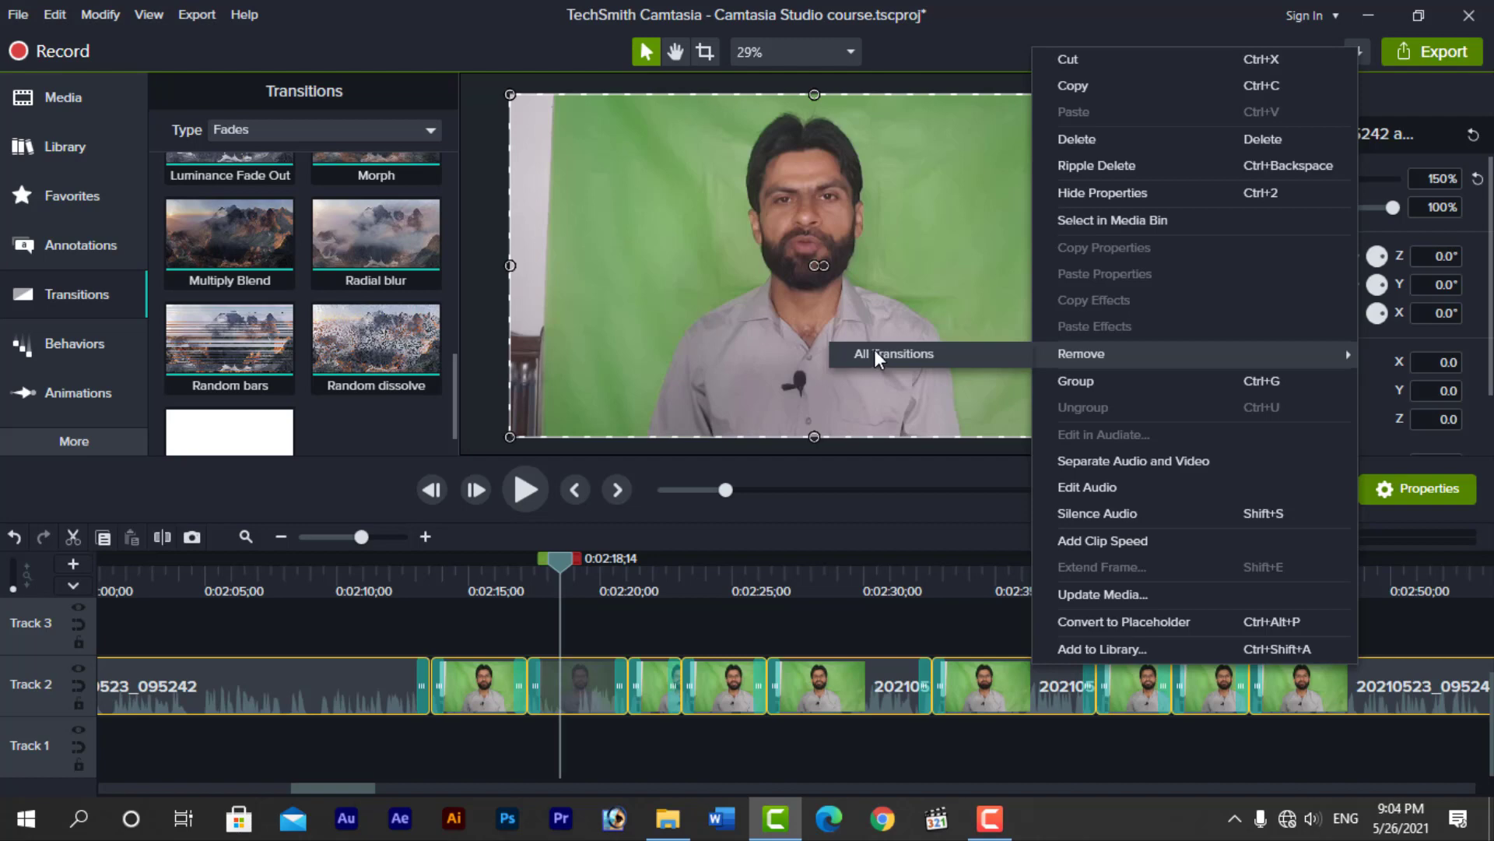
pyautogui.click(875, 352)
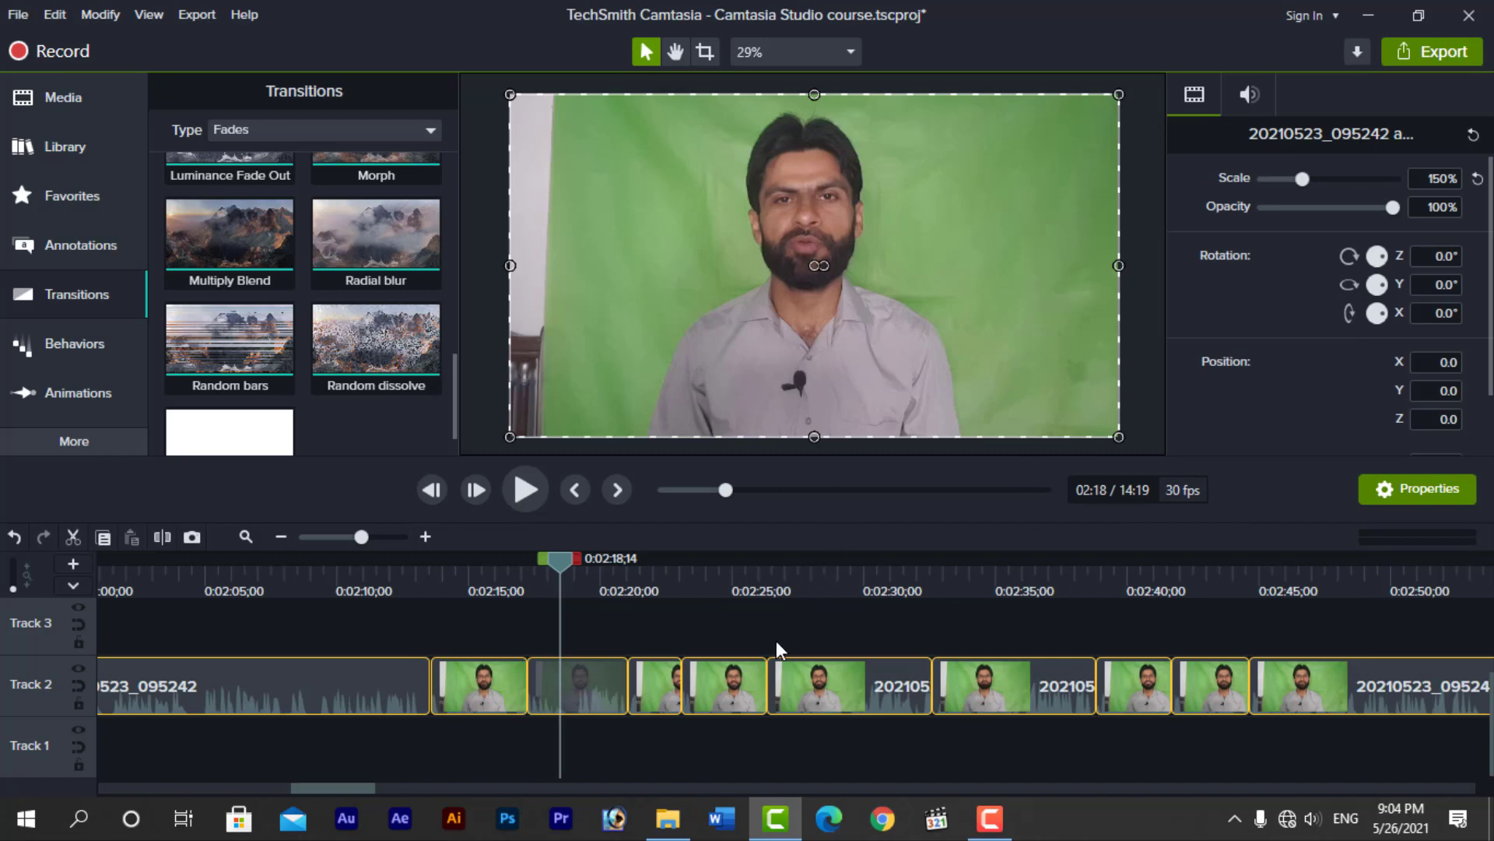
# Step: List transitions of all types and split the uncut Track 2 footage at 0:03:11;24
pyautogui.click(336, 129)
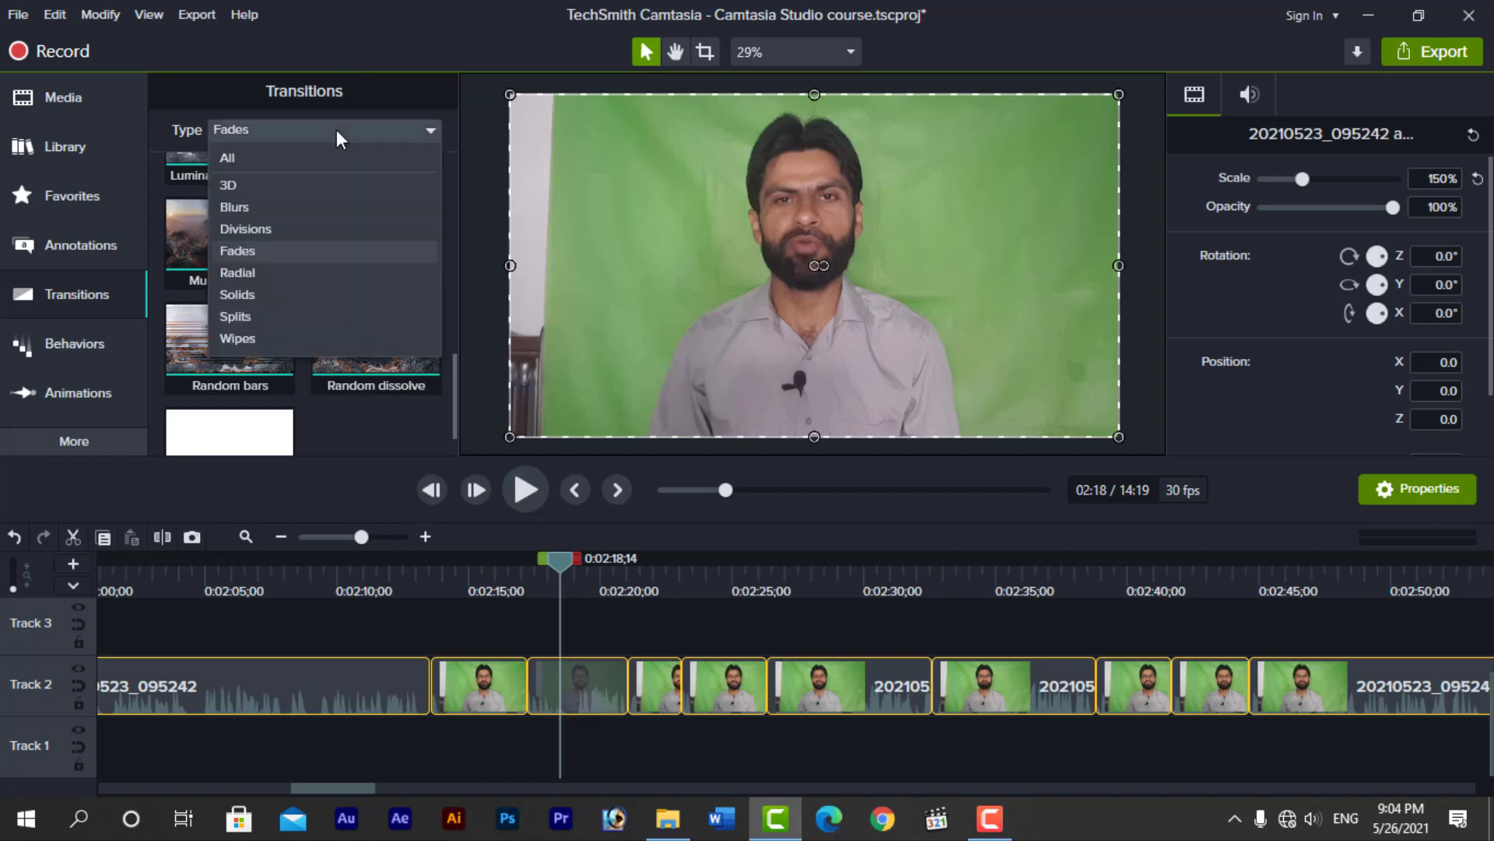
pyautogui.click(250, 154)
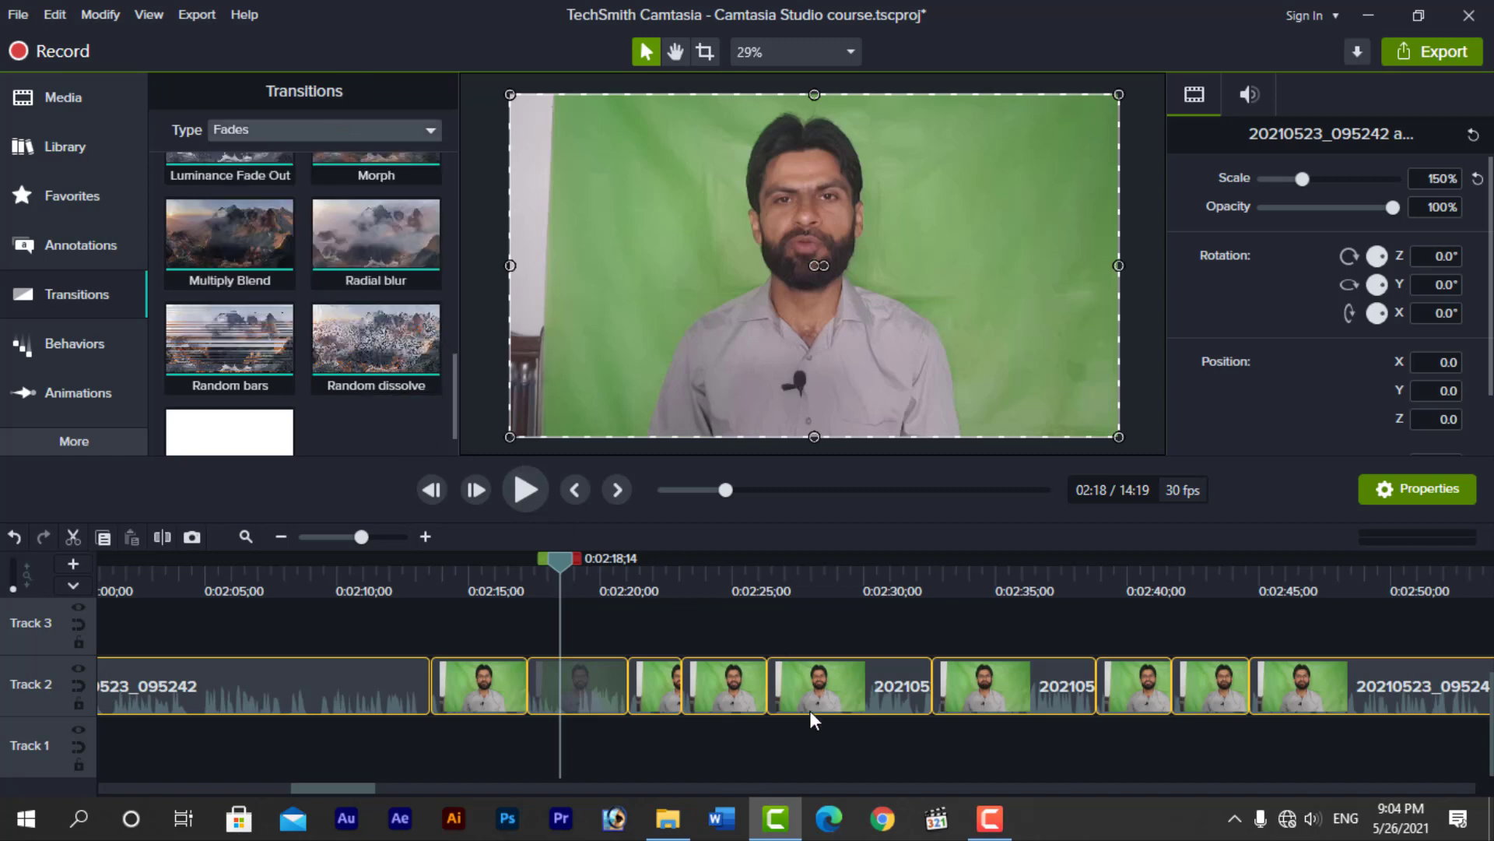
pyautogui.moveTo(361, 783); pyautogui.dragTo(445, 779)
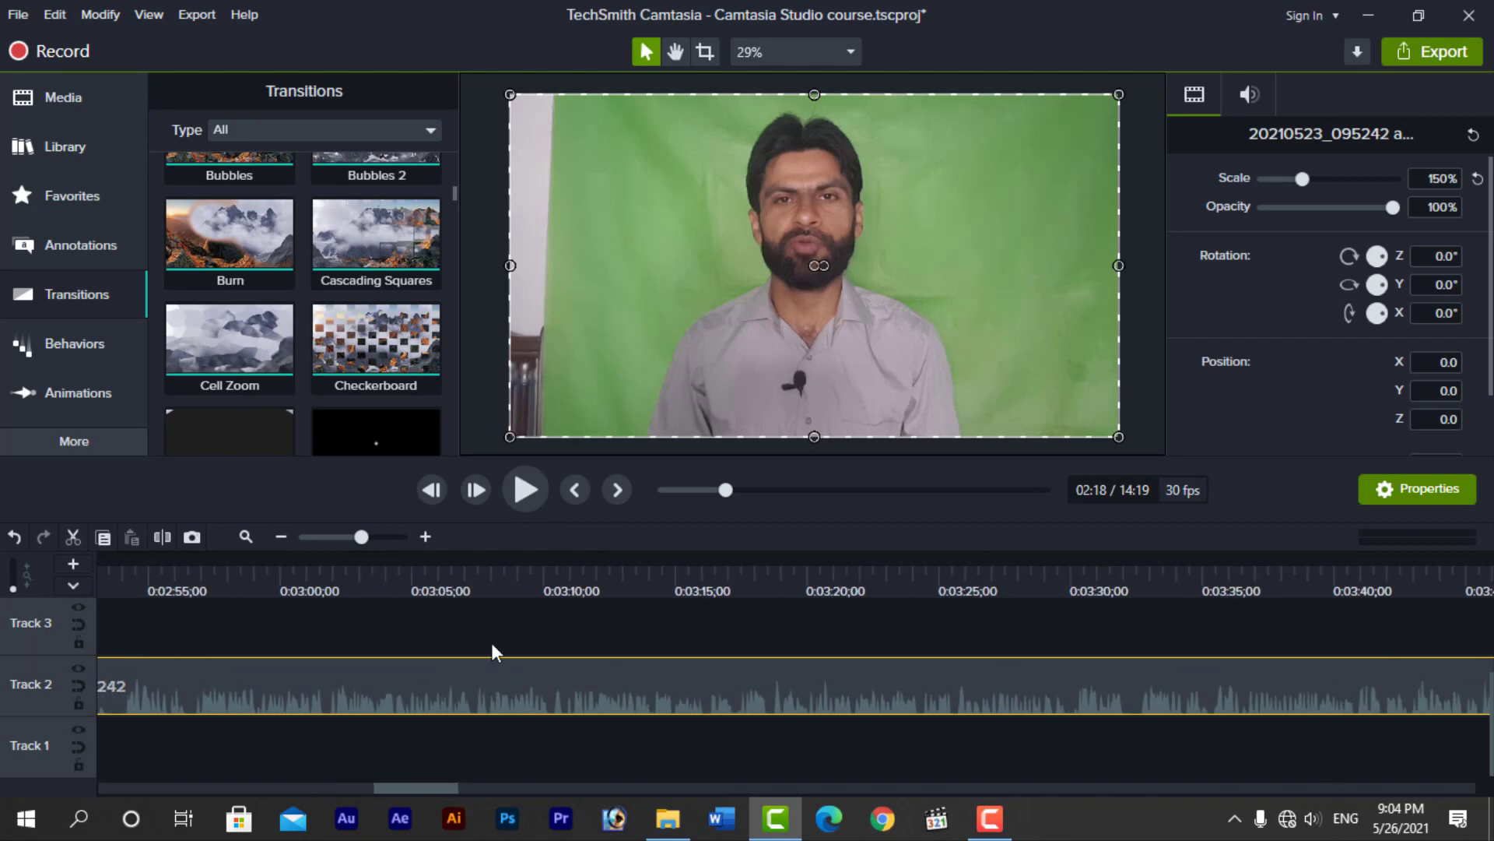
pyautogui.click(593, 591)
pyautogui.press('s')
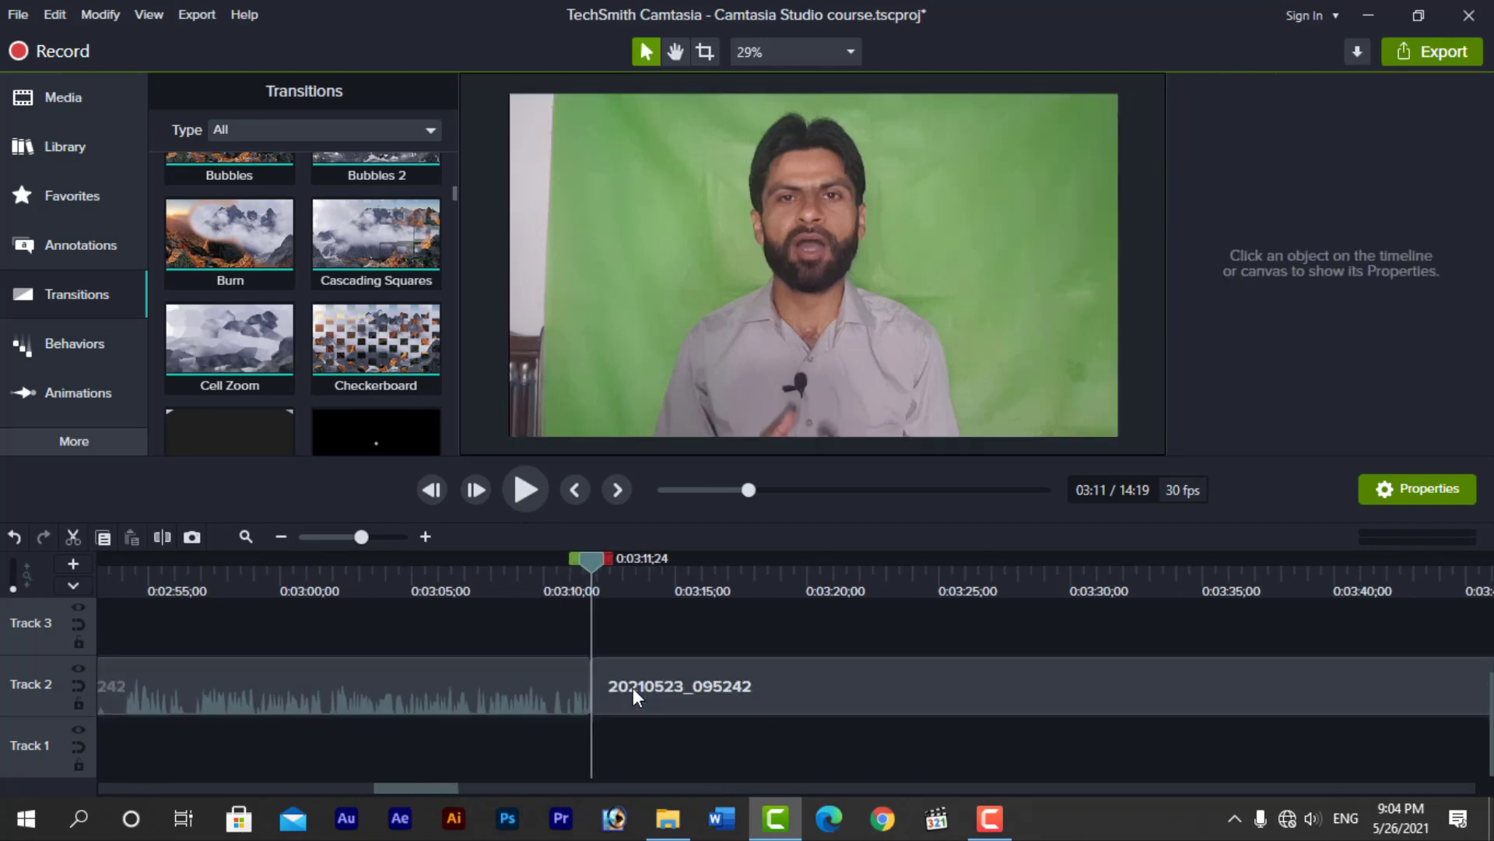
# Step: Add a Checkerboard transition lasting 2;18 at the 0:03:11;24 cut and preview it
pyautogui.moveTo(376, 346); pyautogui.dragTo(559, 686)
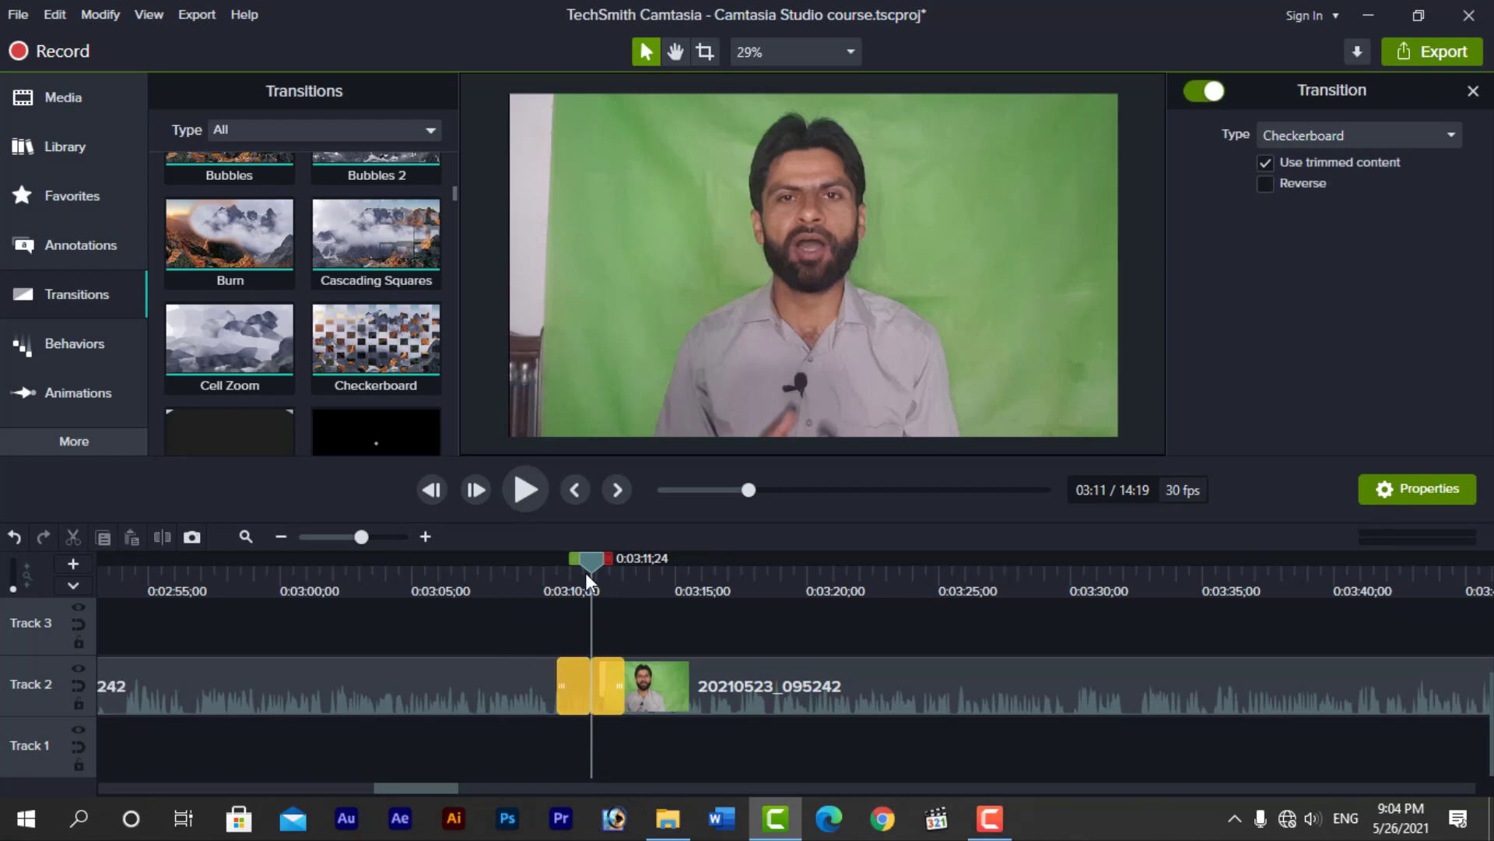
pyautogui.click(542, 572)
pyautogui.press('space')
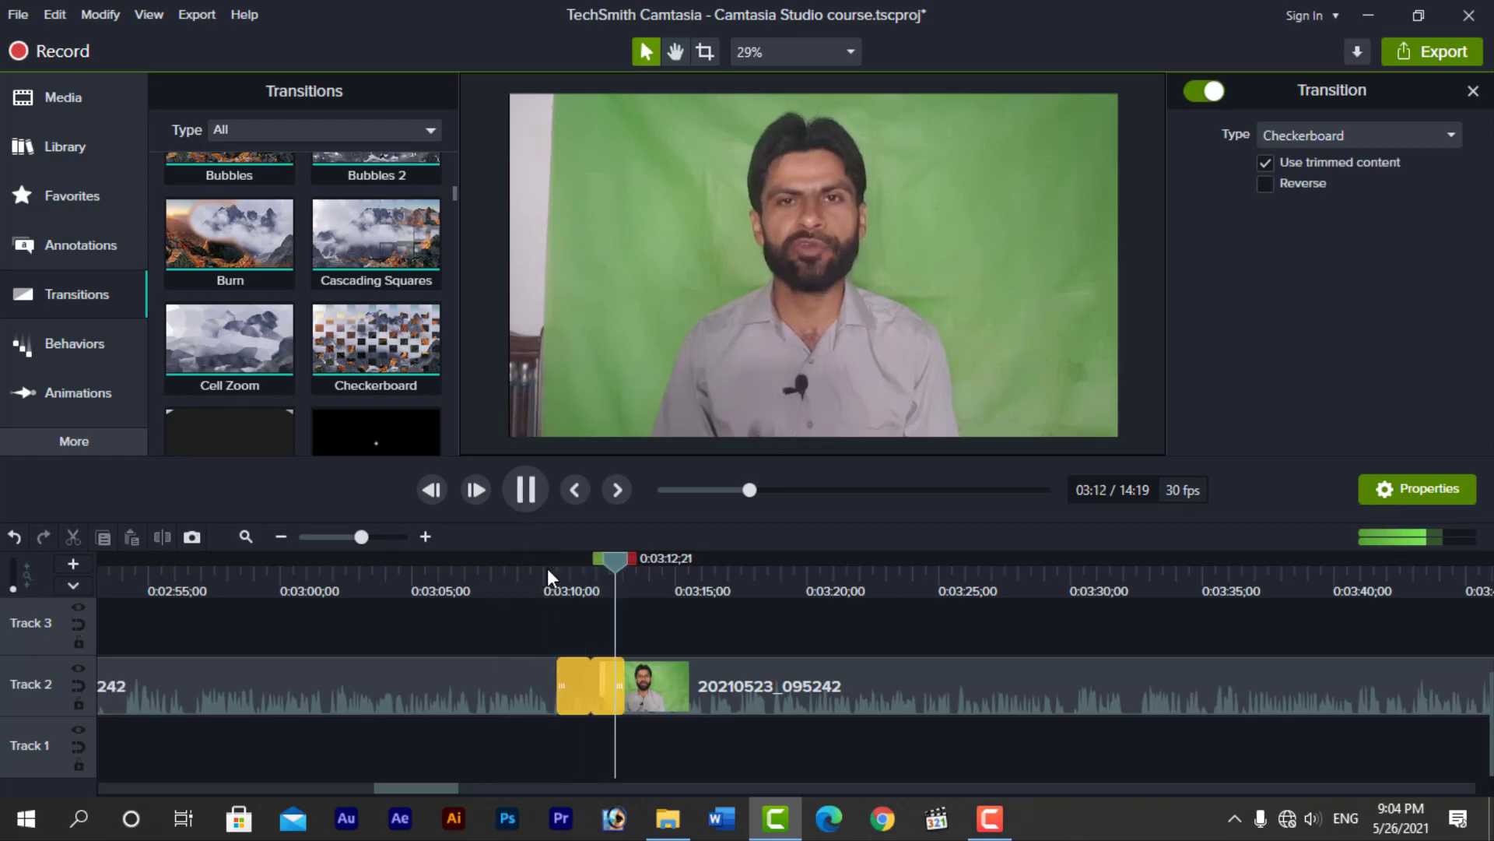
pyautogui.press('space')
pyautogui.moveTo(637, 560); pyautogui.dragTo(579, 573)
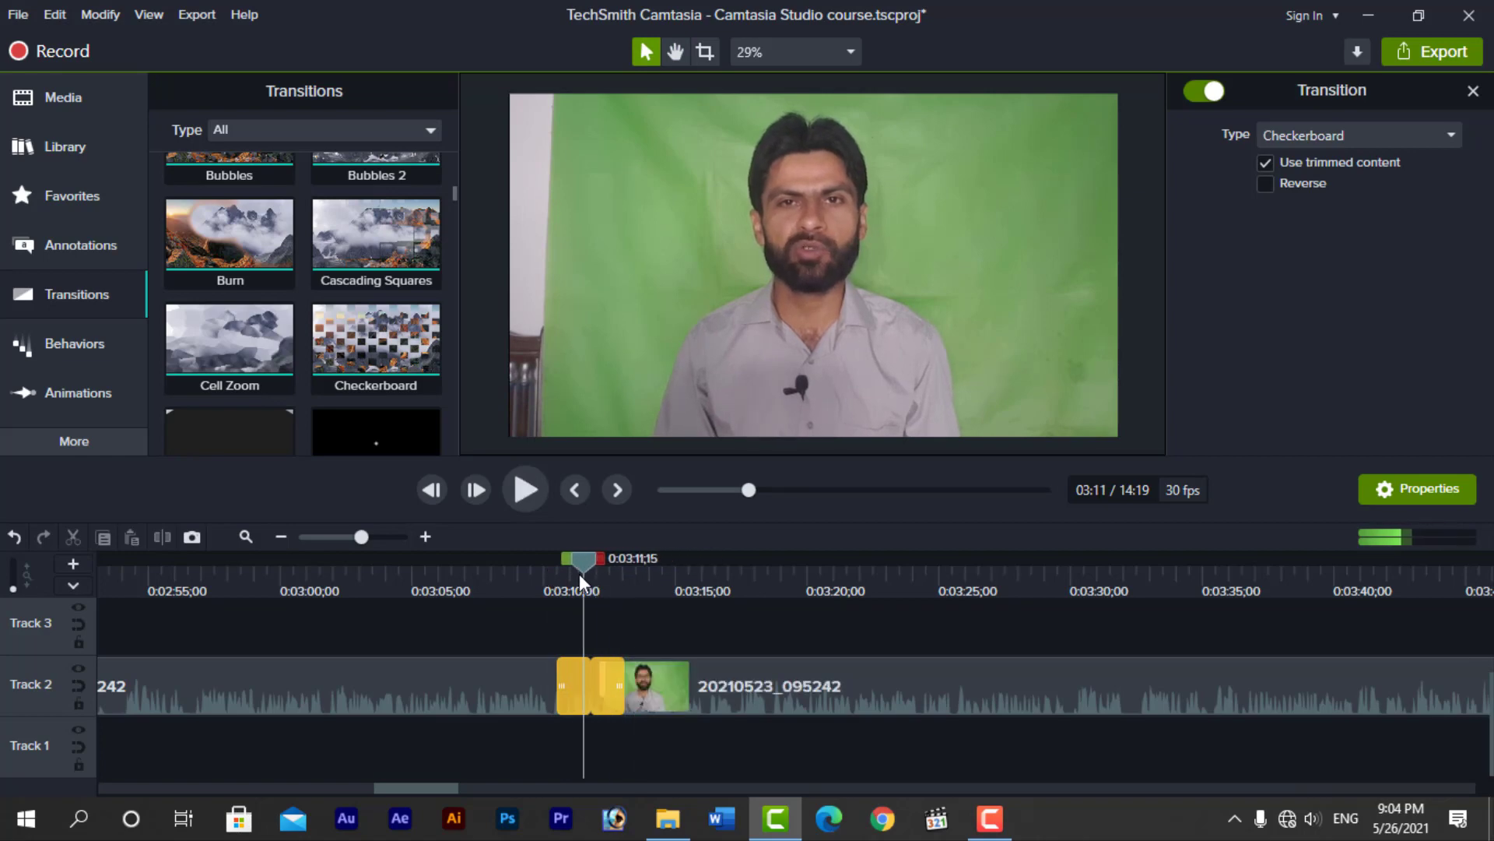
# Step: Replace the Checkerboard transition at the 0:03:11;24 cut with Cell Zoom and extend its duration to 04;14
pyautogui.click(579, 677)
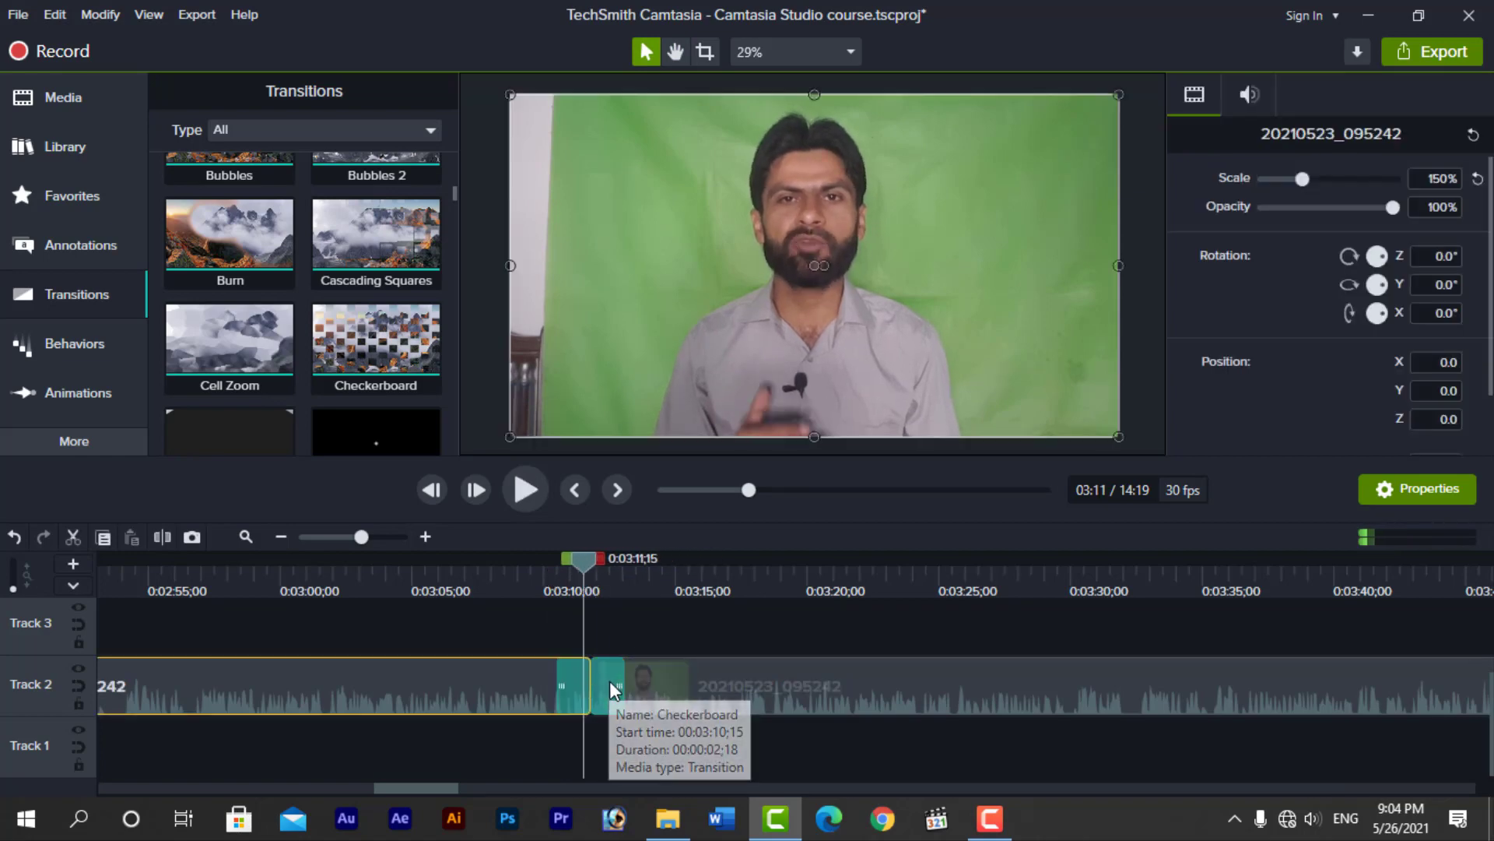
pyautogui.click(609, 680)
pyautogui.press('Delete')
pyautogui.moveTo(248, 357); pyautogui.dragTo(534, 685)
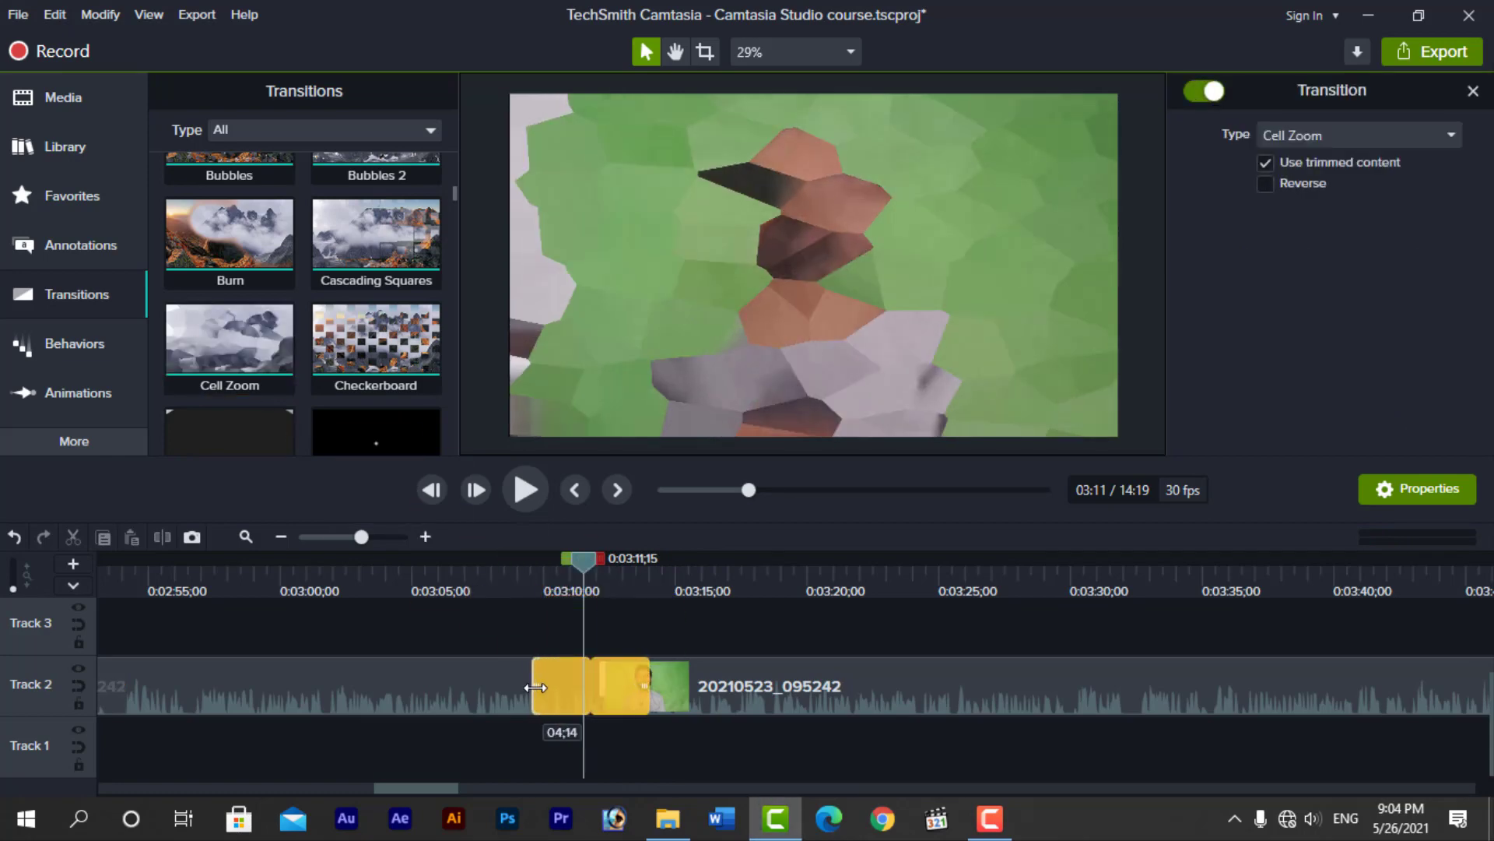
# Step: Preview the extended Cell Zoom transition on Track 2 by scrubbing the playhead back to 0:03:08;17 and forward to 0:03:12;08
pyautogui.moveTo(587, 592); pyautogui.dragTo(570, 565)
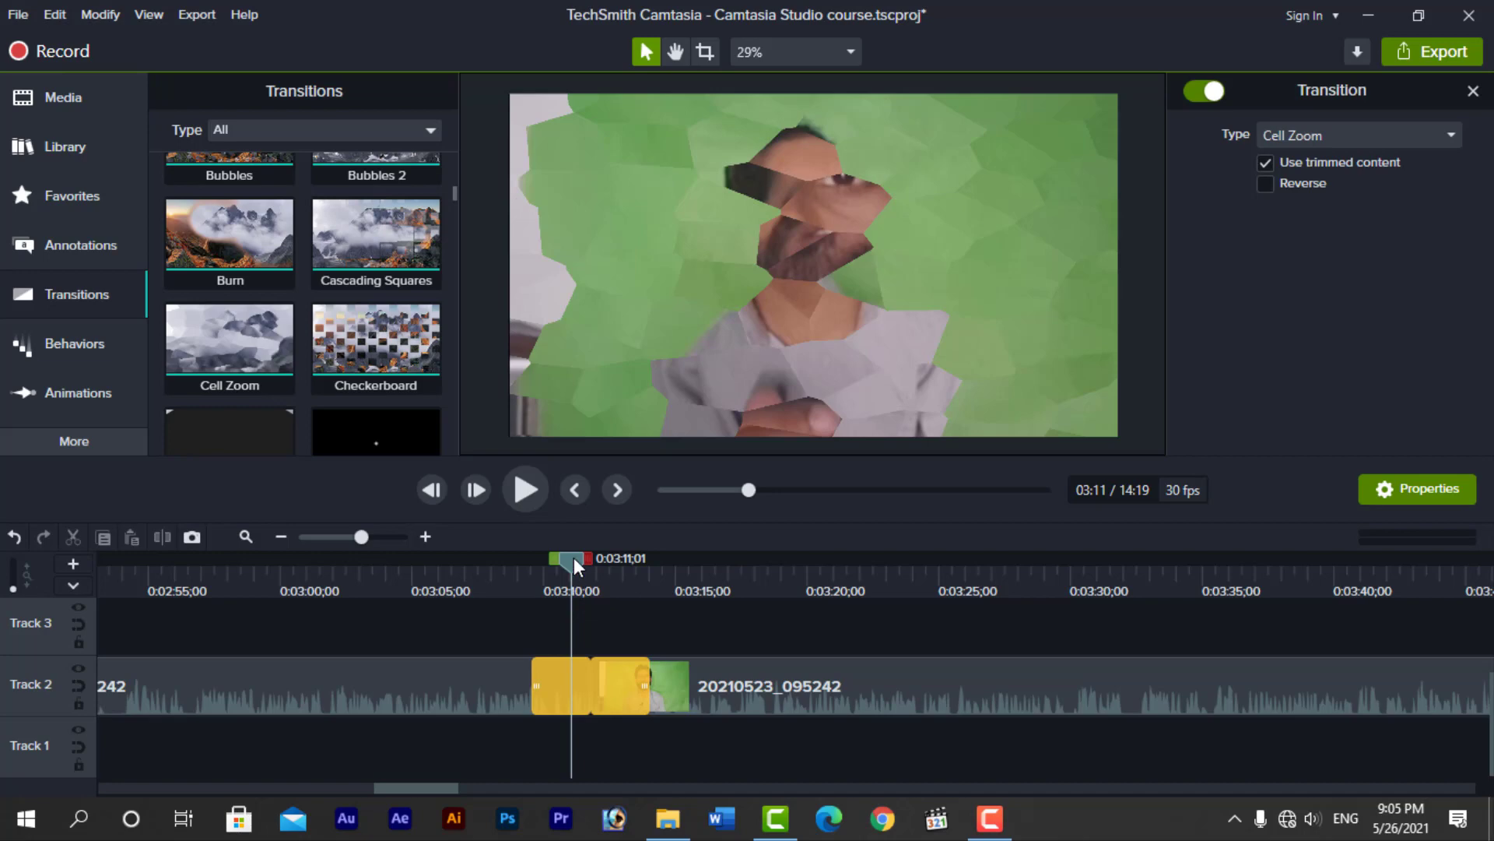
pyautogui.moveTo(573, 558); pyautogui.dragTo(510, 565)
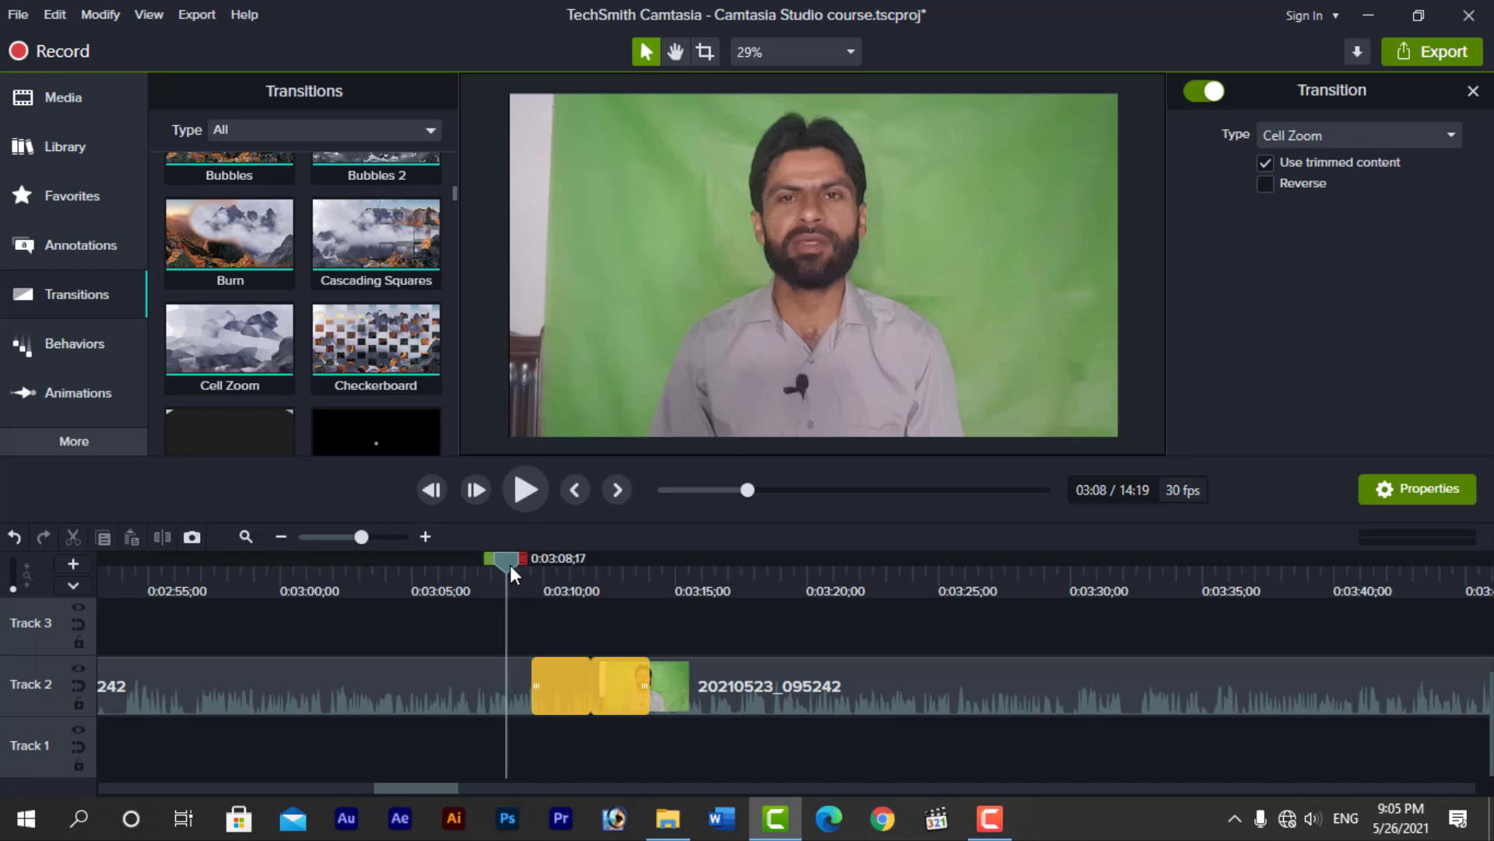
pyautogui.click(558, 671)
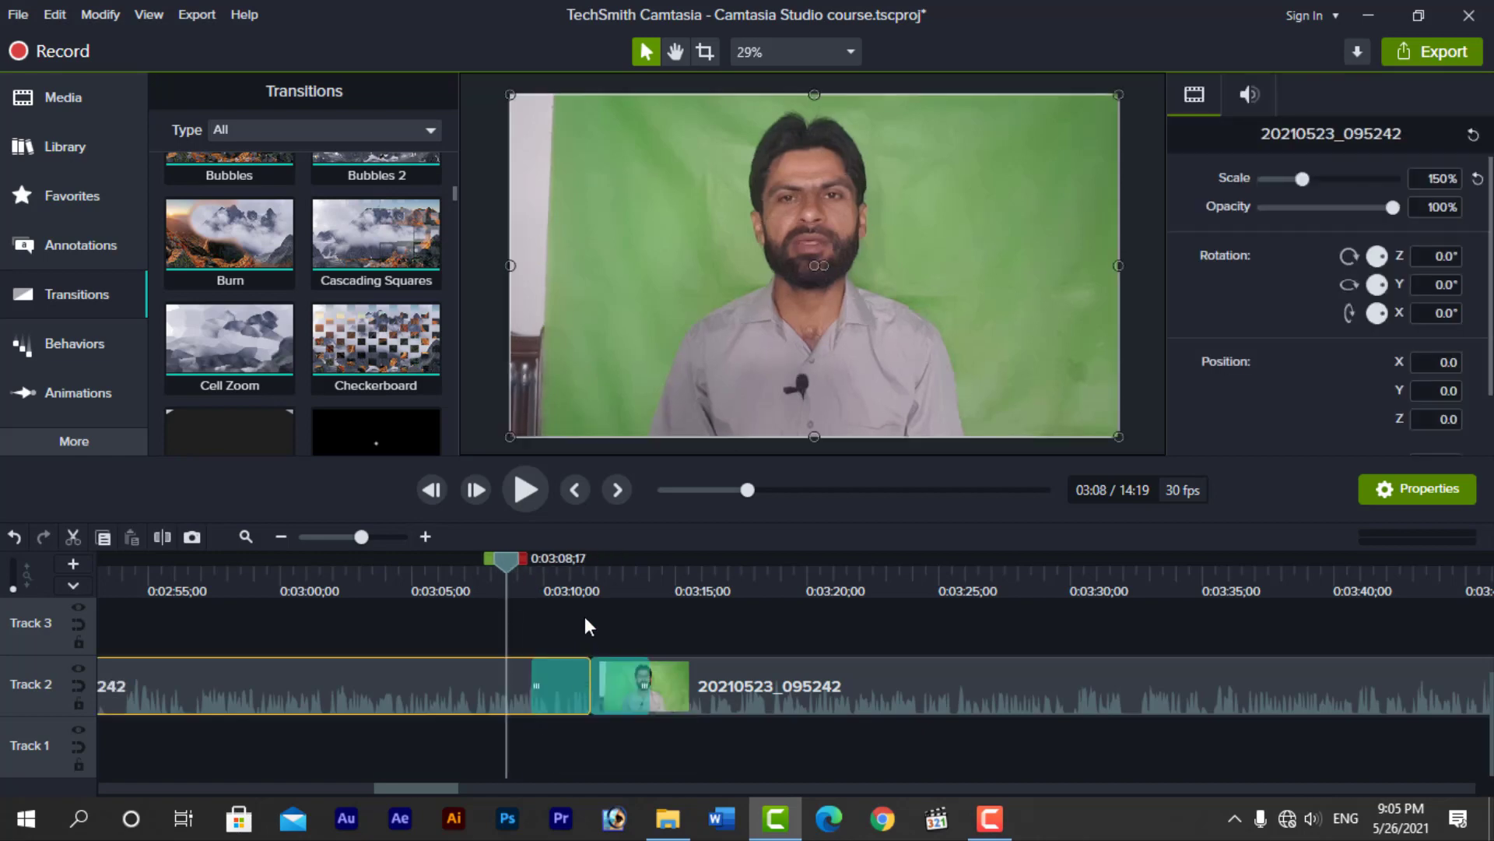
pyautogui.moveTo(510, 554); pyautogui.dragTo(614, 570)
pyautogui.click(601, 633)
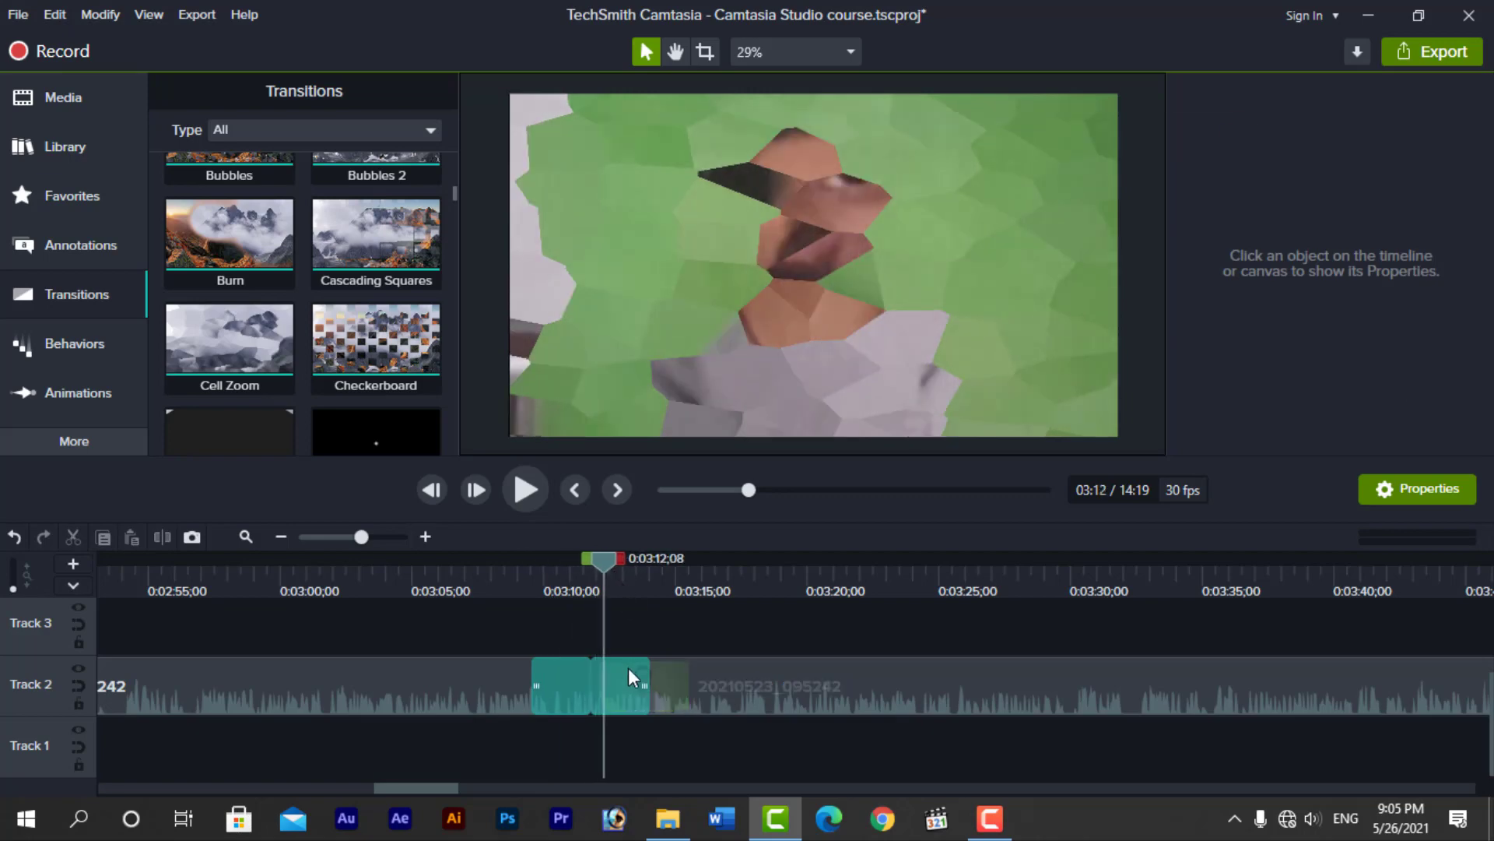
# Step: Delete the Cell Zoom transition from the 0:03:11;24 cut on Track 2
pyautogui.click(628, 668)
pyautogui.press('Delete')
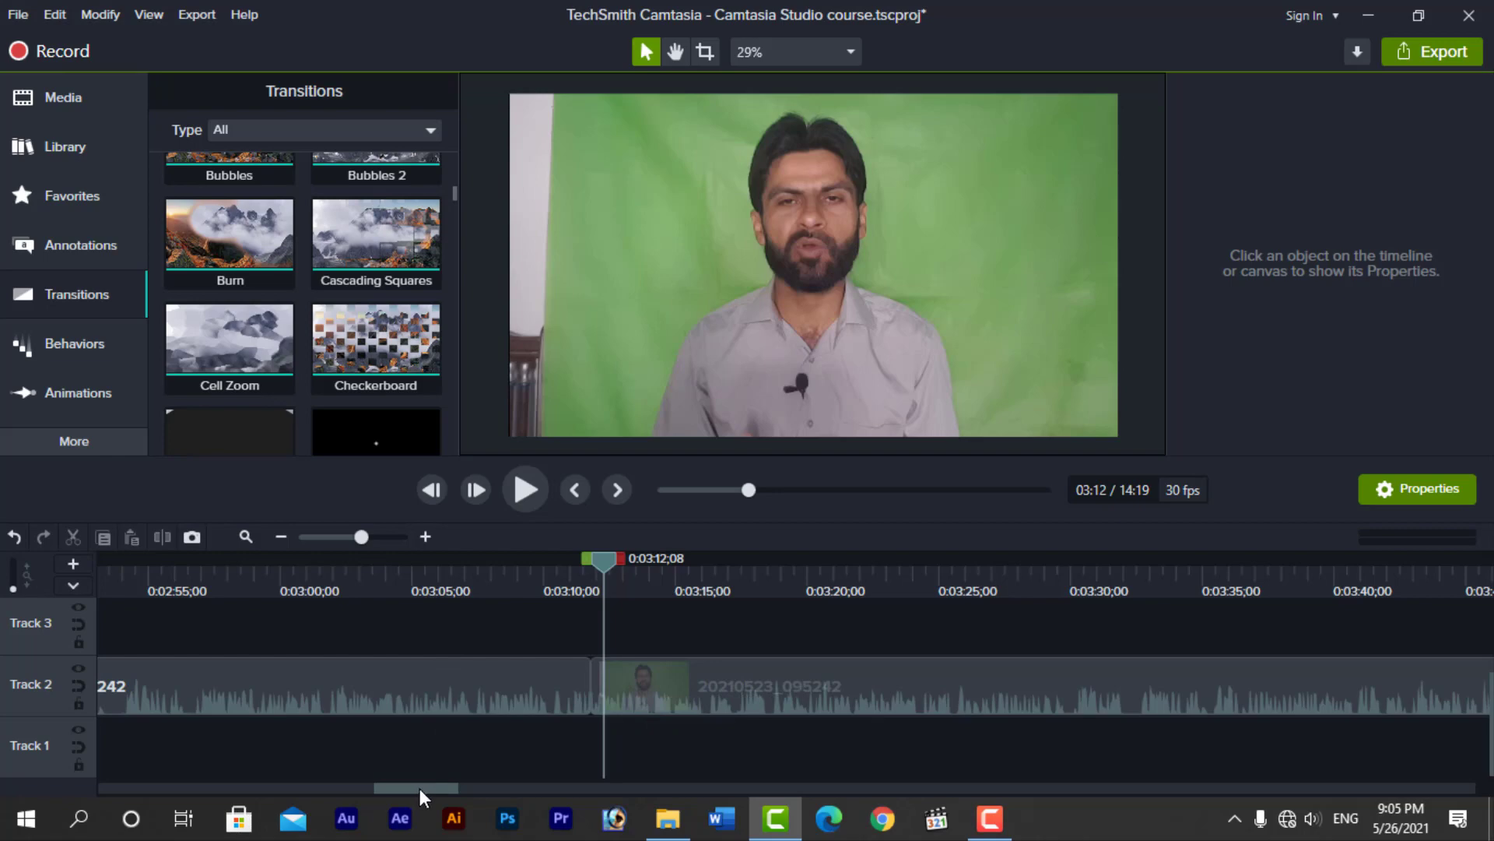
pyautogui.moveTo(422, 788); pyautogui.dragTo(617, 759)
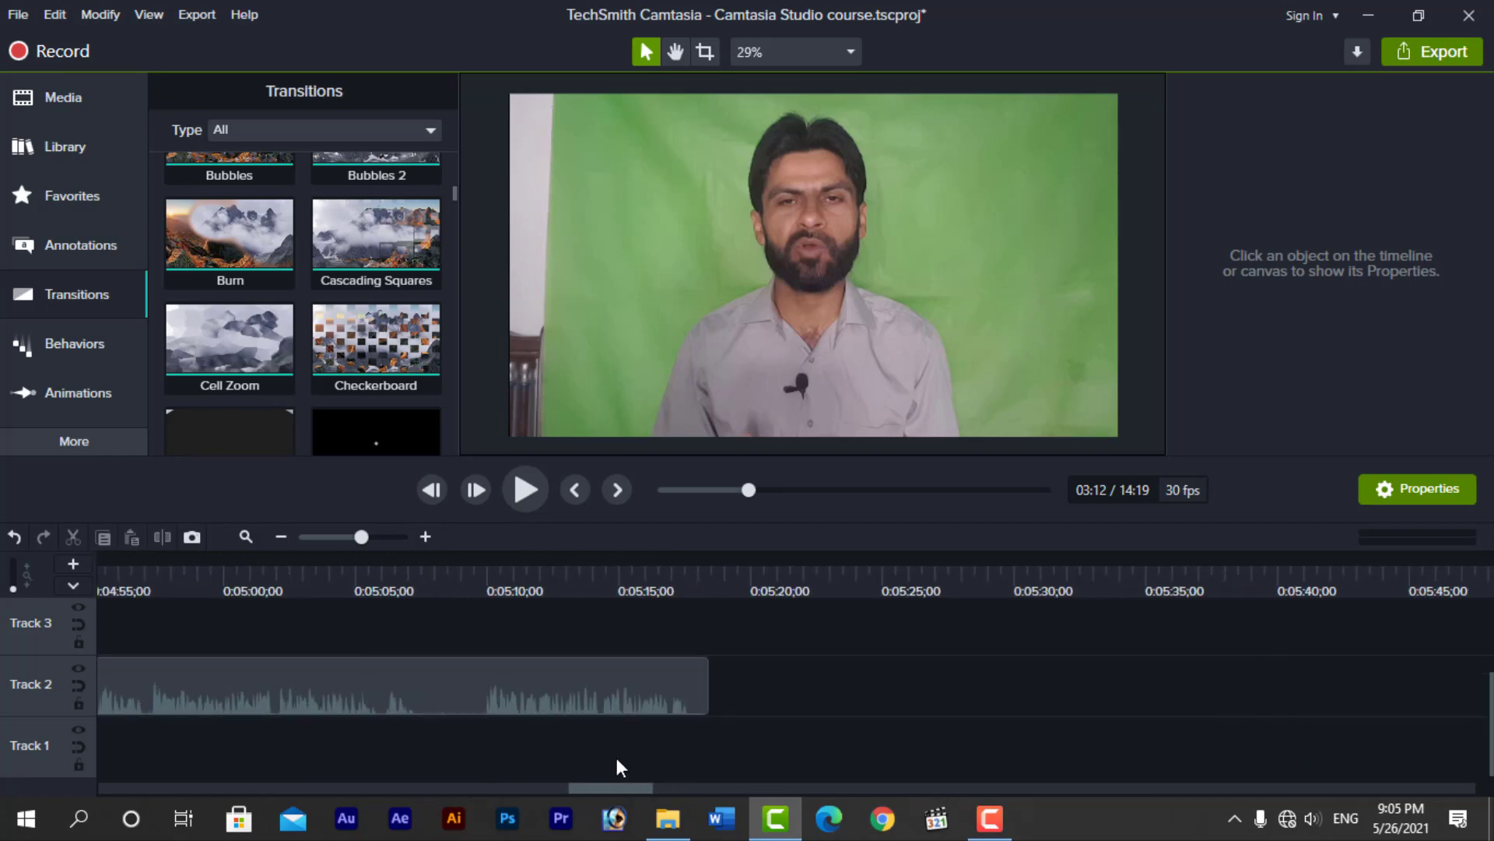